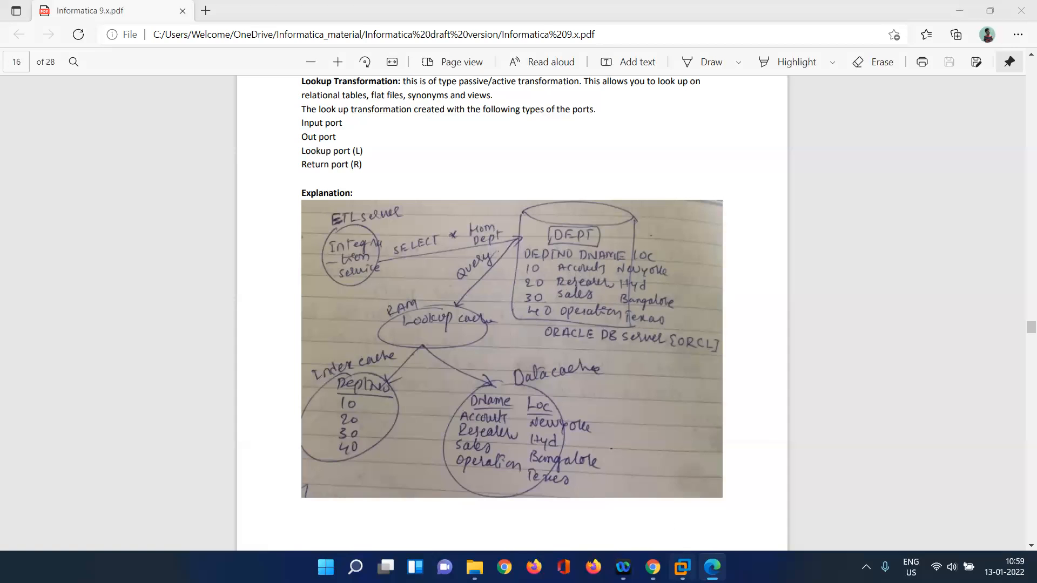
- Switch to the Windows virtual machine, open SQL Plus and log in as scott with the account password
mouse_move(683, 568)
left_click(756, 481)
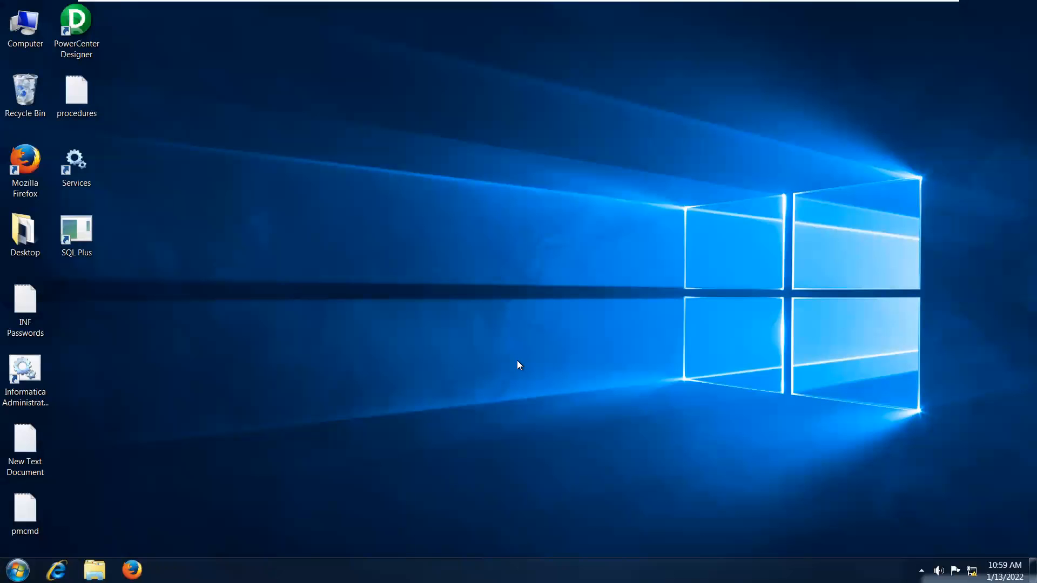
double_click(82, 231)
type("scott")
key("Return")
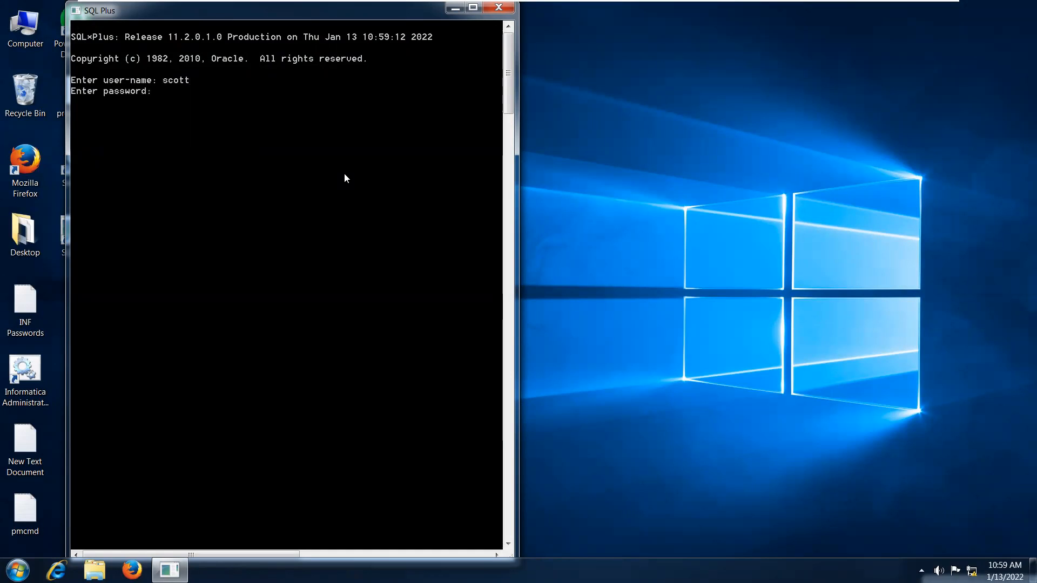
key("Return")
- Set both the SQL Plus page size and line size to 200
type("SET PAGES 200;")
key("Return")
type("SET LINES")
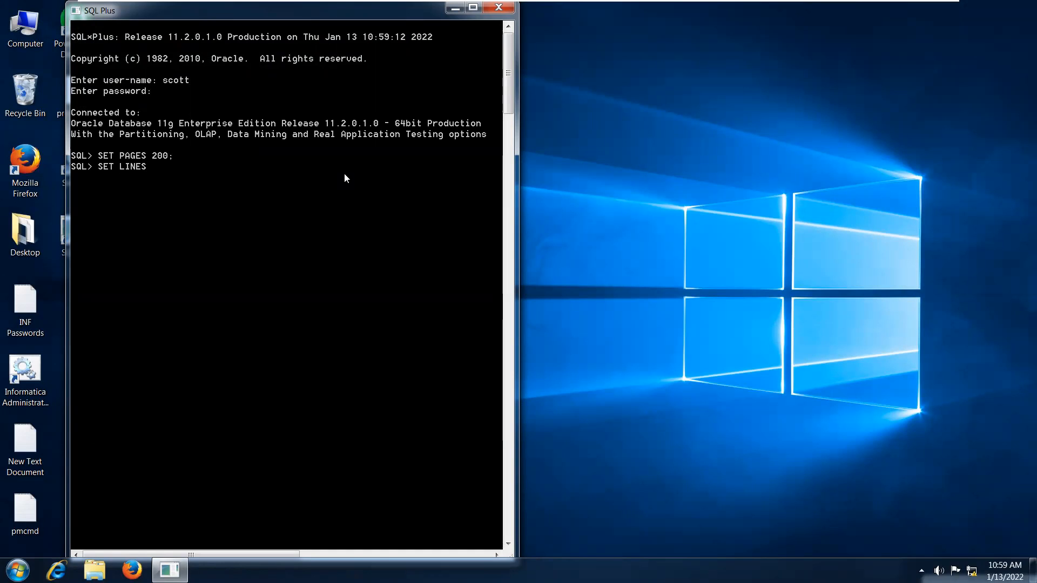
type(" 200;")
key("Return")
- Clear the SQL Plus screen and minimize its window
type("SCRE")
key("BackSpace")
key("BackSpace")
key("BackSpace")
key("BackSpace")
type("CLEAR SCREEN")
key("Return")
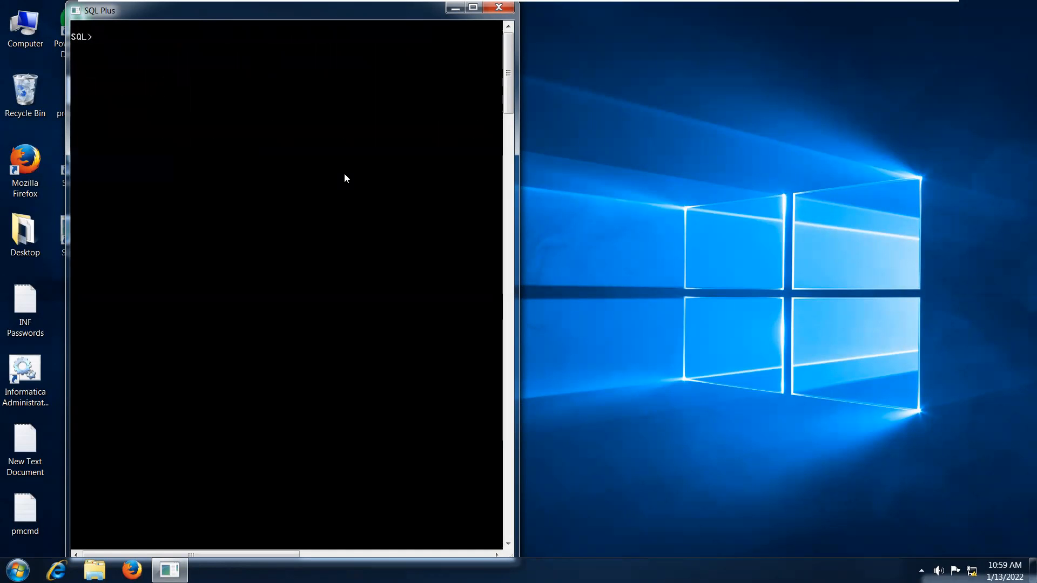
left_click(456, 9)
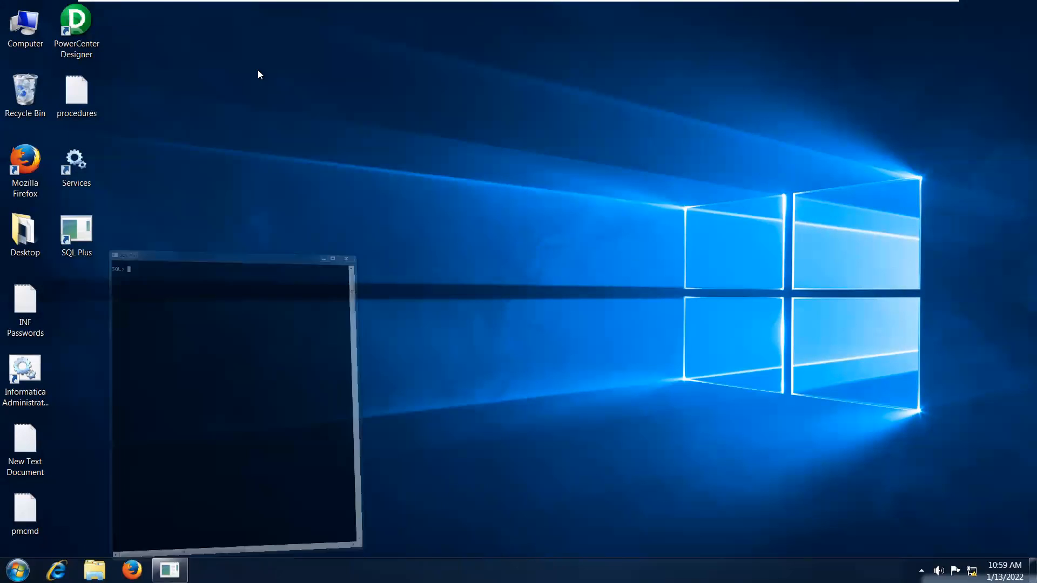
- Launch PowerCenter Designer and narrow the repository navigator
right_click(86, 28)
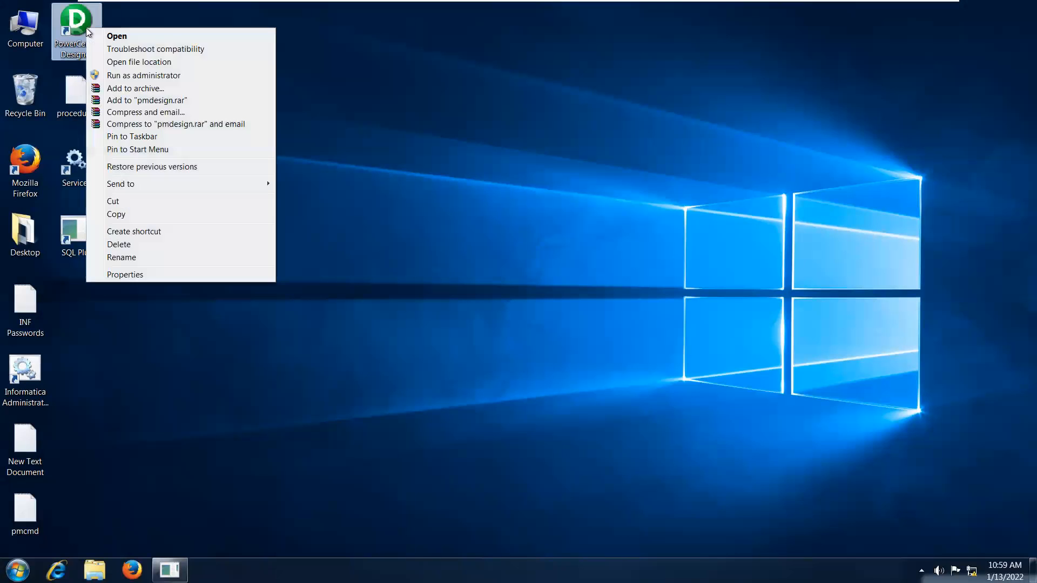
left_click(100, 34)
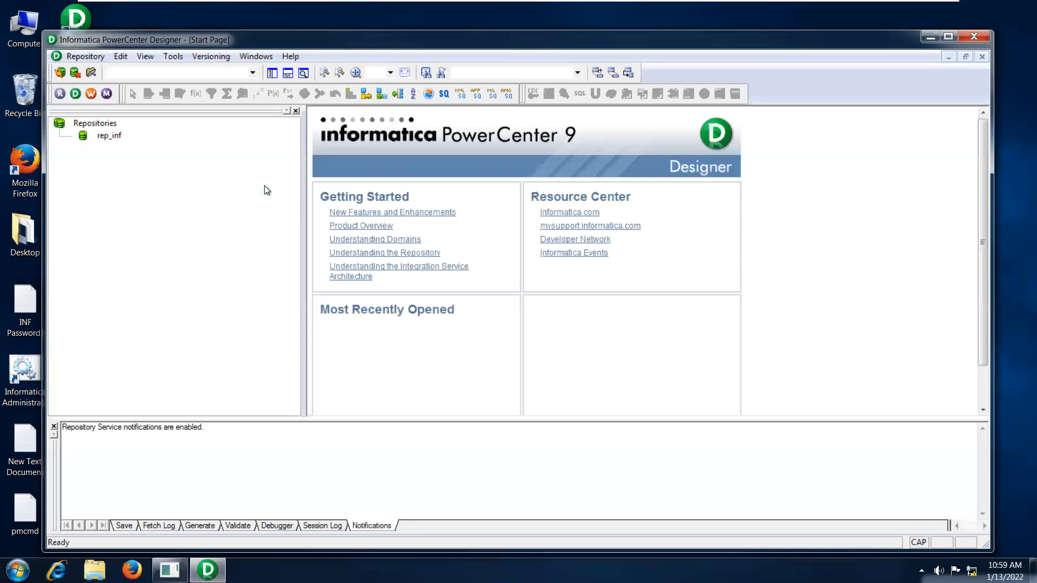
left_click_drag(303, 192, 195, 186)
- Connect to the rep_inf repository as Administrator, entering the account password
left_click(112, 138)
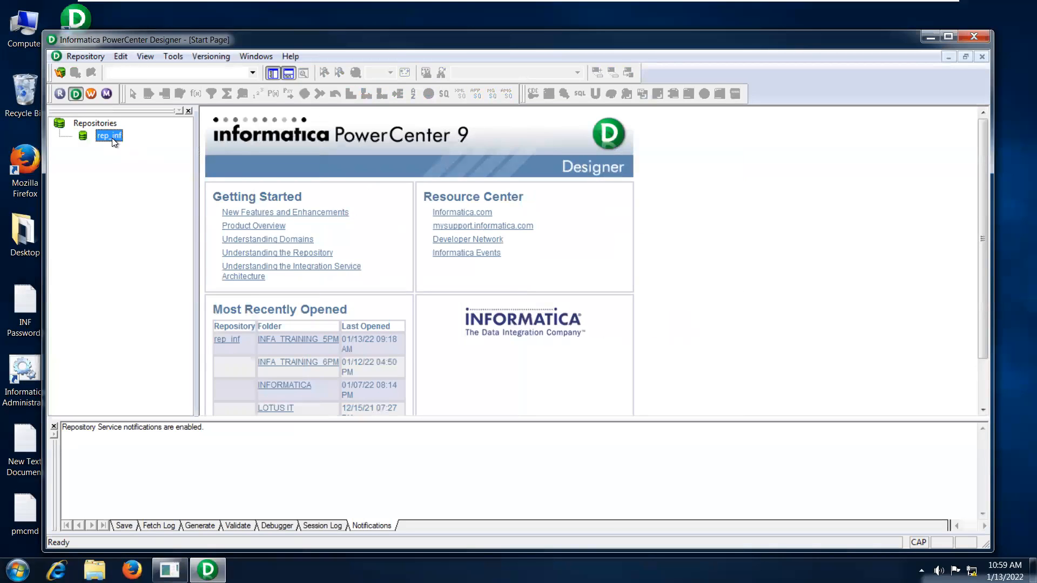
right_click(113, 138)
left_click(143, 183)
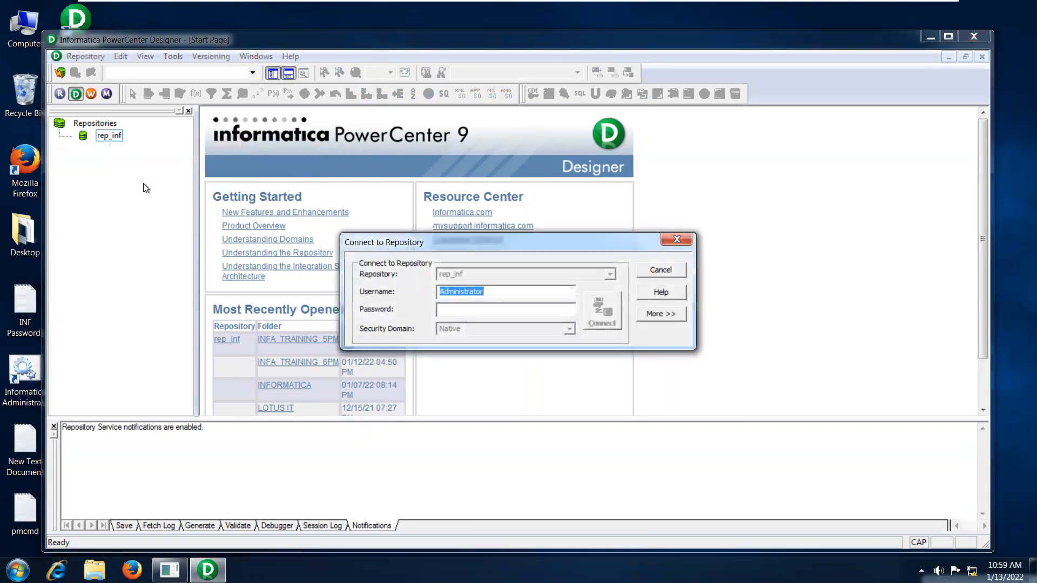
key("Tab")
key("ctrl+v")
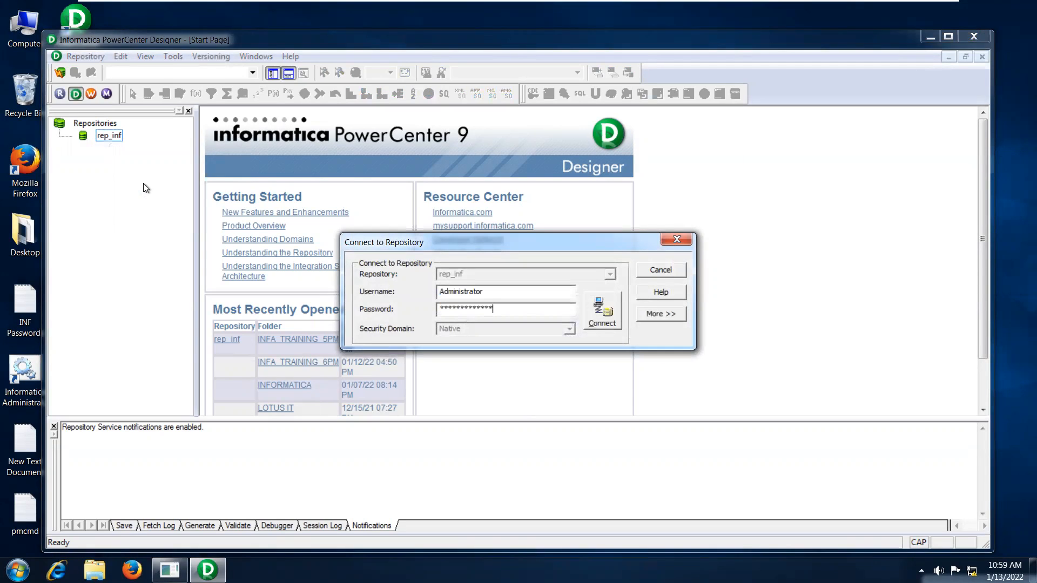
left_click(600, 312)
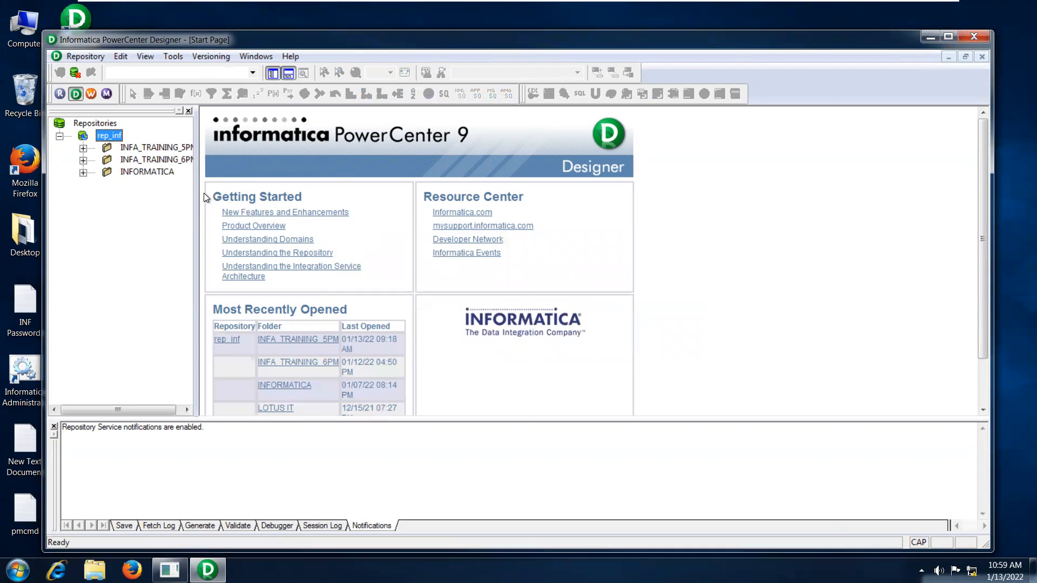
- Maximize the Designer window and connect to the INFA_TRAINING_6PM folder
left_click_drag(201, 193, 245, 193)
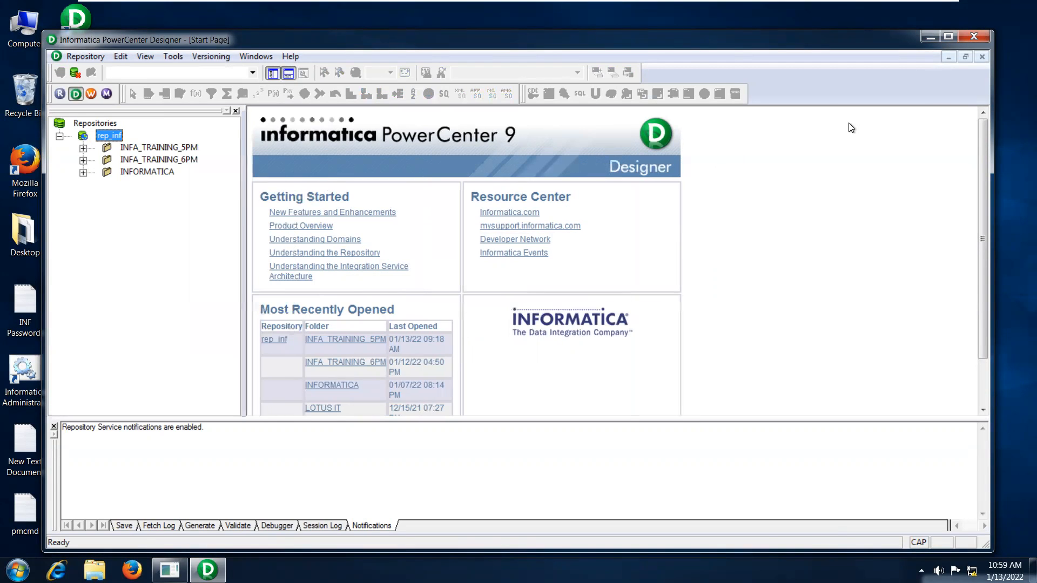
left_click(948, 37)
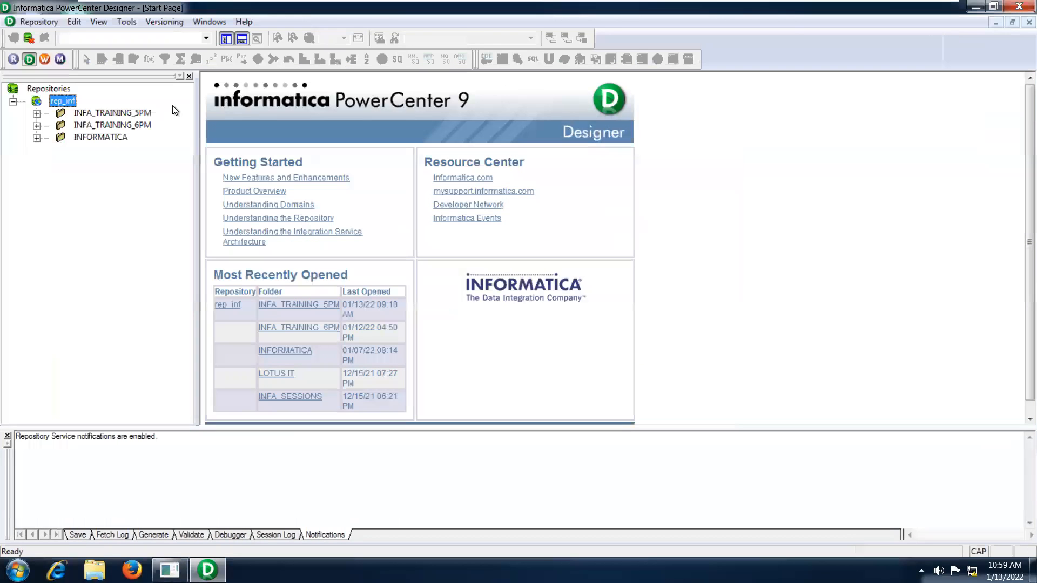
left_click(92, 114)
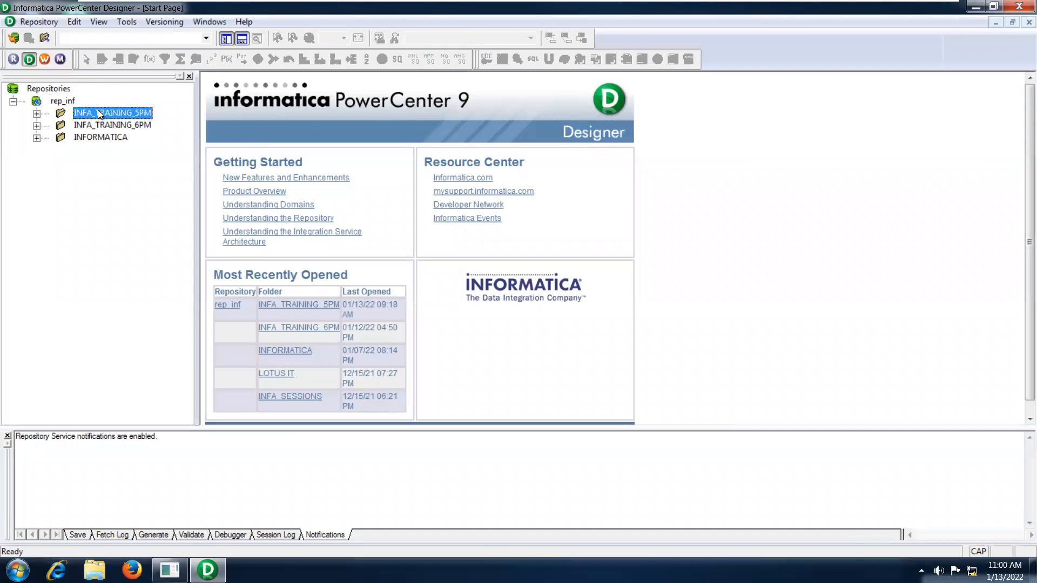
left_click(106, 138)
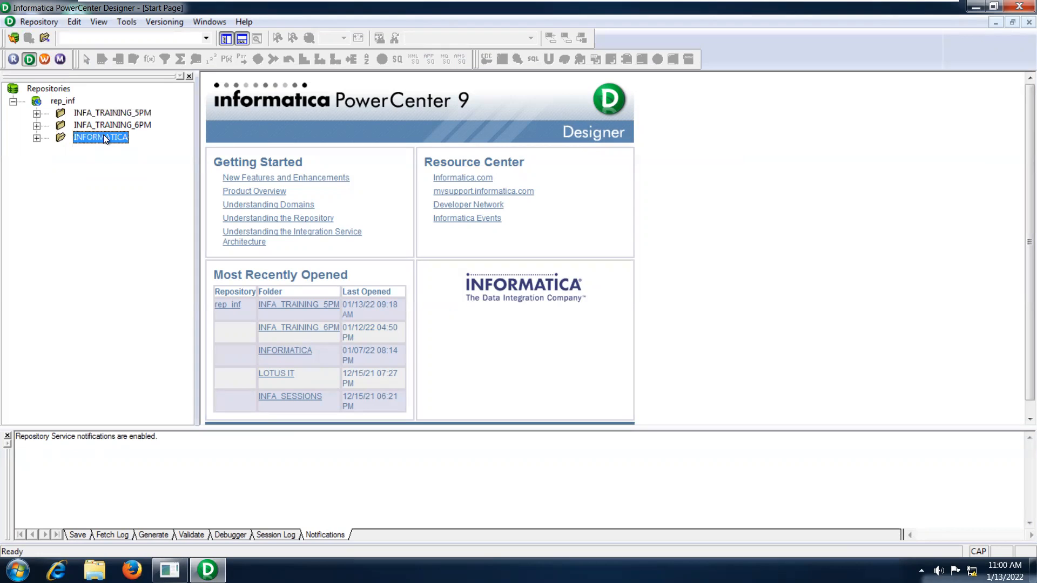
left_click(105, 125)
right_click(104, 125)
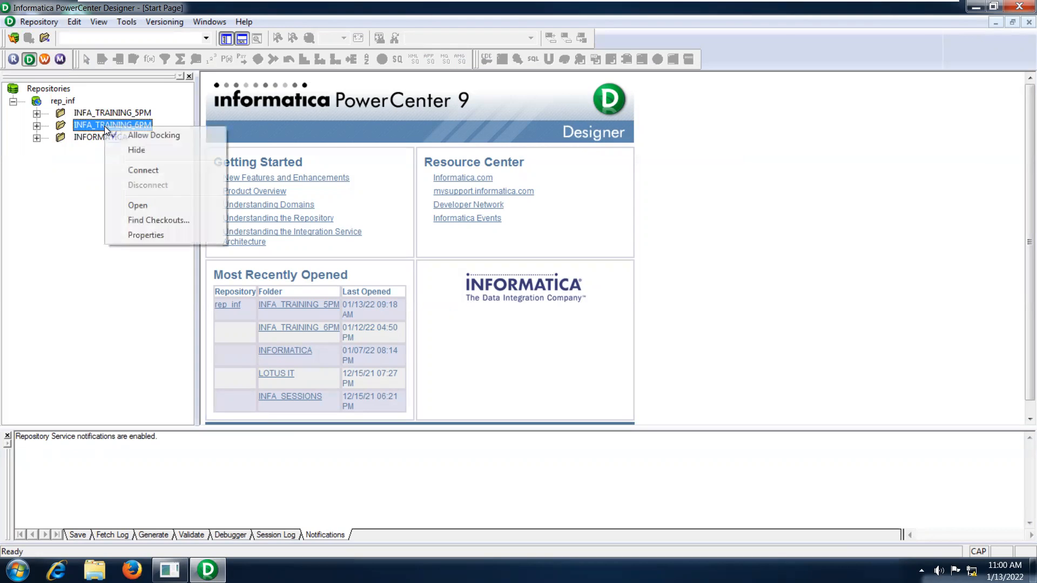
left_click(142, 170)
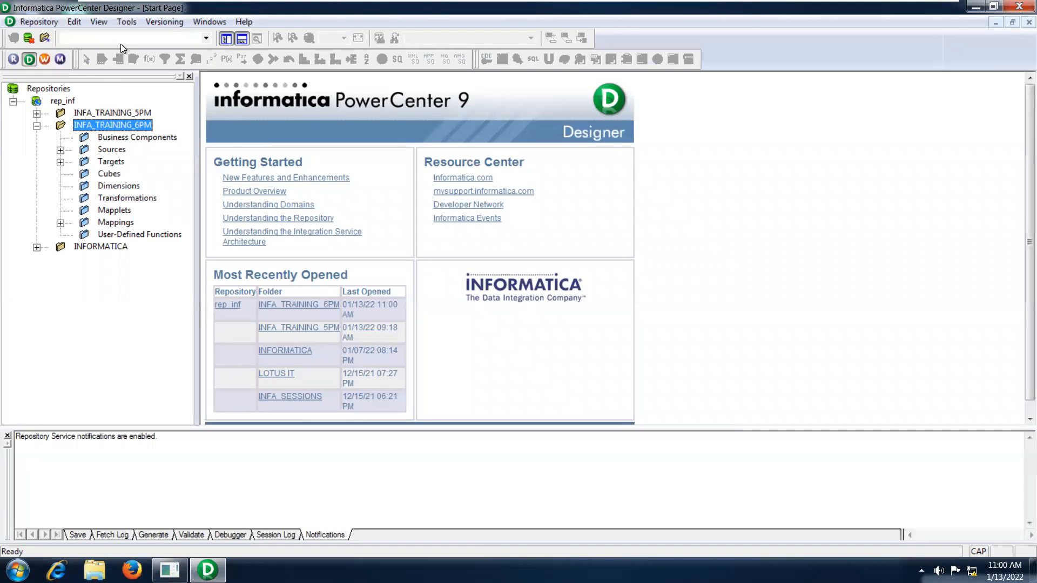
- Create a new mapping named m_emp_trg_persistence_cache_name in the Mapping Designer
left_click(127, 20)
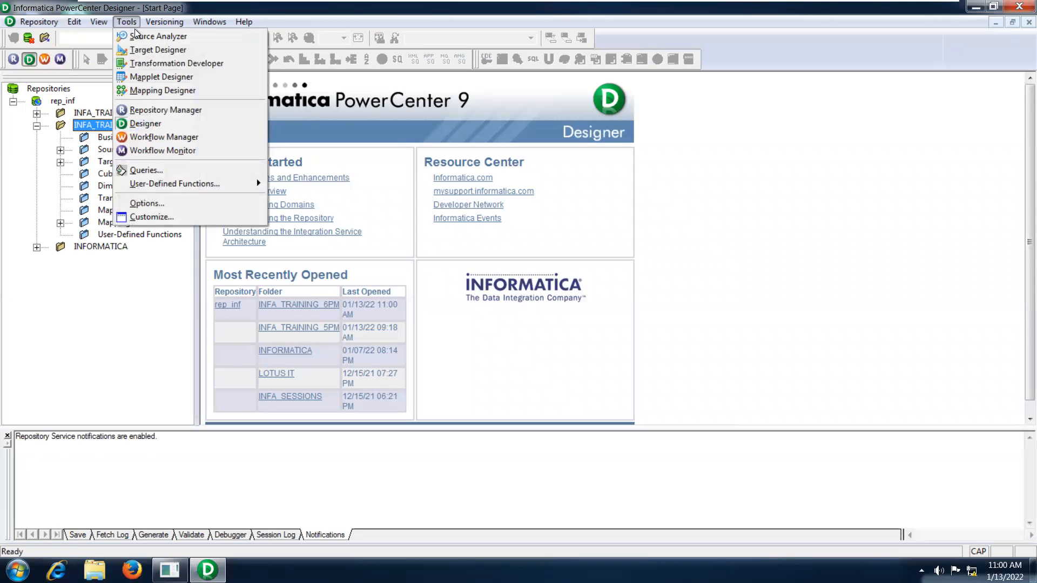
left_click(153, 90)
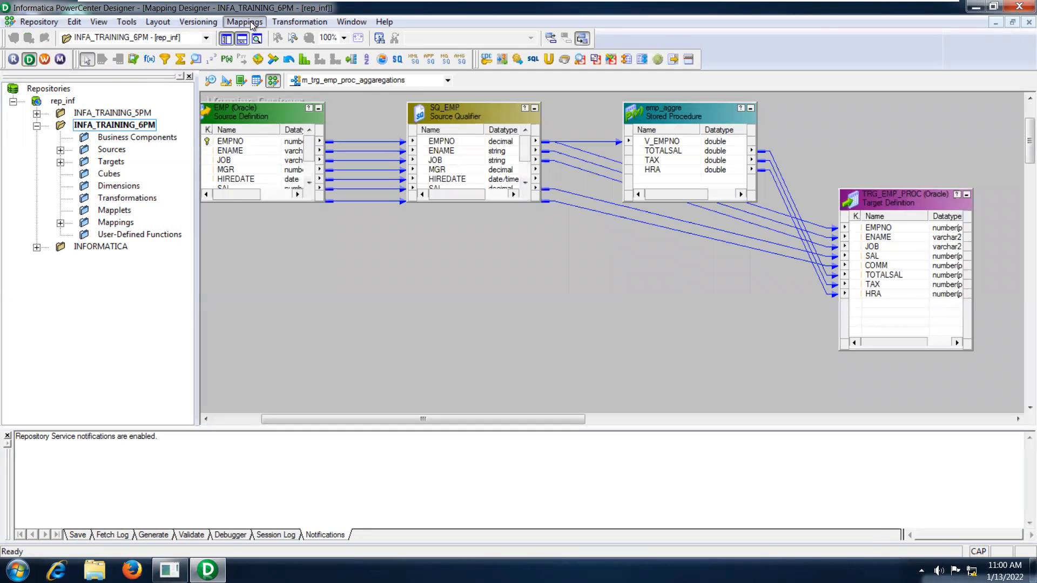
left_click(245, 22)
left_click(281, 37)
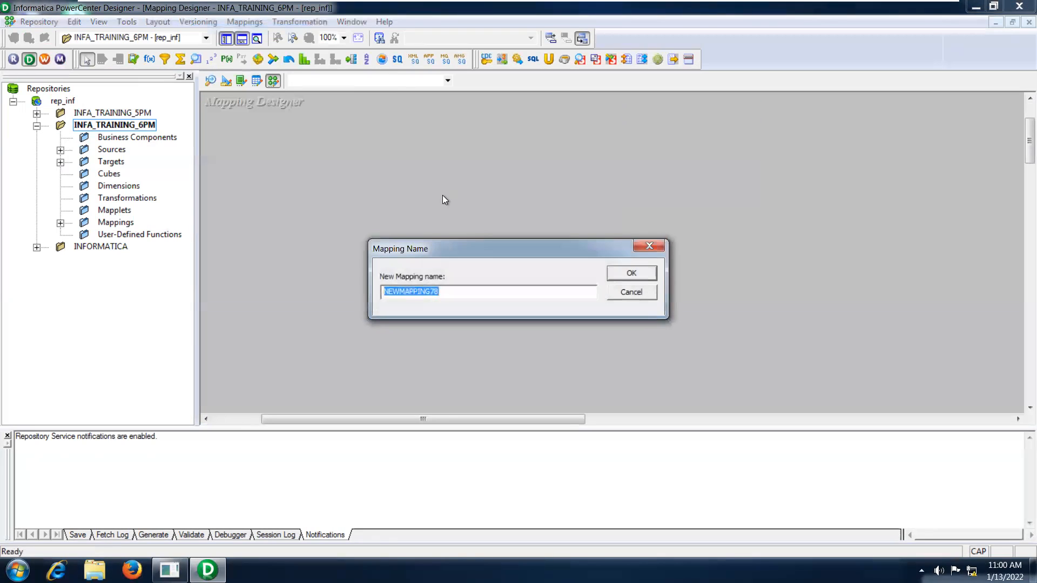
type("m_emp_trg_persistence")
key("BackSpace")
key("BackSpace")
key("BackSpace")
key("BackSpace")
type("ence_ca")
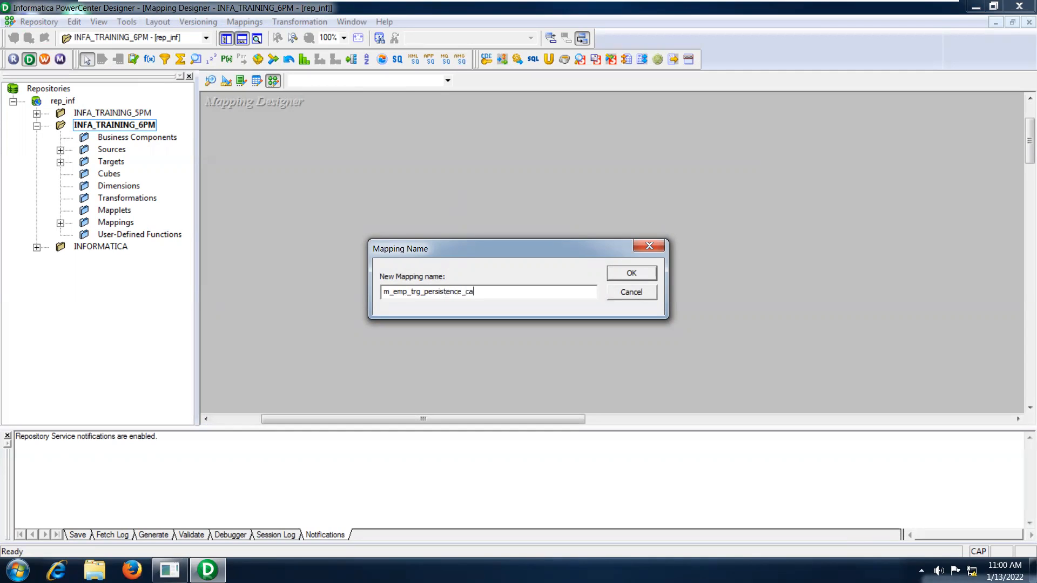
type("che_name")
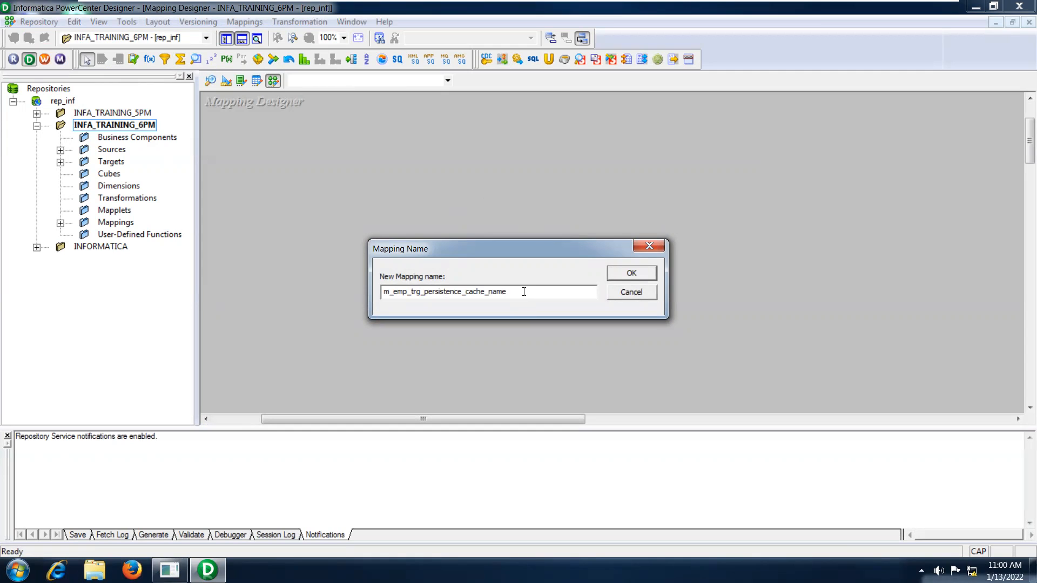
left_click_drag(524, 292, 304, 280)
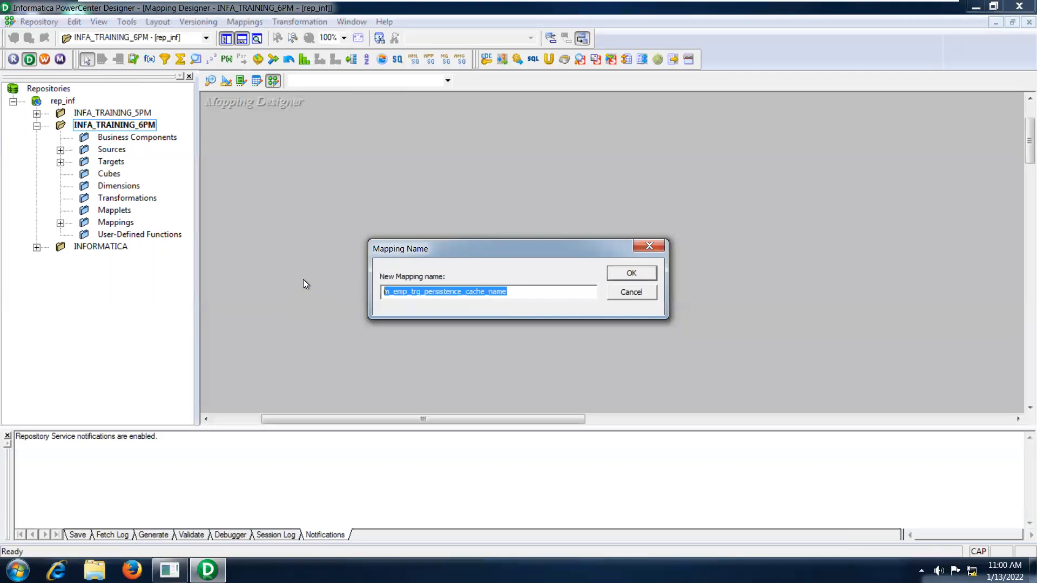
left_click(610, 274)
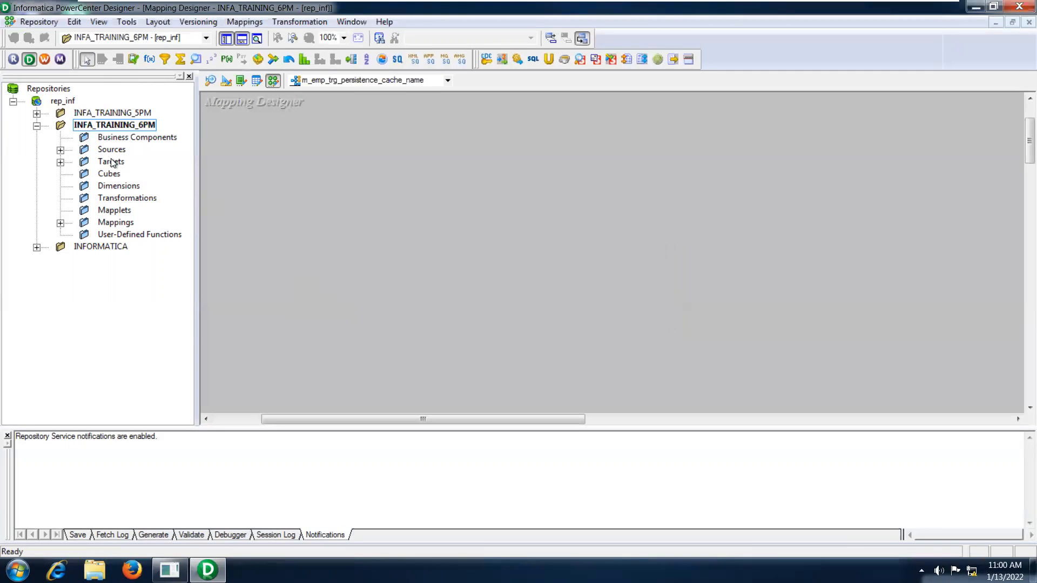
- Check out the EMP source under the test sources with the comment "to use"
left_click(60, 151)
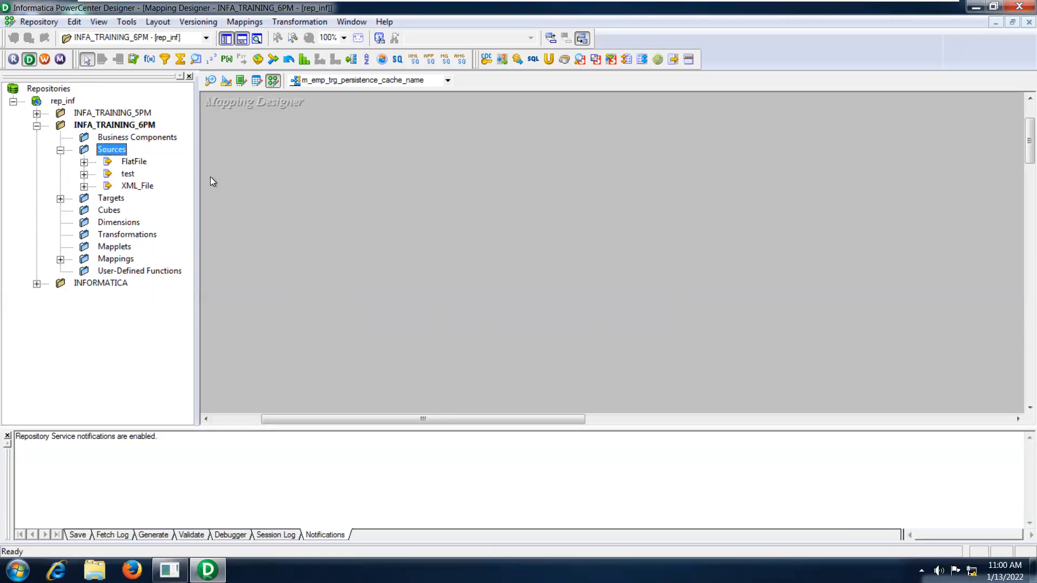
left_click_drag(197, 175, 256, 173)
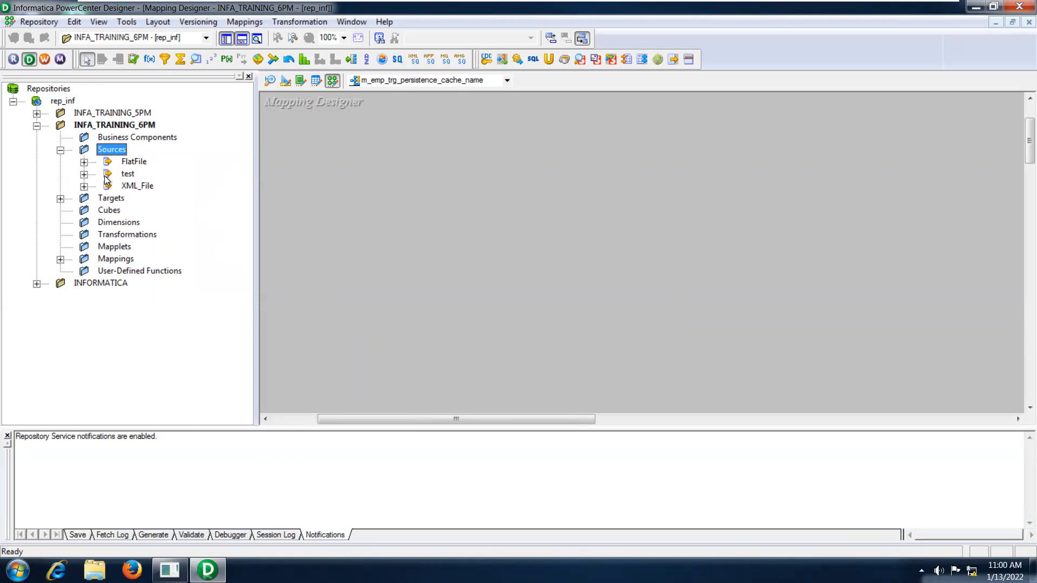
left_click(82, 175)
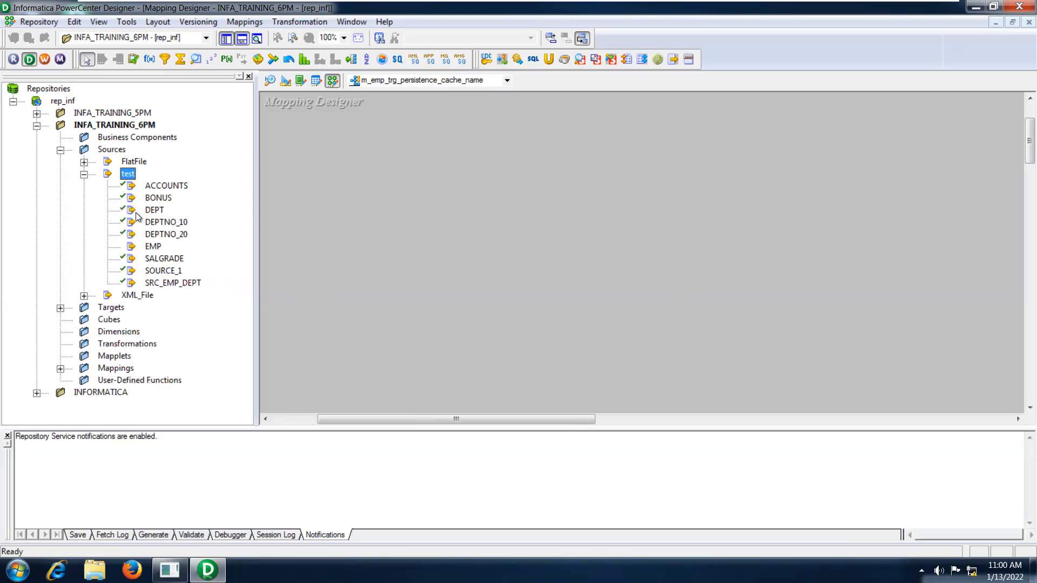
left_click(153, 247)
right_click(153, 247)
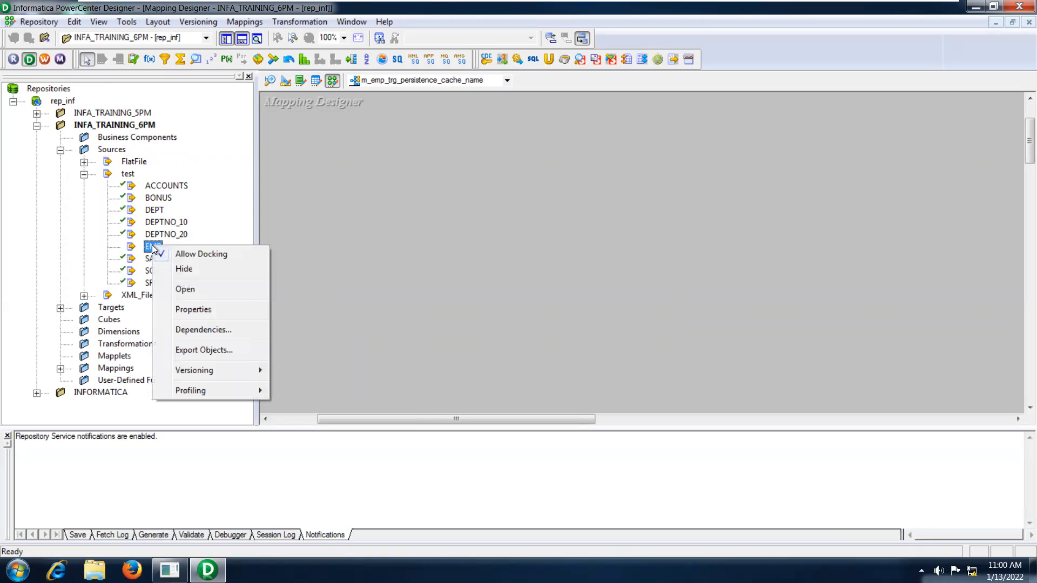
mouse_move(196, 370)
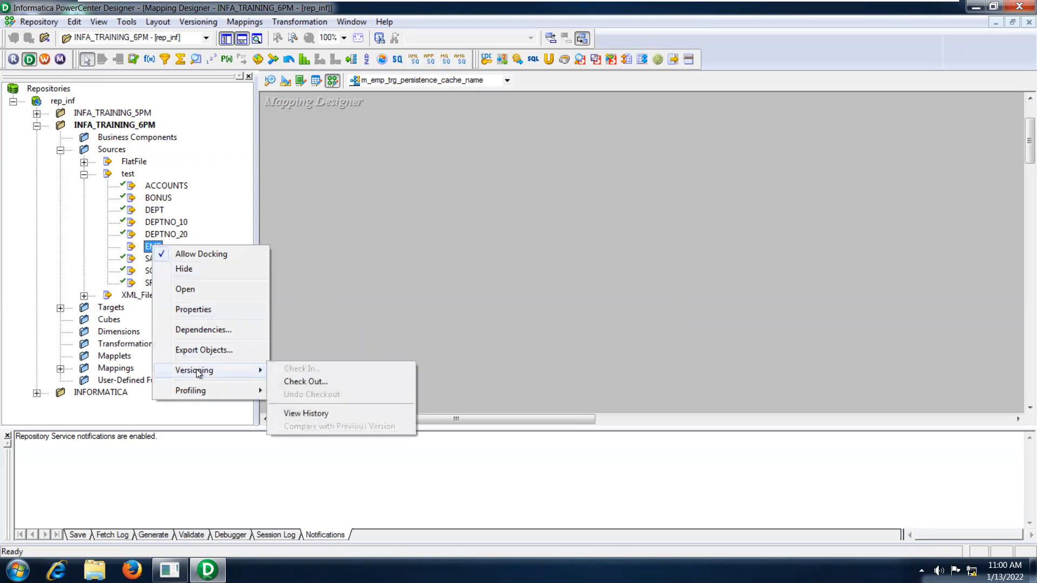
left_click(304, 382)
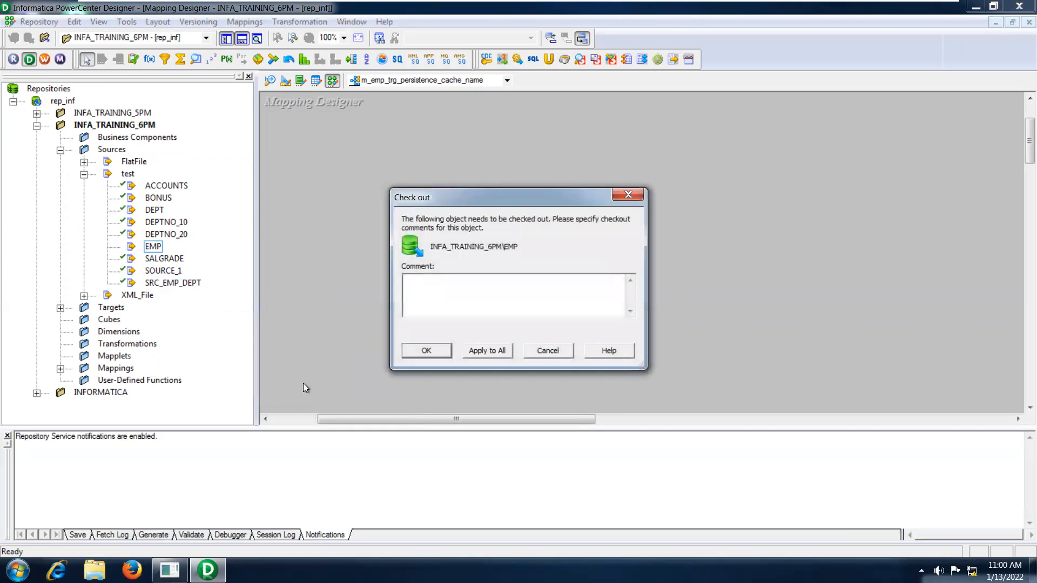
type("to use")
left_click(491, 352)
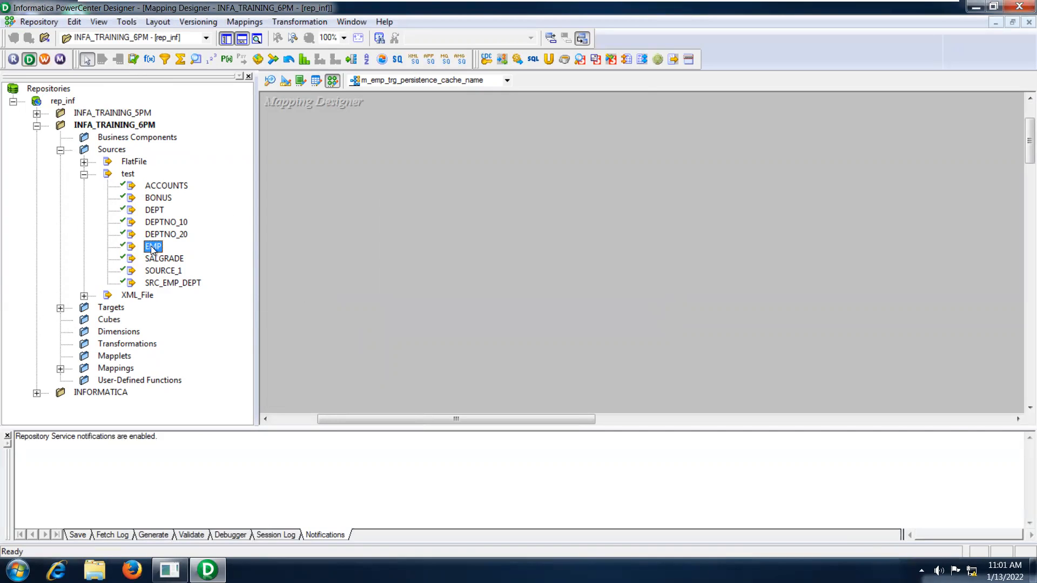
- Add the EMP source and the TRG_EMPLOYEE_DEPT target to the mapping, placing the target well to the right of the source
left_click_drag(160, 242, 371, 166)
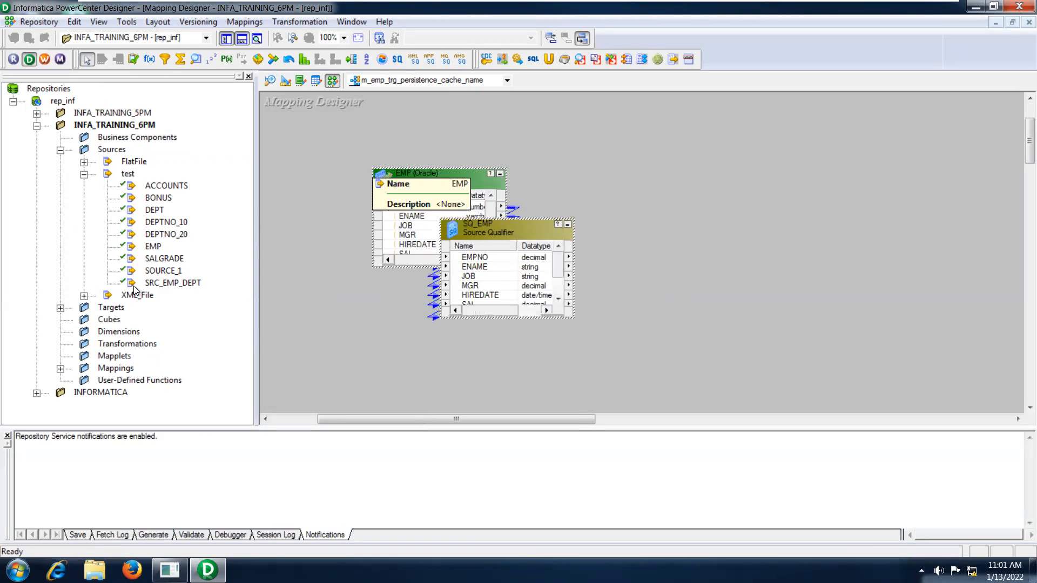
left_click(84, 174)
left_click(60, 199)
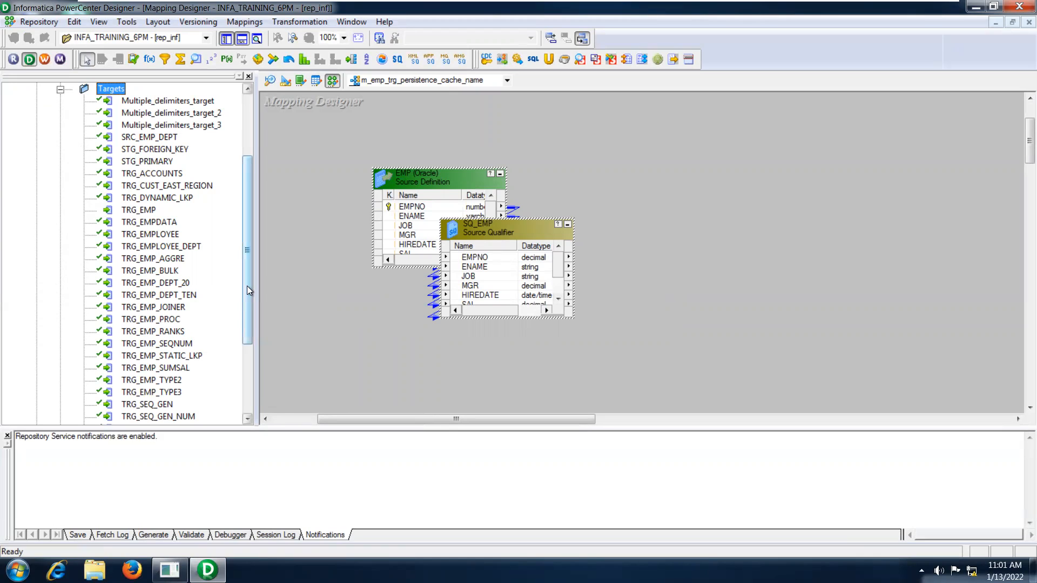
mouse_move(248, 290)
left_mouse_down()
mouse_move(254, 336)
mouse_move(248, 281)
left_mouse_up()
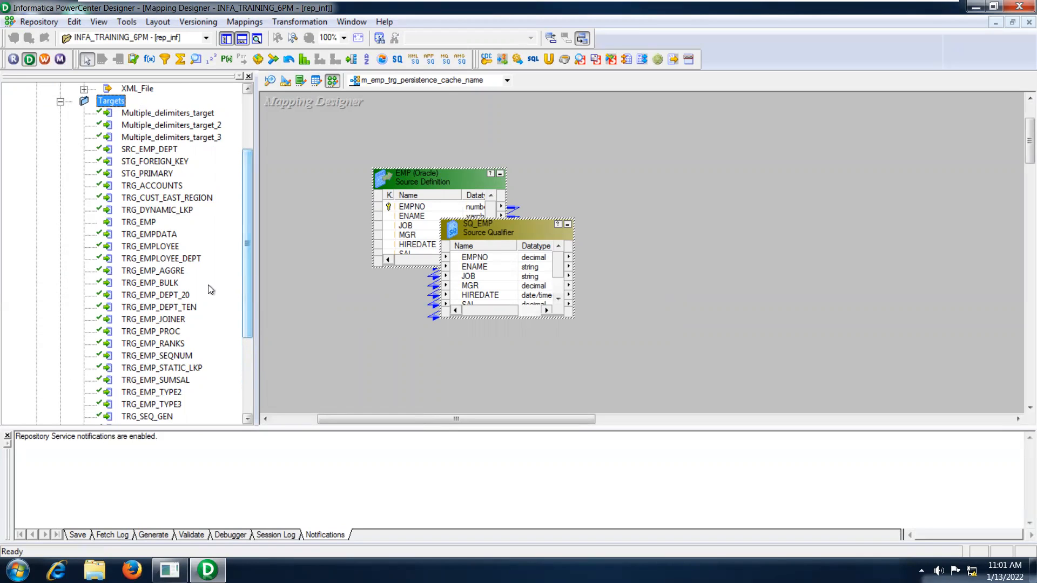
left_click_drag(164, 263, 835, 164)
left_click(835, 164)
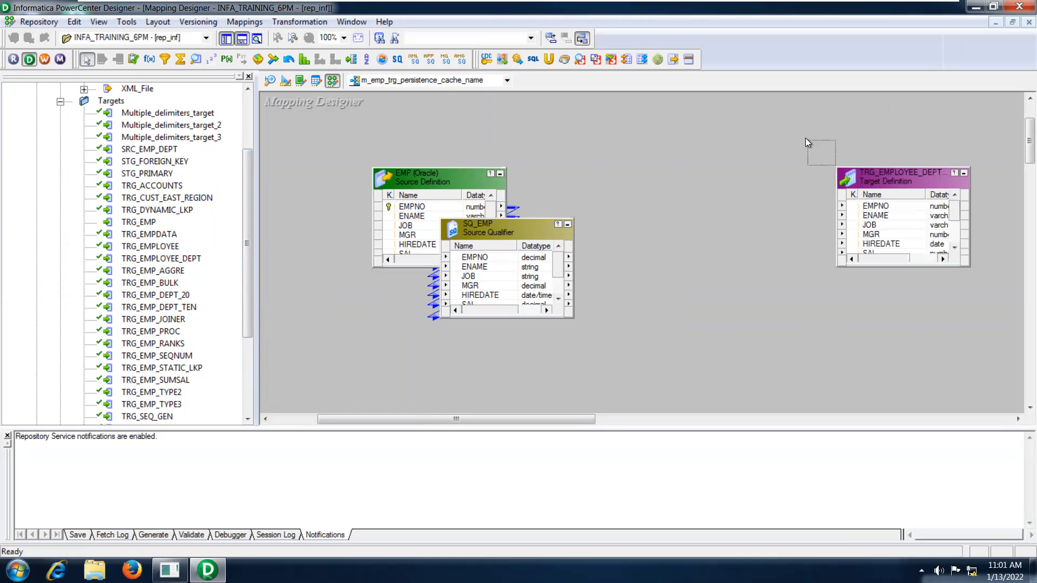
- Enlarge the TRG_EMPLOYEE_DEPT target to show all its ports and add a Lookup transformation on the DEPT source table between source and target
mouse_move(880, 168)
left_mouse_down()
mouse_move(879, 112)
mouse_move(881, 166)
left_mouse_up()
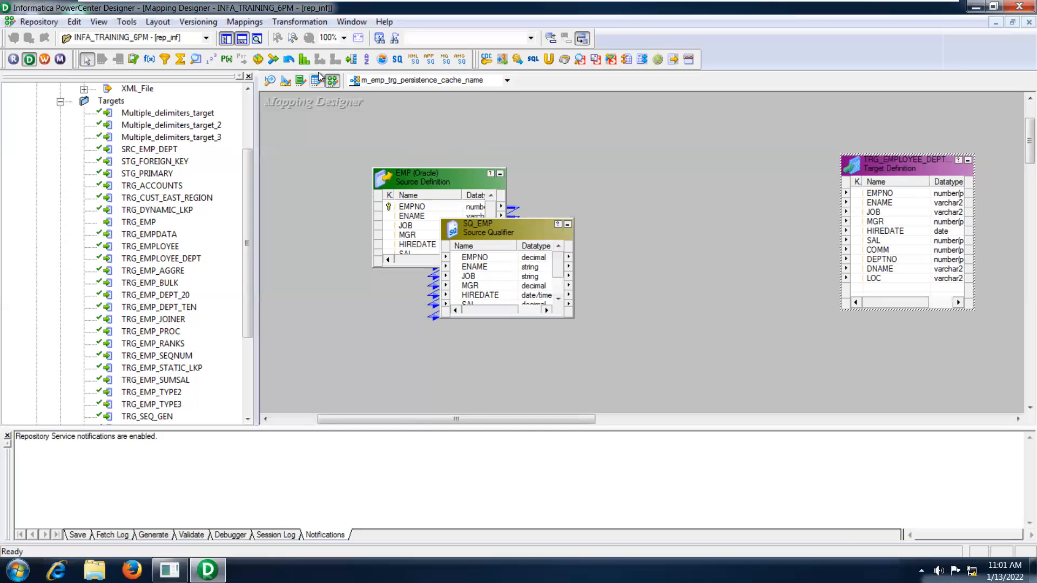
left_click(196, 58)
left_click_drag(587, 143, 720, 274)
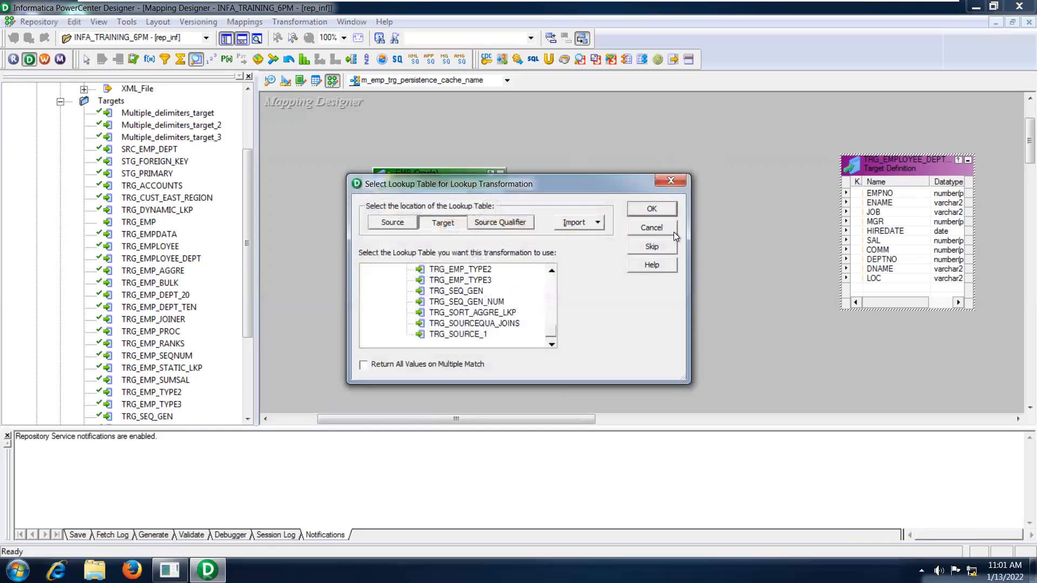
left_click(399, 226)
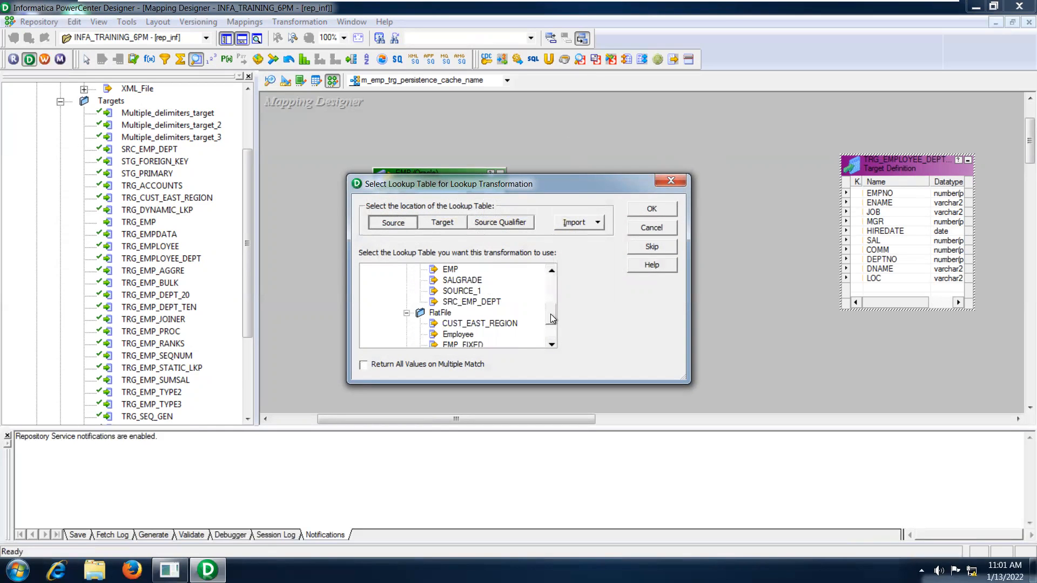
left_click_drag(550, 314, 551, 288)
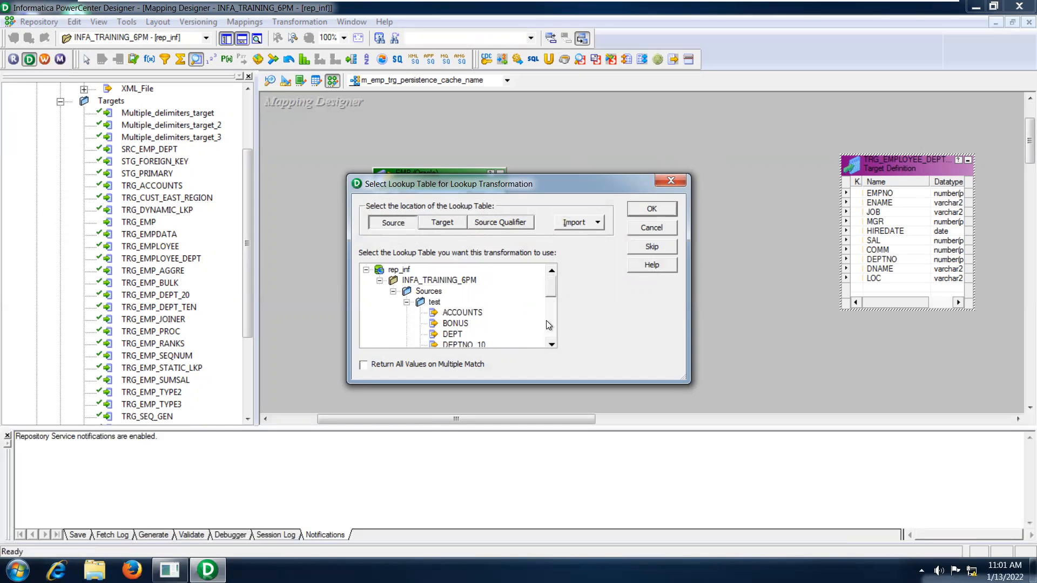
left_click(551, 345)
left_click(551, 346)
left_click(453, 314)
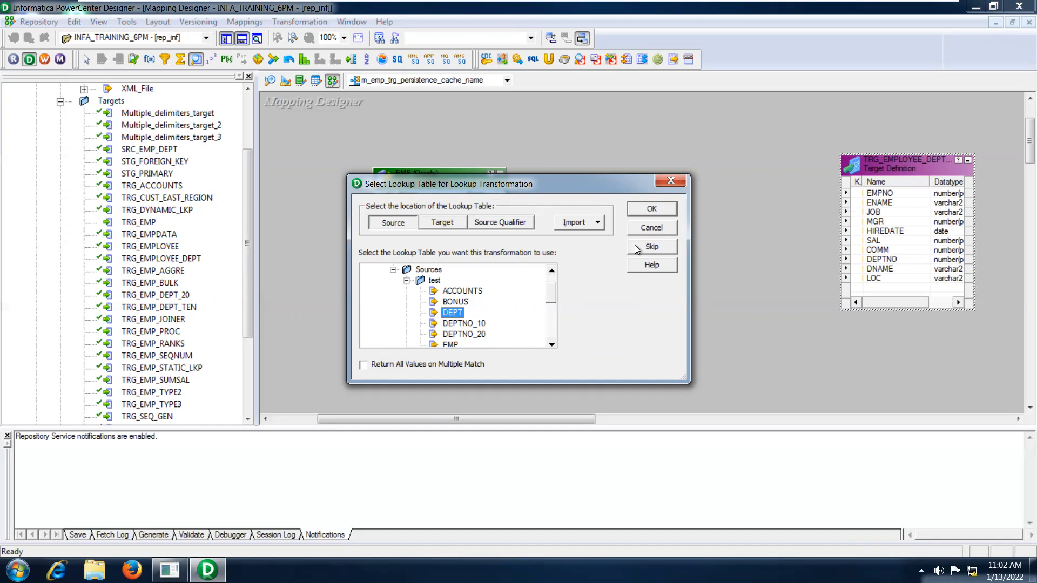
left_click(646, 215)
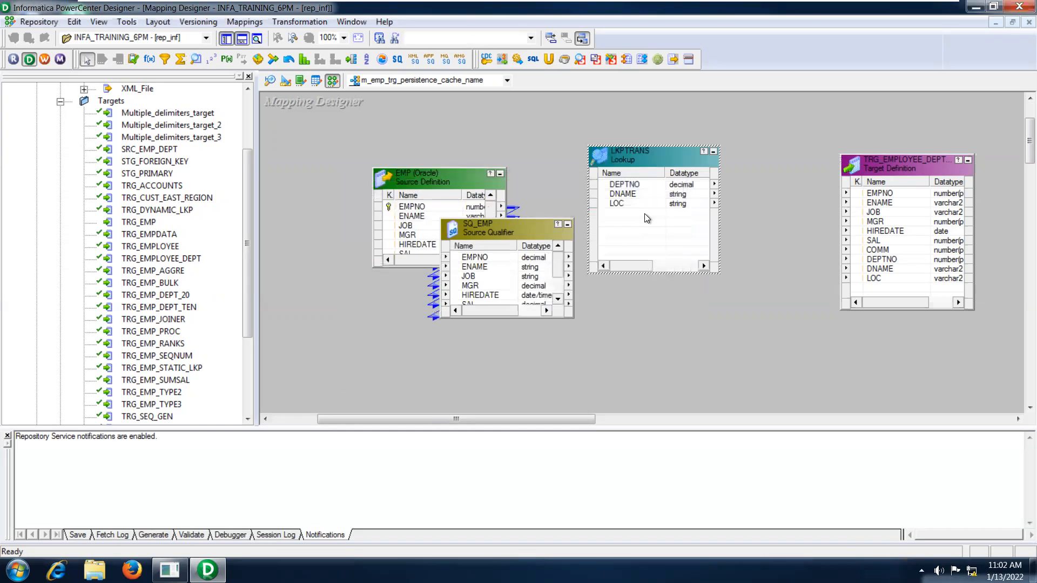
- Move the SQ_EMP source qualifier away from the lookup and link its DEPTNO port into the Lookup transformation
left_click_drag(491, 219, 401, 162)
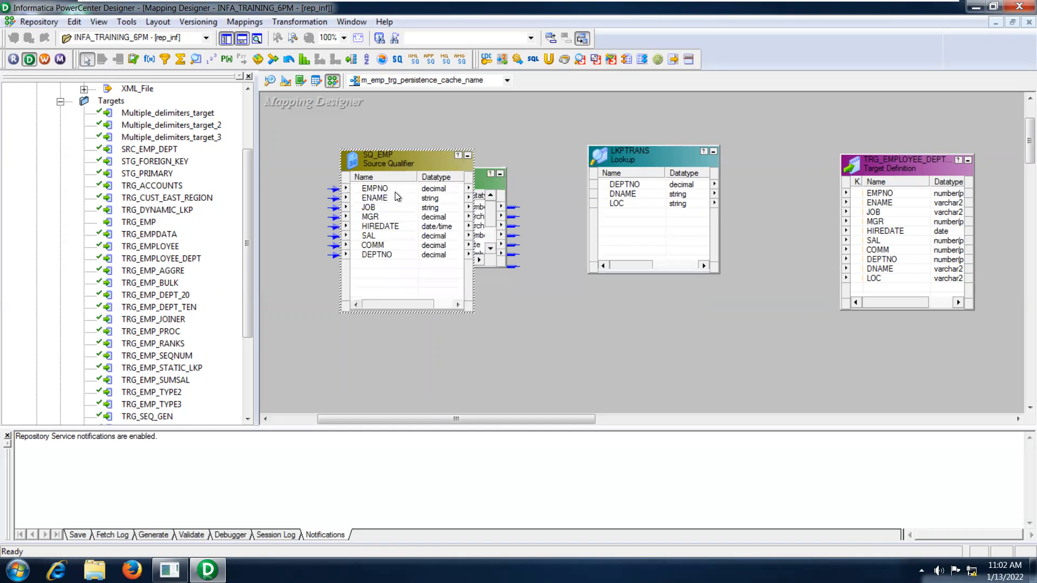
left_click(359, 255)
left_click_drag(354, 254, 627, 212)
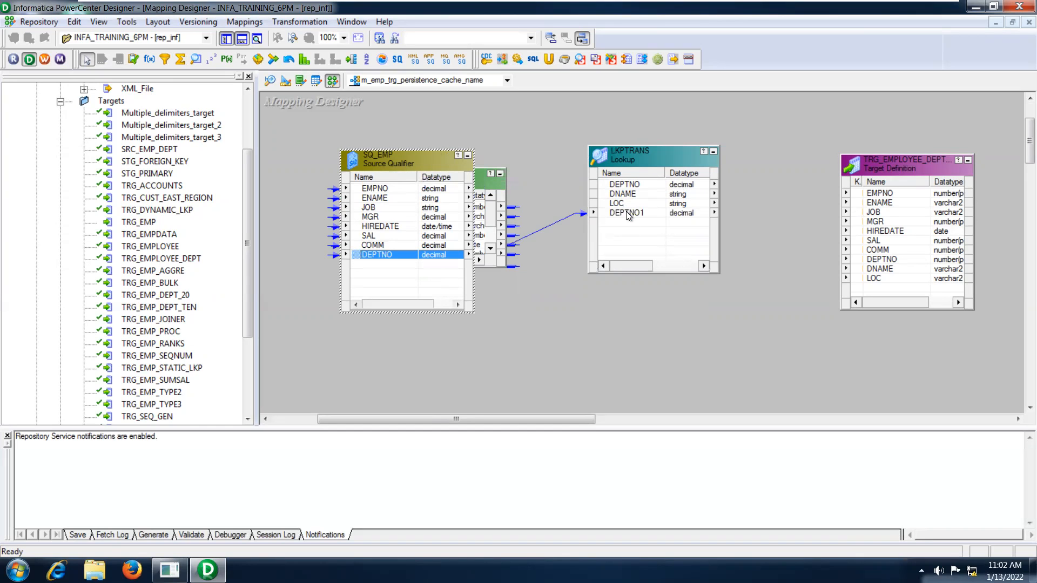
- Rename the DEPTNO1 input port of the Lookup transformation to SRC_DEPTNO
double_click(638, 153)
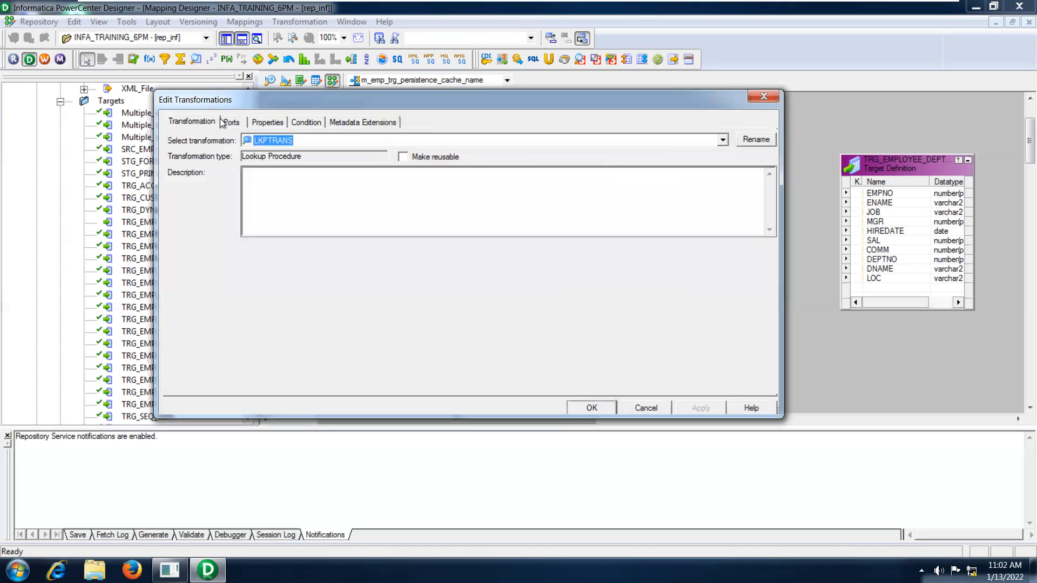
left_click(236, 125)
left_click(191, 219)
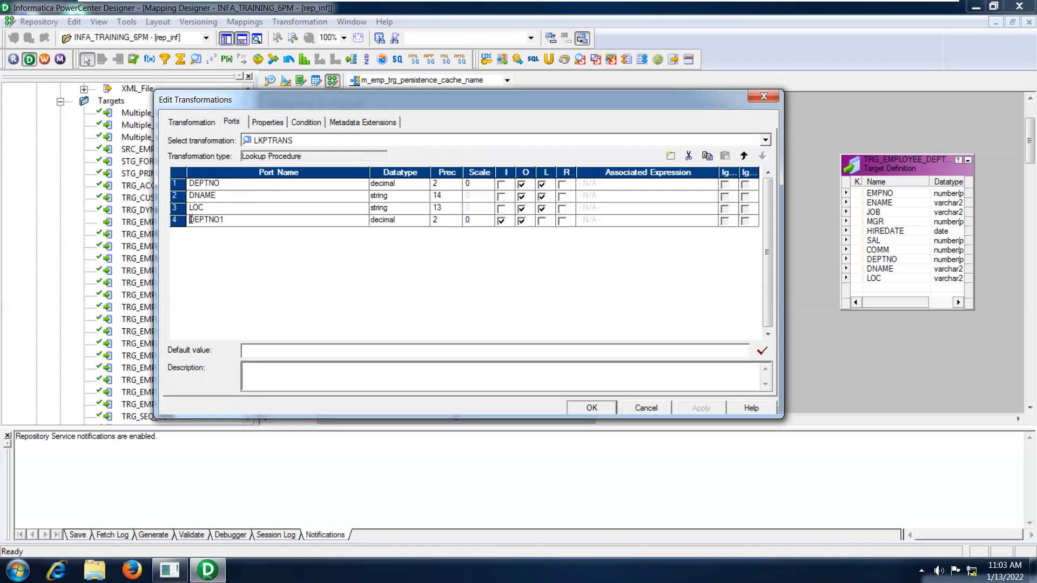
type("SRC_")
key("Right")
key("Right")
key("BackSpace")
- Add the lookup condition DEPTNO = SRC_DEPTNO, check the DNAME and LOC ports, and apply the changes
left_click(305, 122)
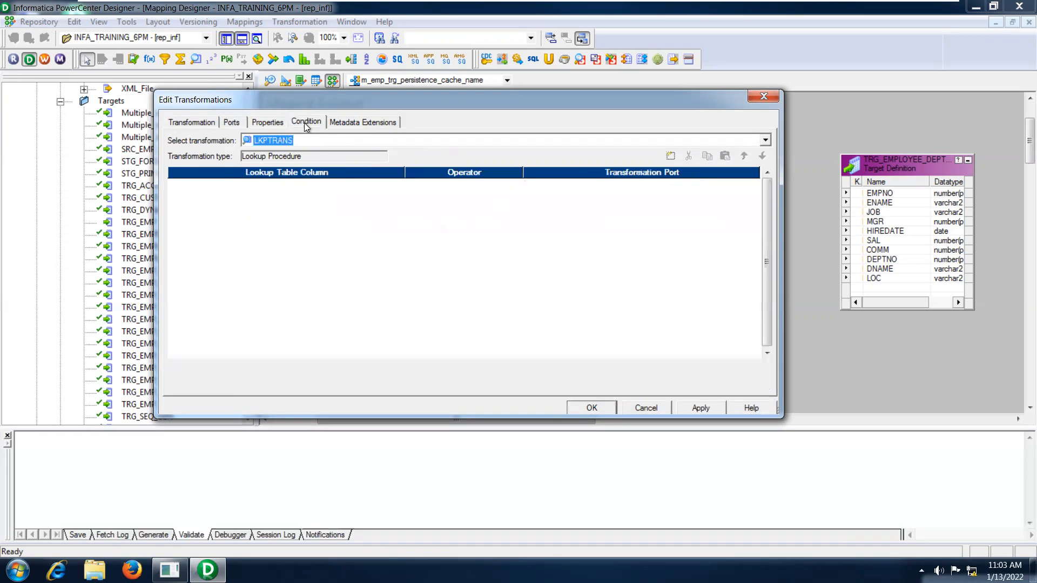
left_click(670, 156)
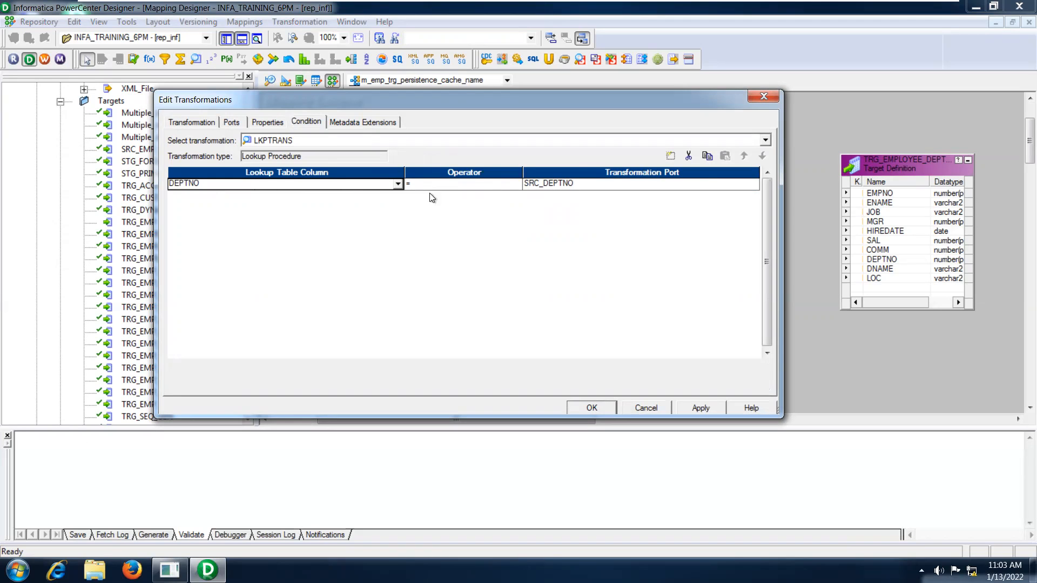
left_click(238, 122)
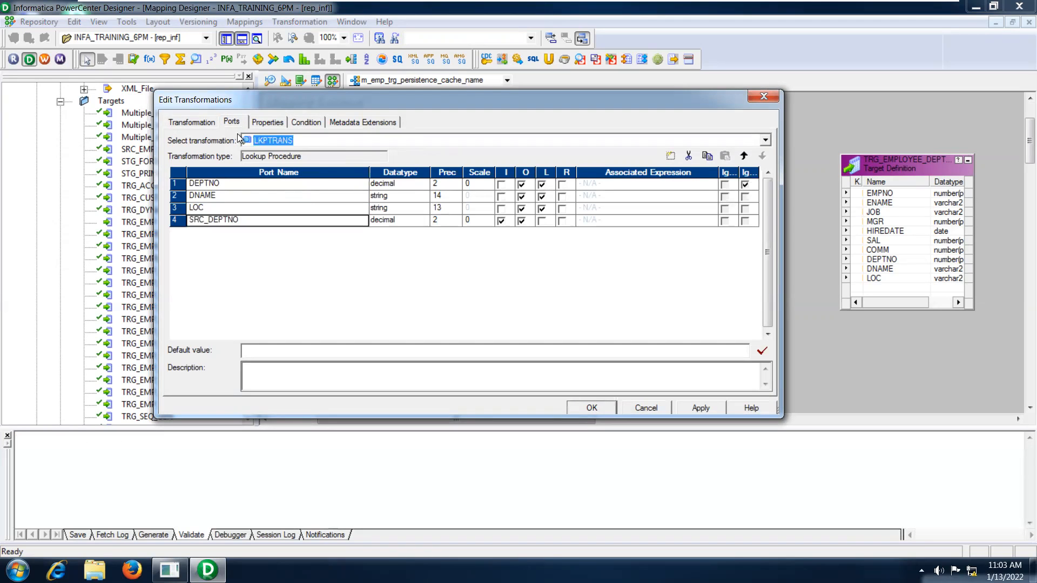
left_click(202, 195)
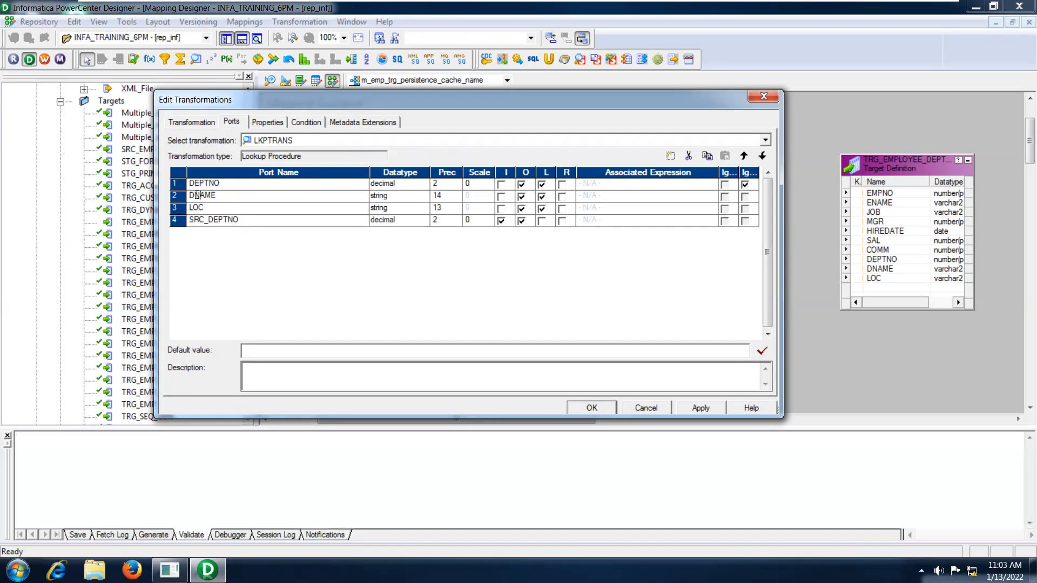
left_click(209, 205)
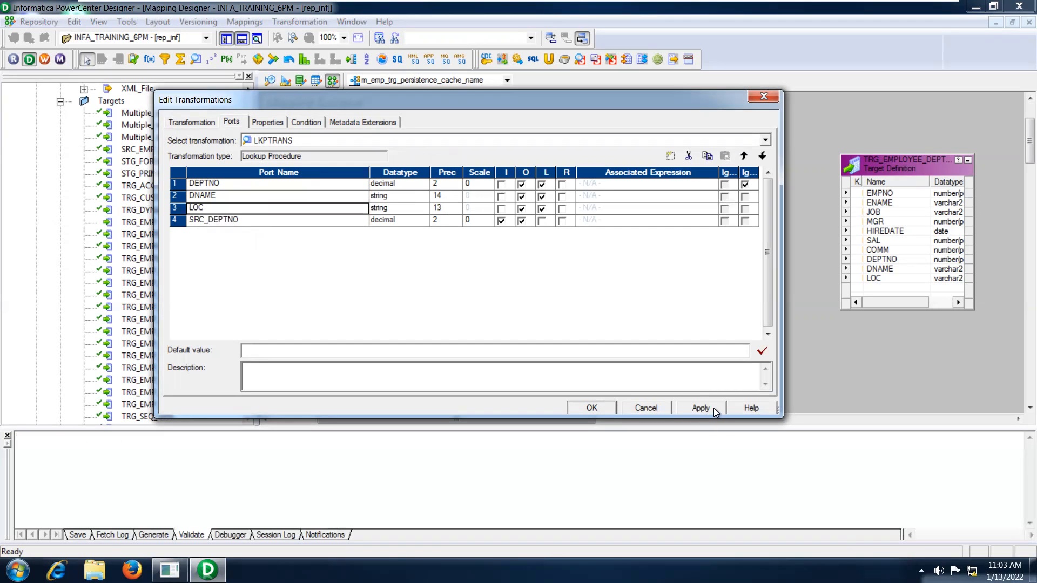
- Set the lookup's Connection Information to the Oracle relational connection object
left_click(267, 121)
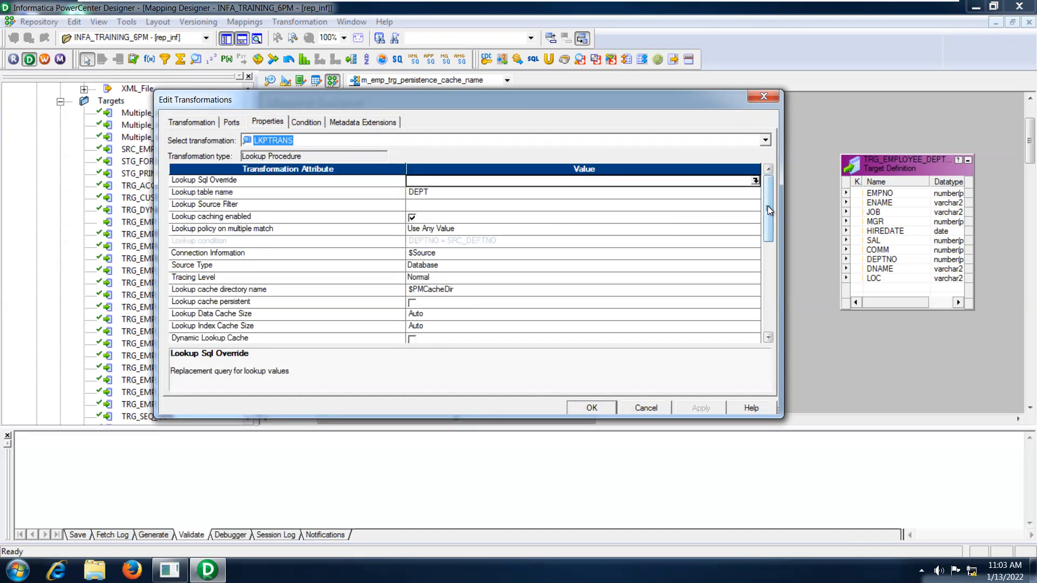
left_click_drag(768, 207, 769, 215)
left_click(647, 229)
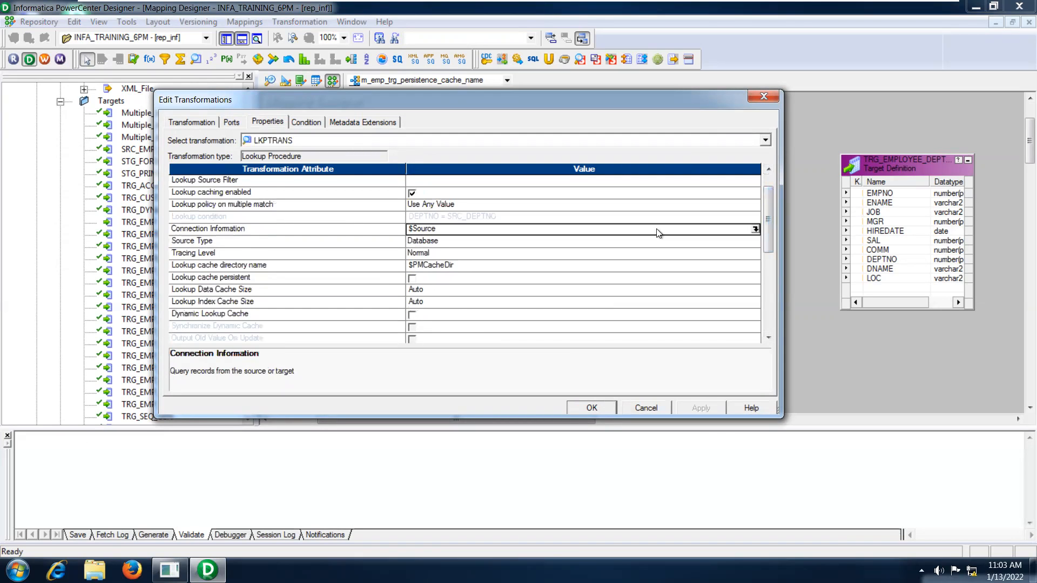
left_click(755, 230)
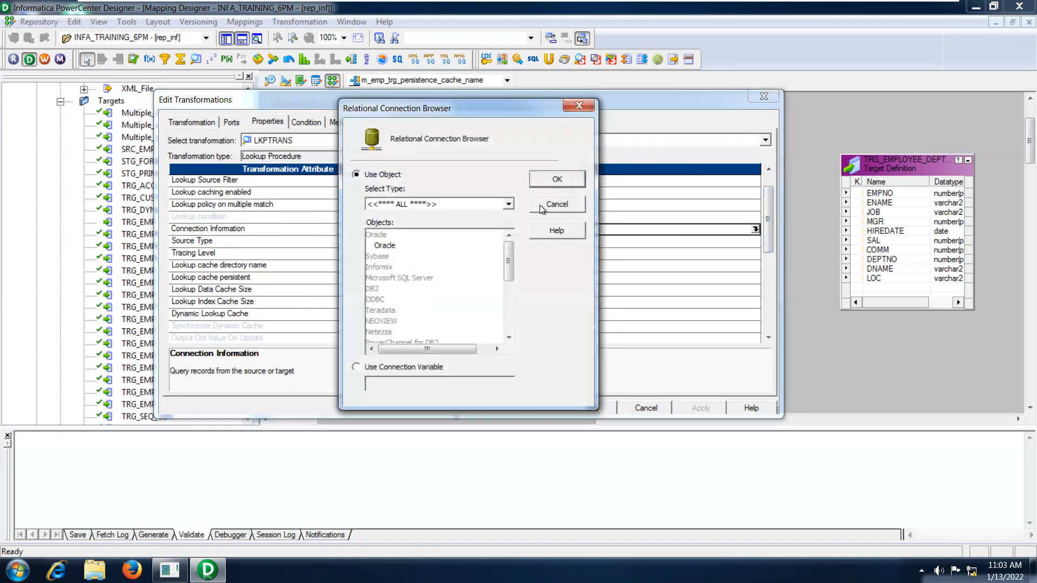
left_click(506, 204)
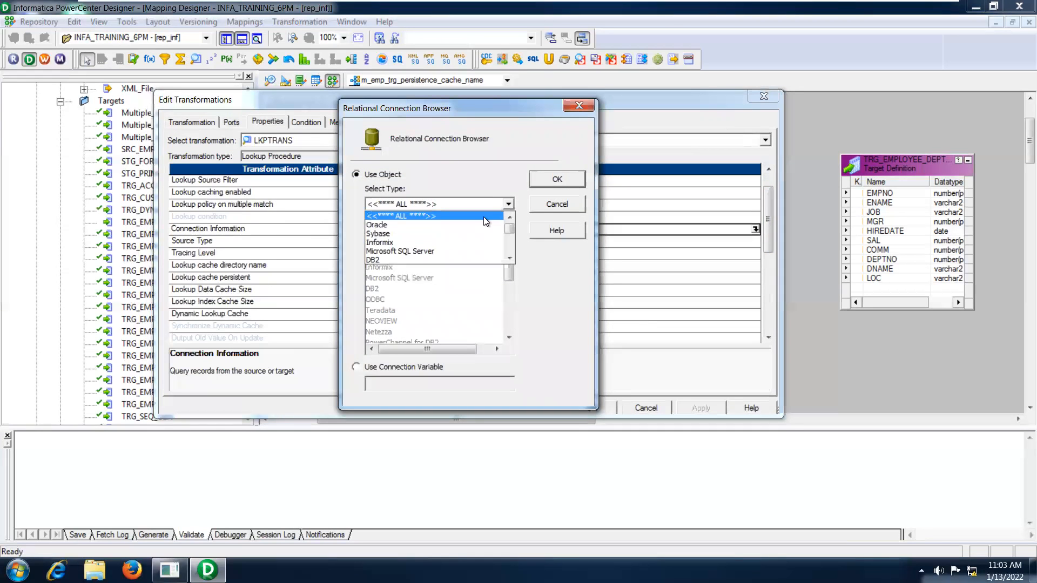
left_click(475, 225)
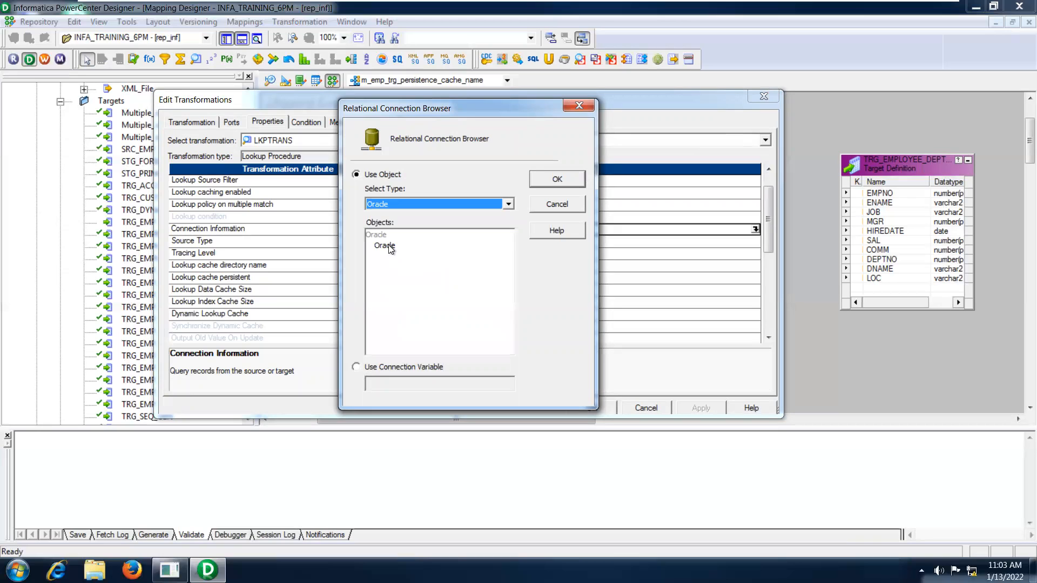
left_click(386, 246)
left_click(544, 181)
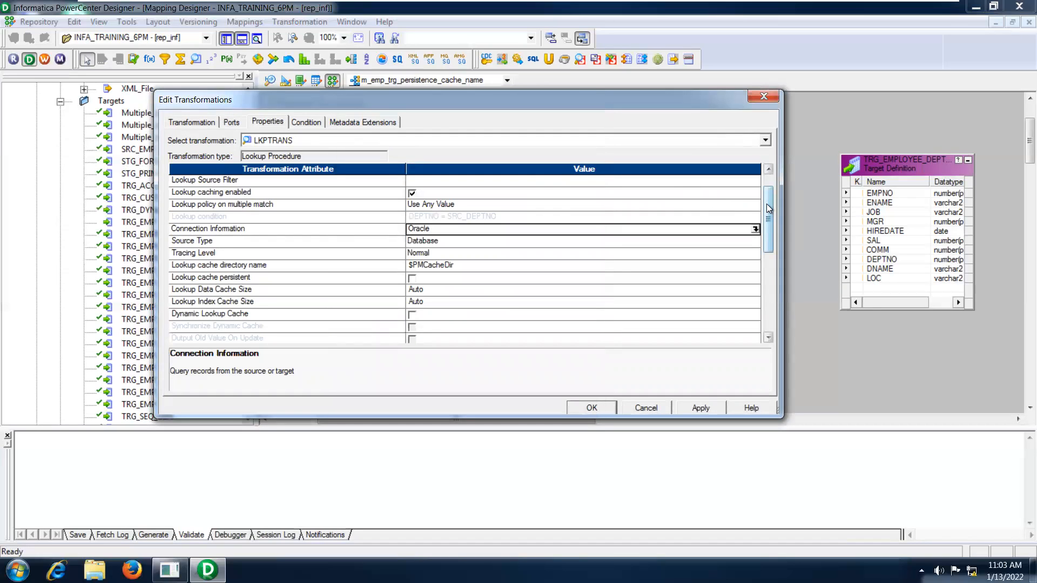
- Enable Lookup cache persistent and Re-cache from lookup source for the Lookup transformation
left_click_drag(768, 208, 769, 214)
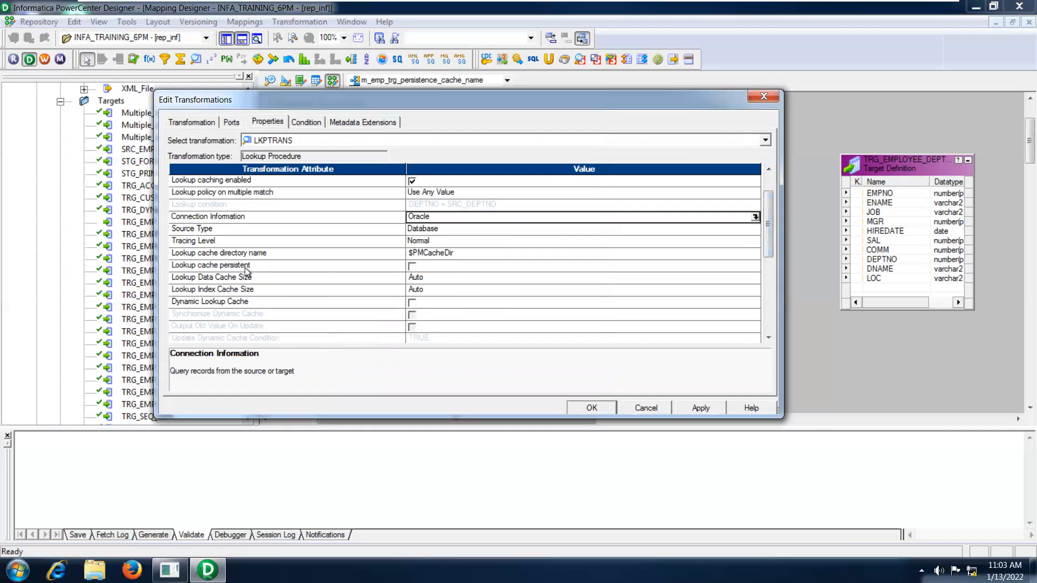
left_click(412, 267)
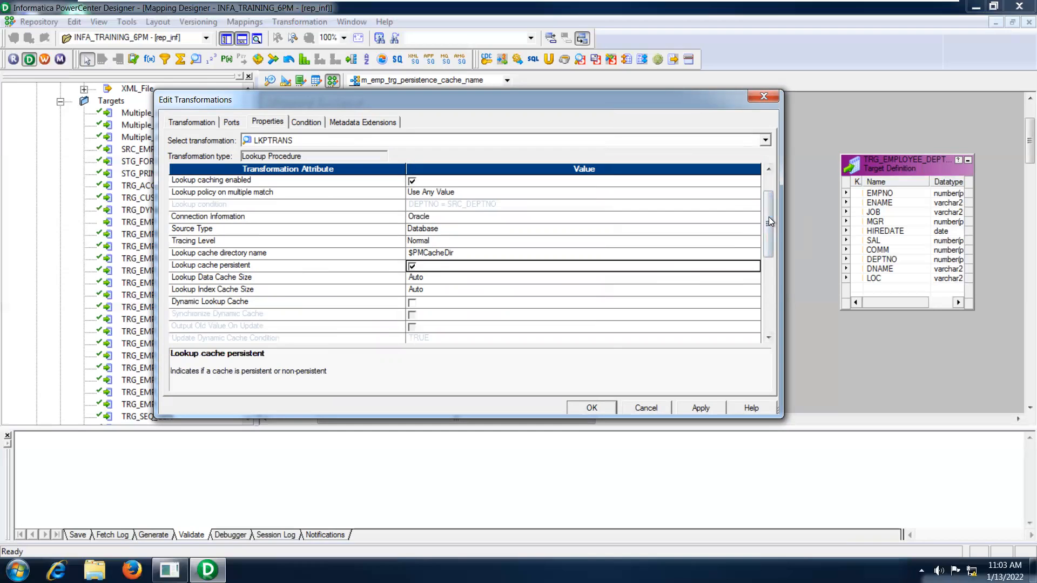
left_click_drag(769, 212, 773, 226)
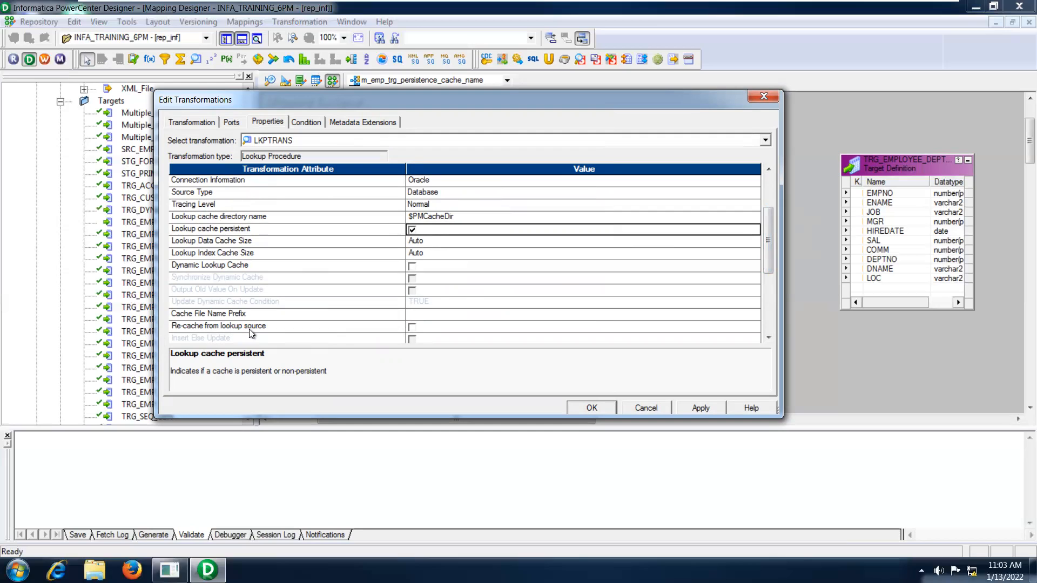
left_click(410, 327)
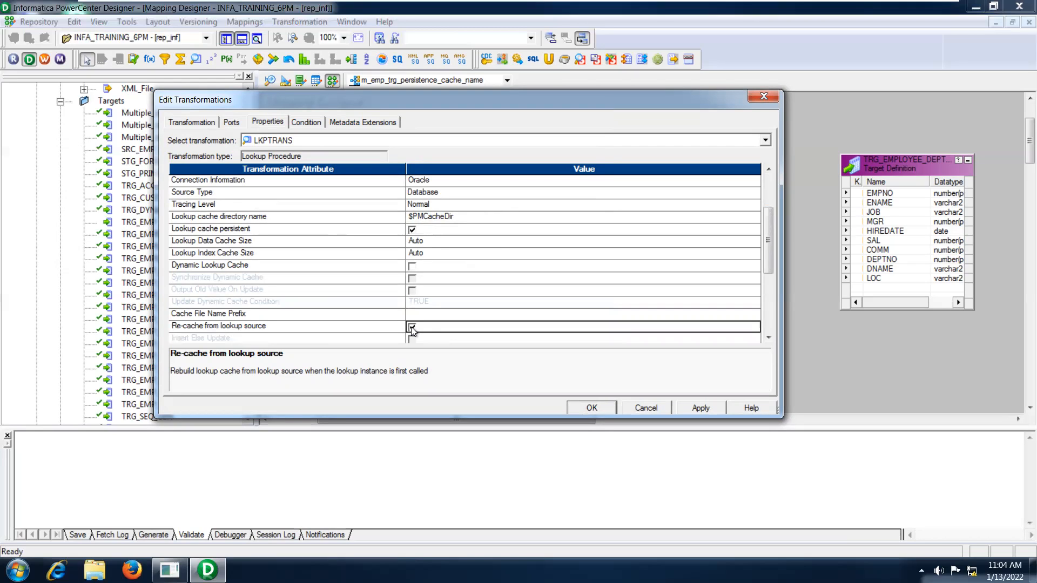
left_click(412, 327)
- Set the lookup's Cache File Name Prefix to DEPARTMENT_DATA
left_click(420, 314)
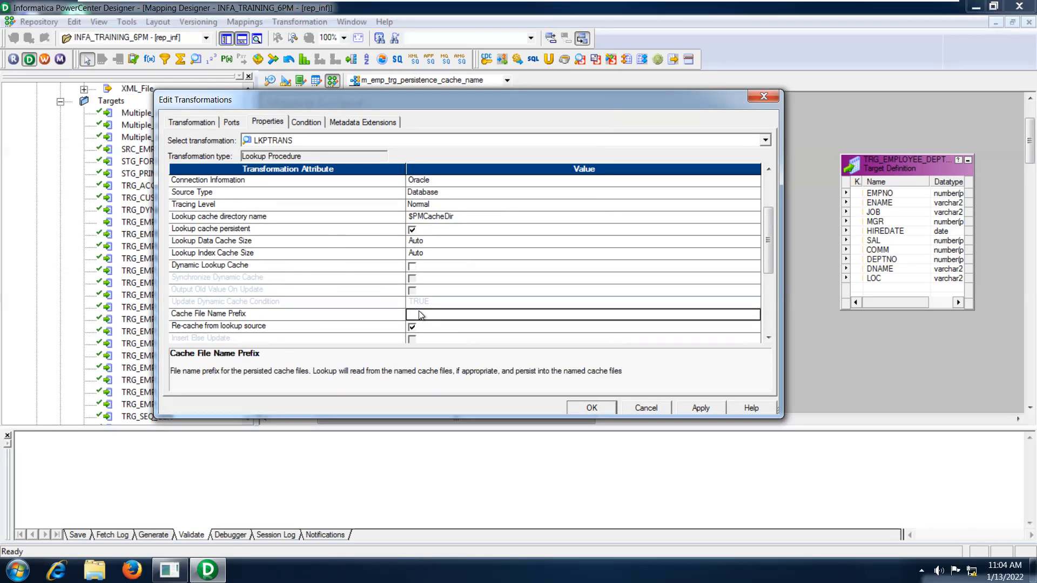
type("EMP")
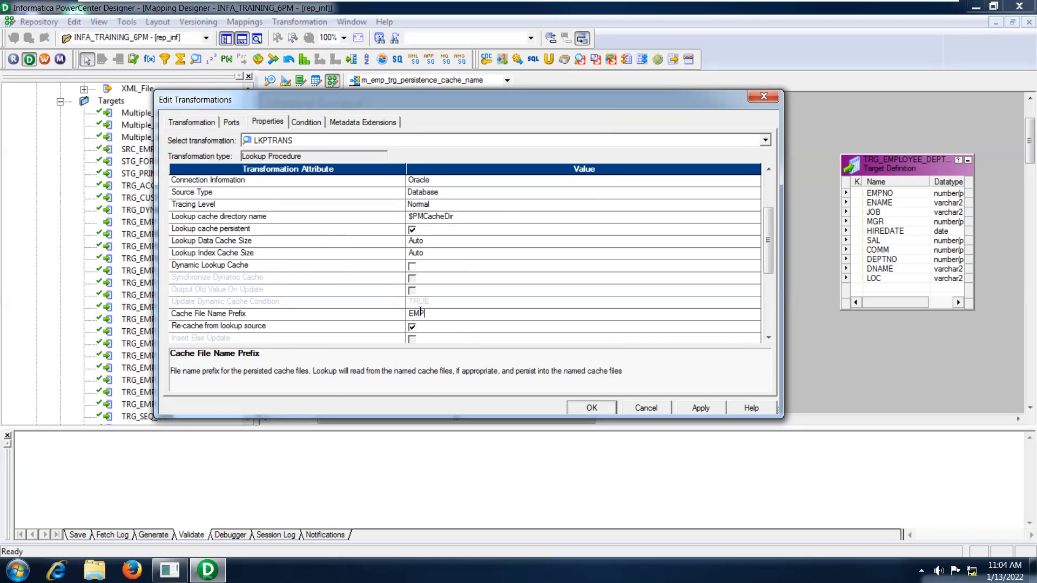
type("_D")
key("BackSpace")
key("BackSpace")
key("BackSpace")
key("BackSpace")
key("BackSpace")
type("DEP")
key("BackSpace")
type("PARTMENT_DATA")
- Review the lookup properties and condition, and disable the output option of the SRC_DEPTNO port
left_click_drag(770, 232, 770, 193)
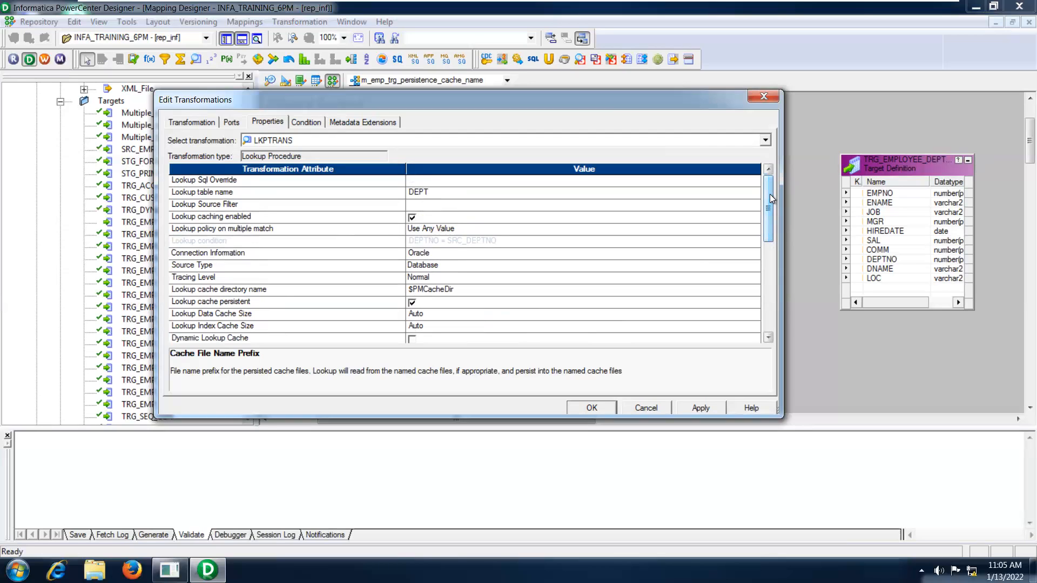
left_click(317, 124)
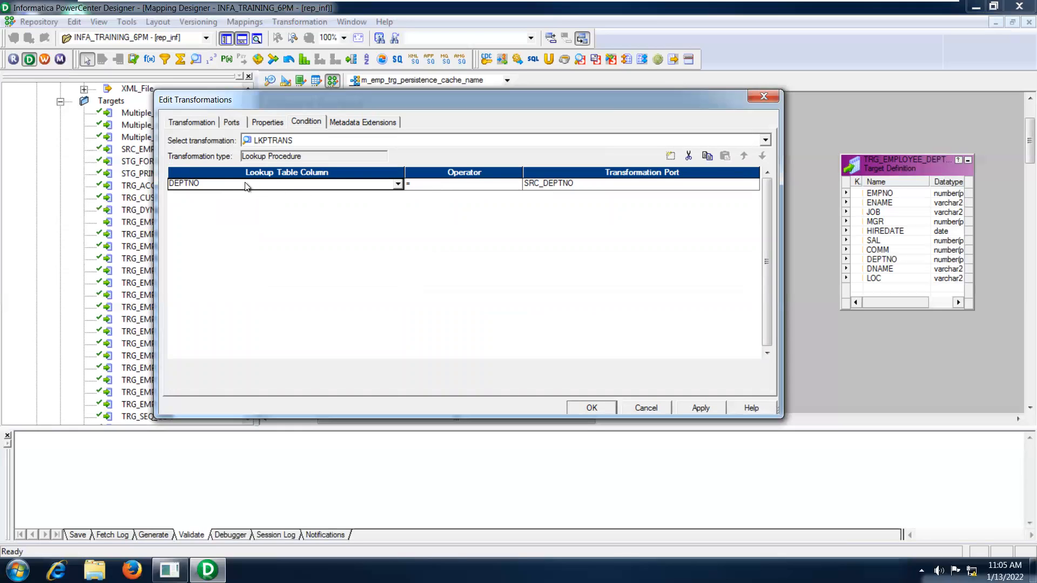
left_click(237, 124)
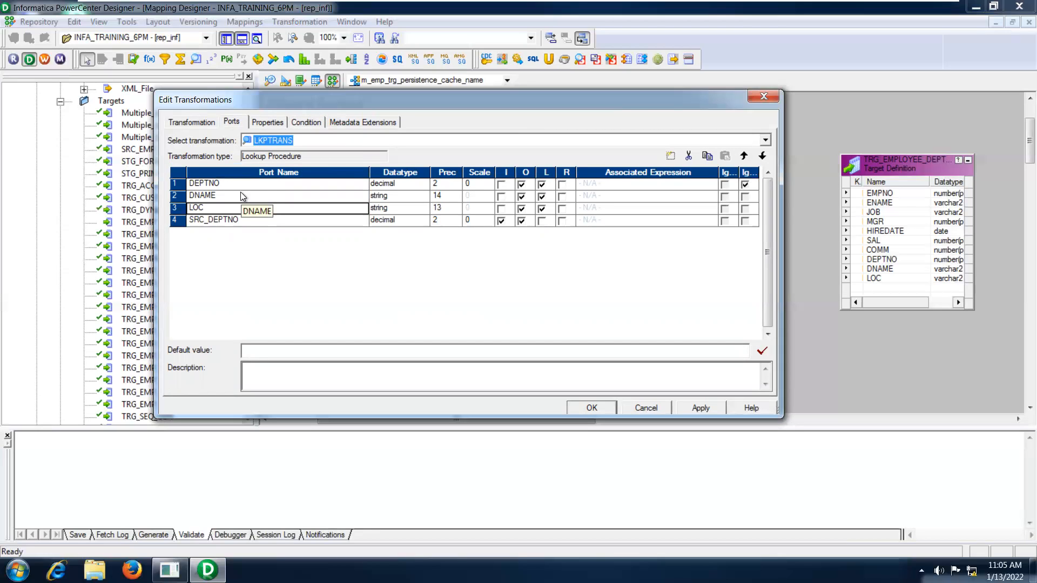
left_click(521, 220)
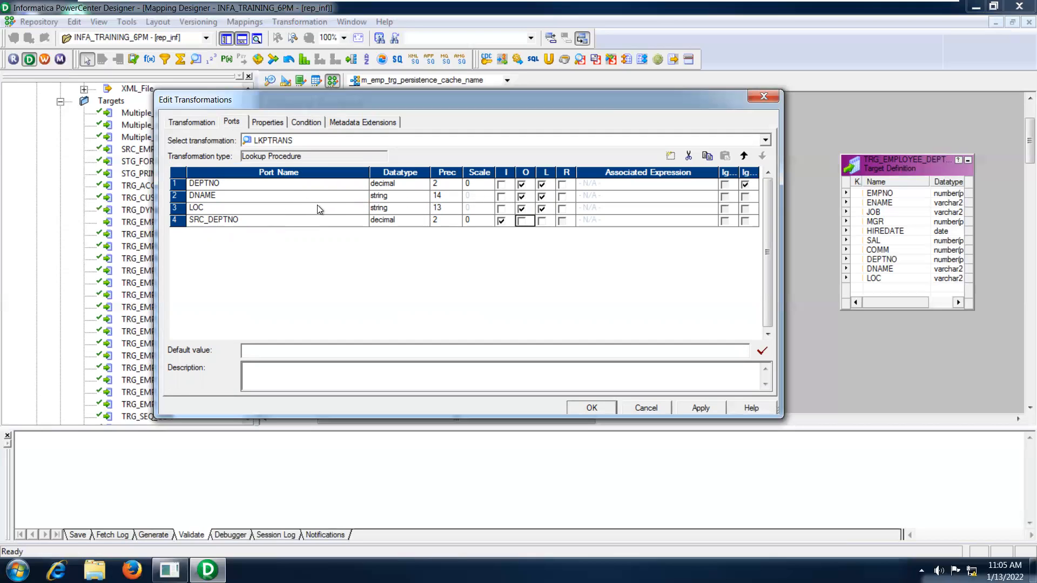
- Try to make the DEPTNO lookup port an input port, decline the change, and review the lookup condition and cache properties
left_click(501, 184)
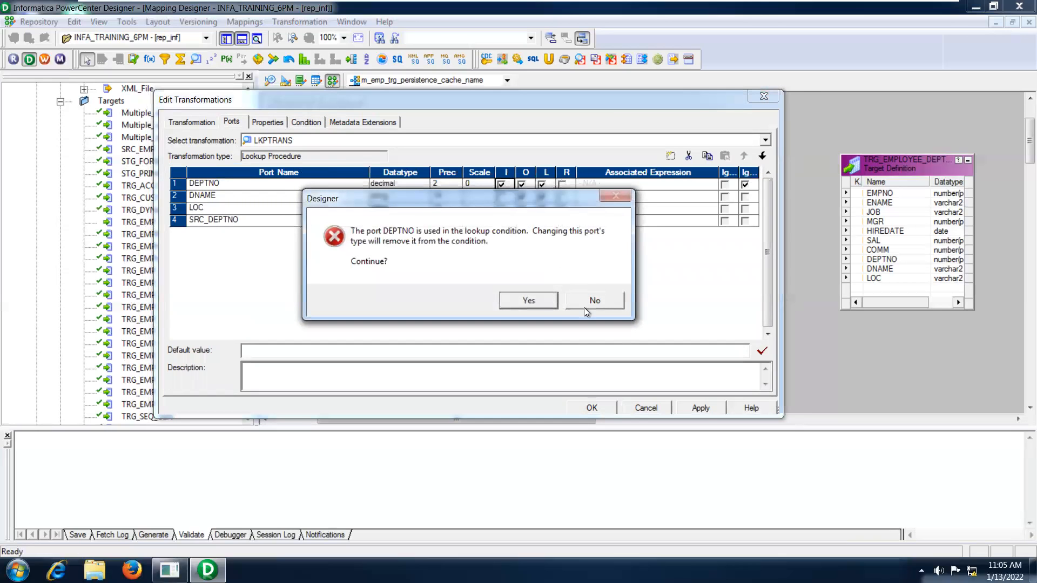
left_click(595, 301)
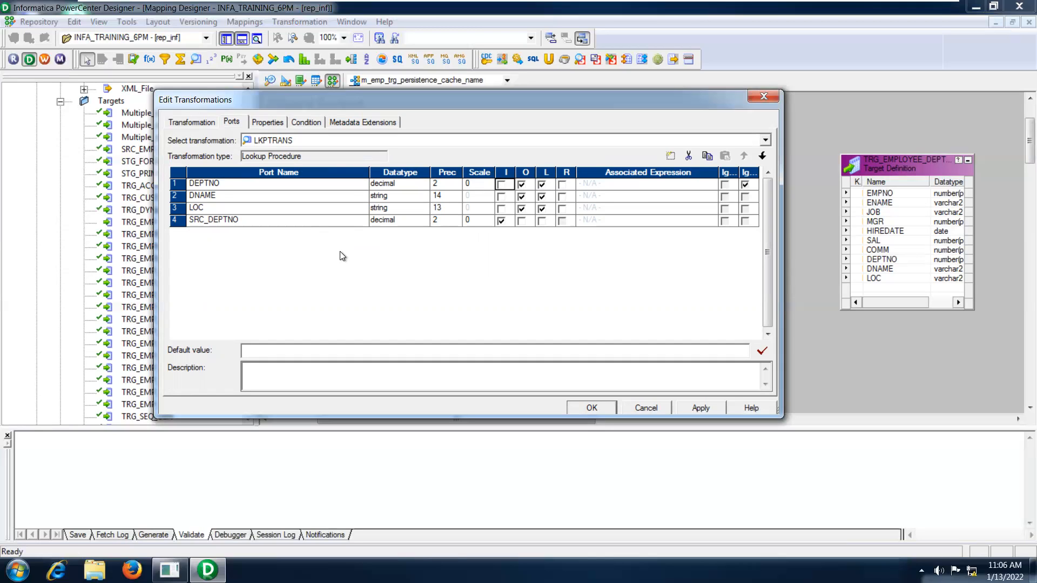
left_click(317, 125)
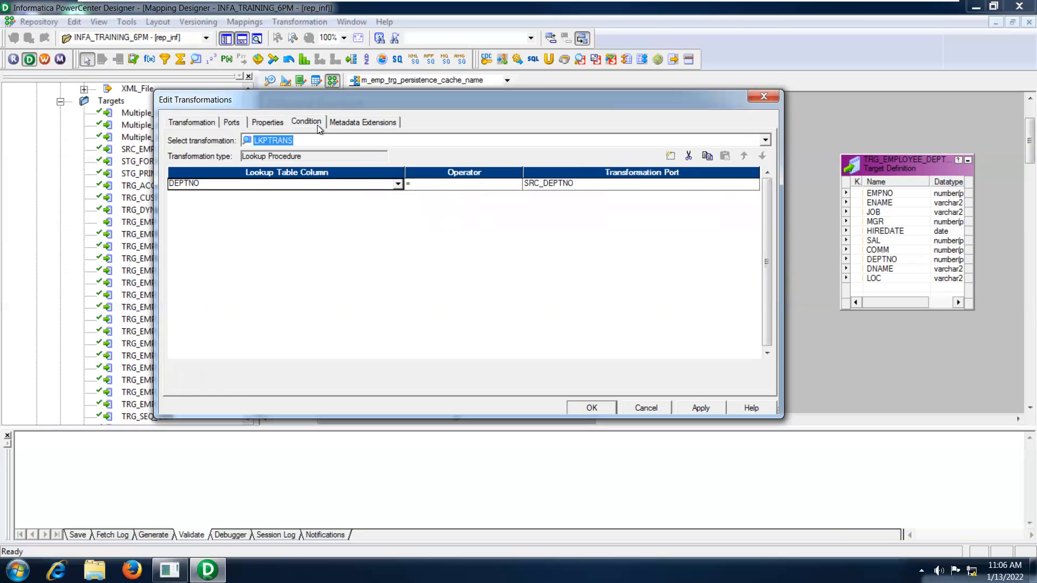
left_click(270, 124)
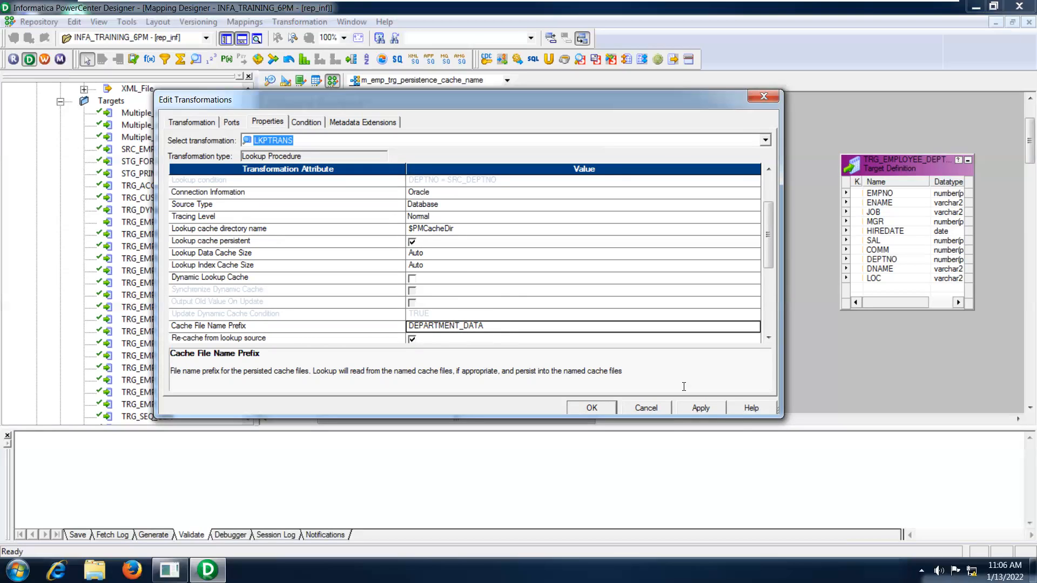
- Accept the lookup's settings and link its DNAME and LOC ports to the matching ports of TRG_EMPLOYEE_DEPT
left_click(594, 408)
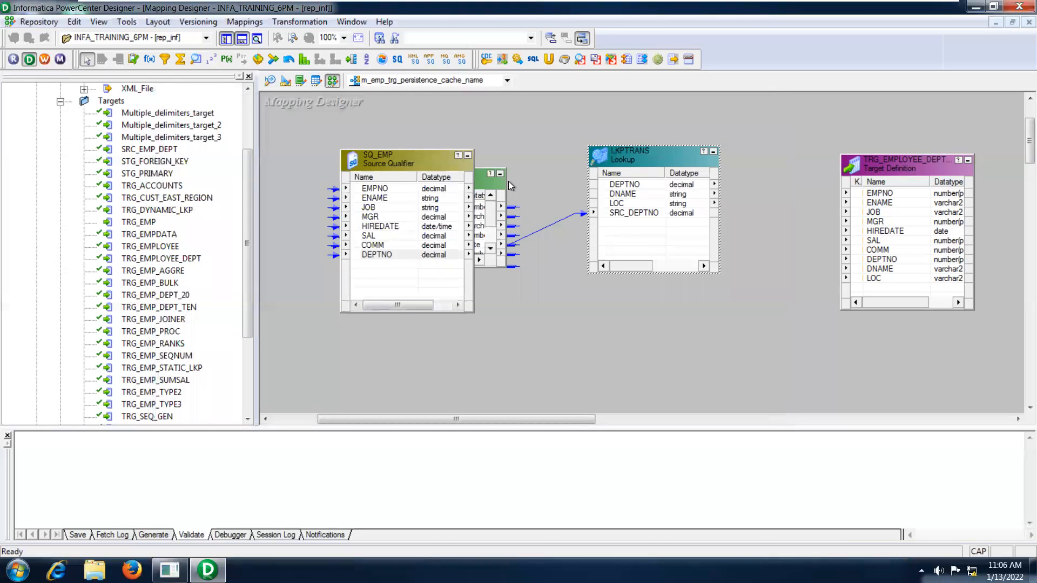
left_click(625, 197)
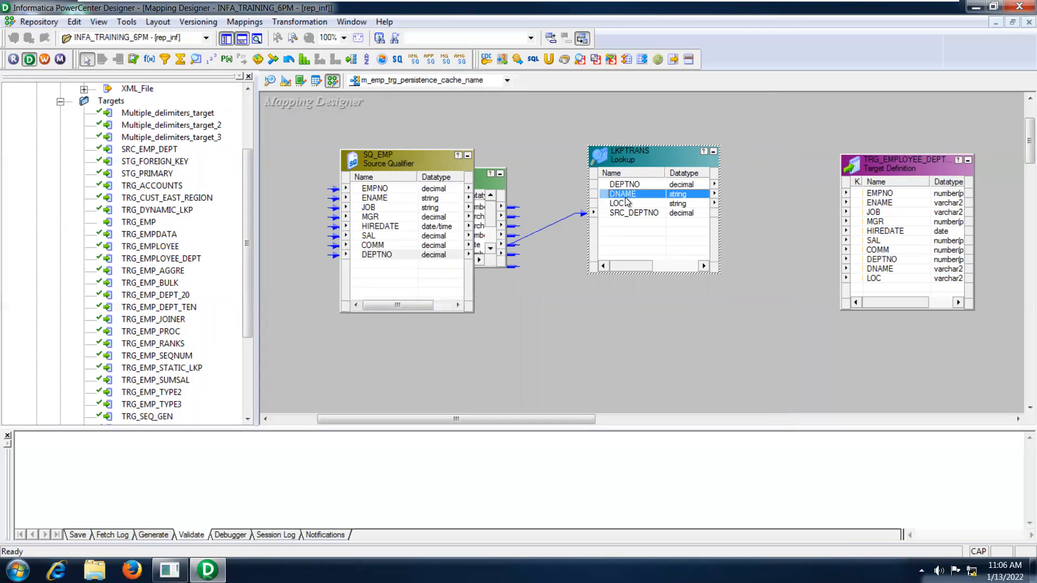
left_click(624, 203, "shift")
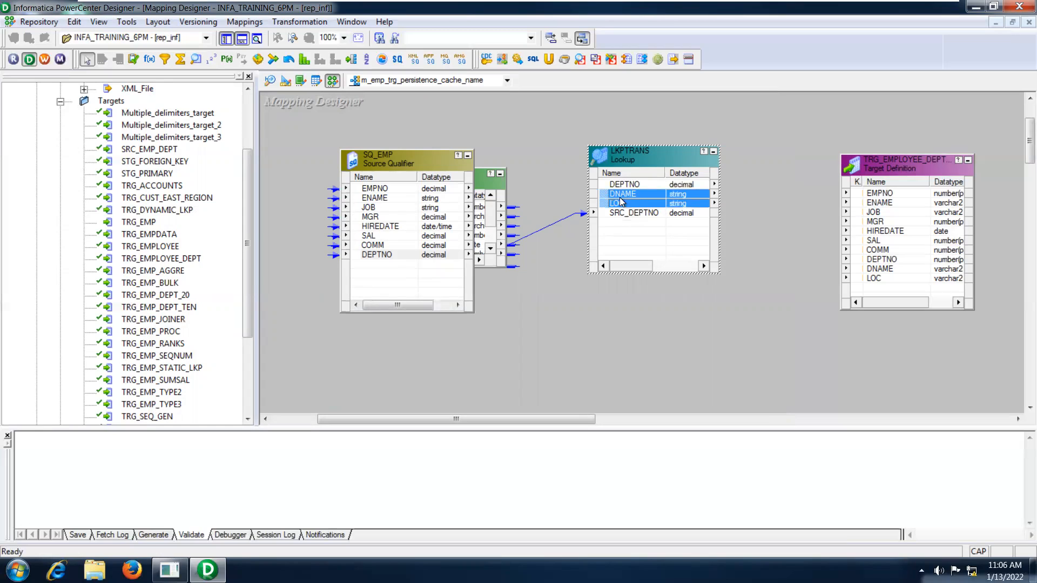
mouse_move(607, 197)
left_mouse_down()
mouse_move(891, 250)
mouse_move(879, 269)
left_mouse_up()
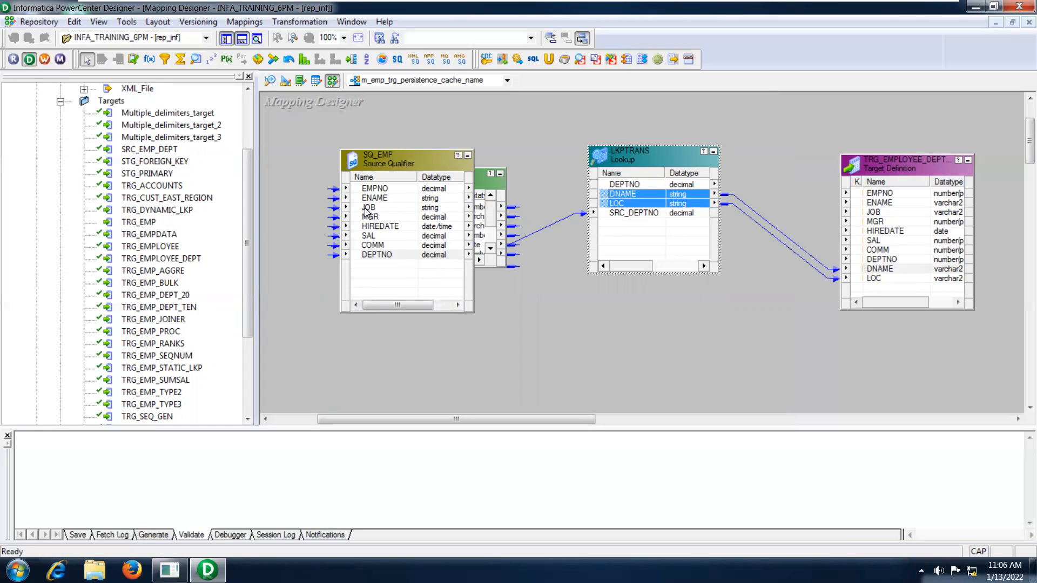
- Link all SQ_EMP ports, EMPNO through DEPTNO, to the matching ports of the TRG_EMPLOYEE_DEPT target
left_click(382, 189)
key("shift+Down")
key("shift+Down")
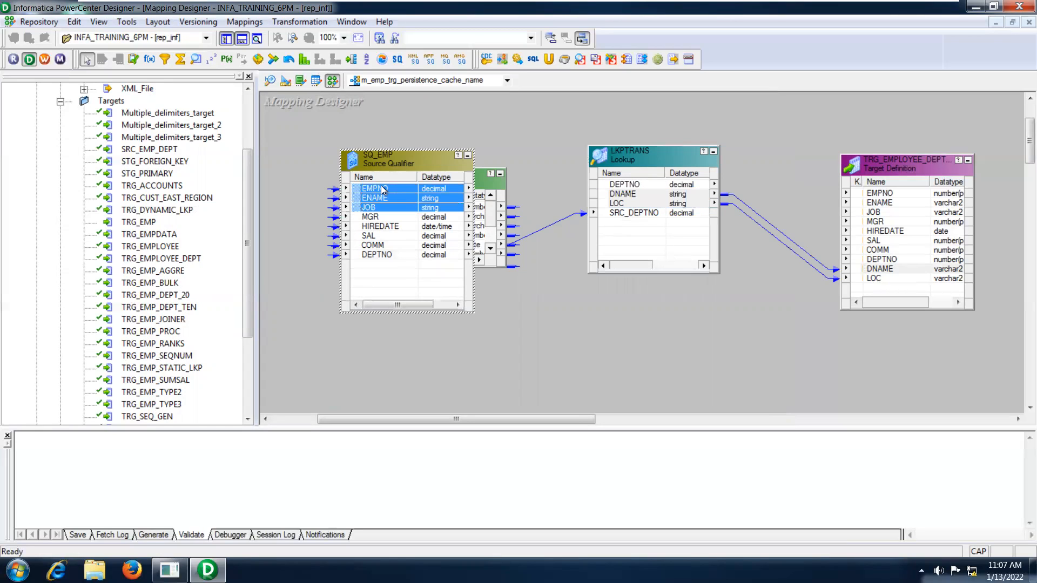
key("shift+Down")
key("shift+Down")
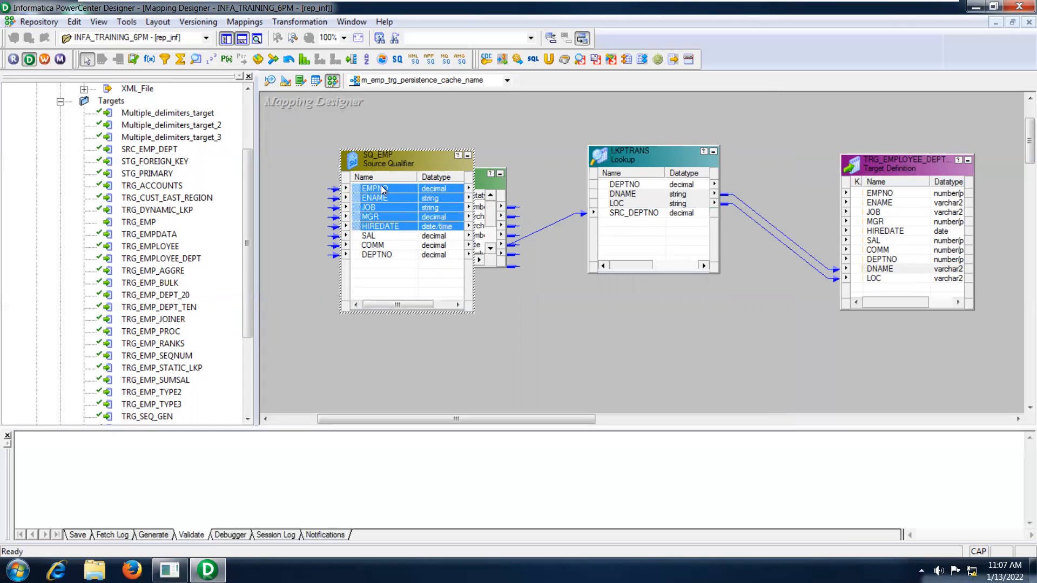
key("shift+Down")
key("shift+Down")
key("shift+Down")
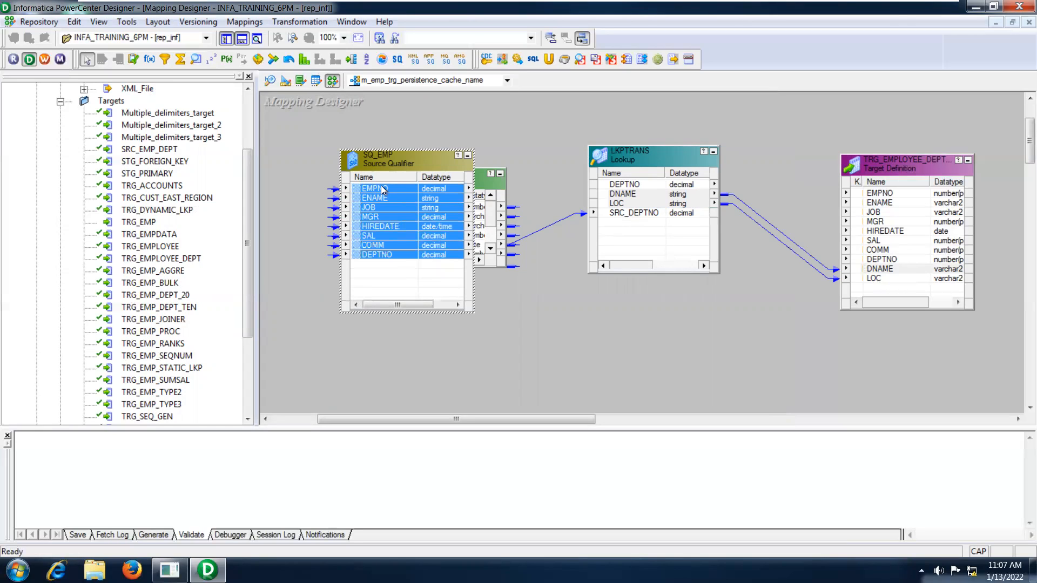
left_click_drag(382, 189, 889, 201)
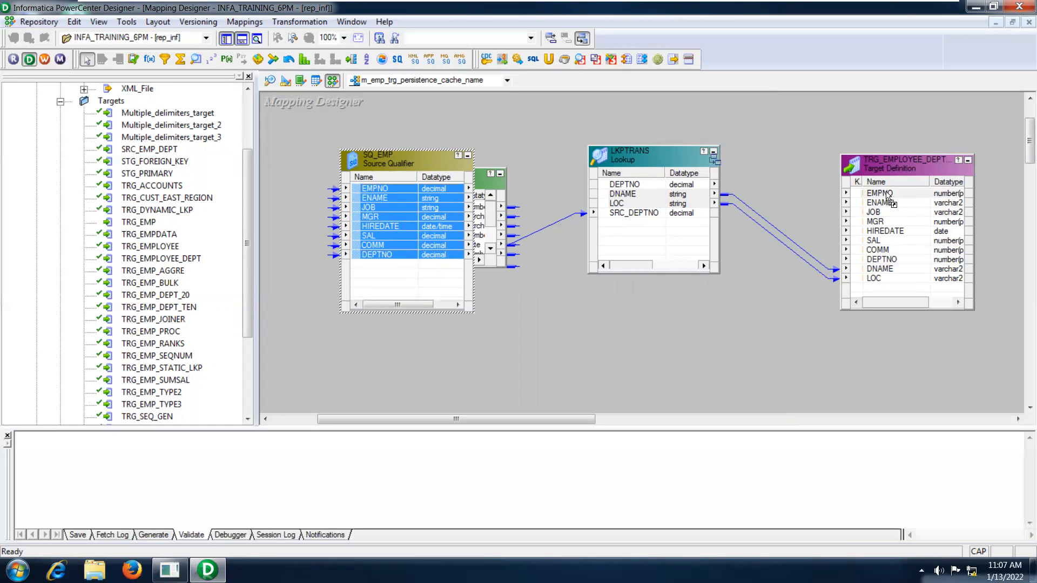
left_click_drag(889, 200, 888, 200)
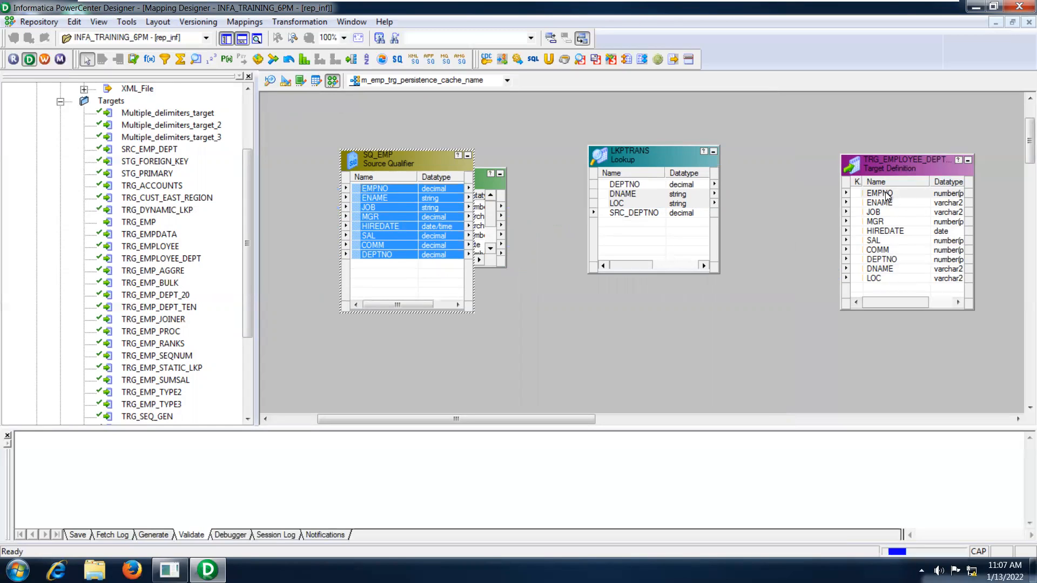
- Arrange all the objects in the mapping workspace and save the mapping
right_click(472, 127)
left_click(502, 204)
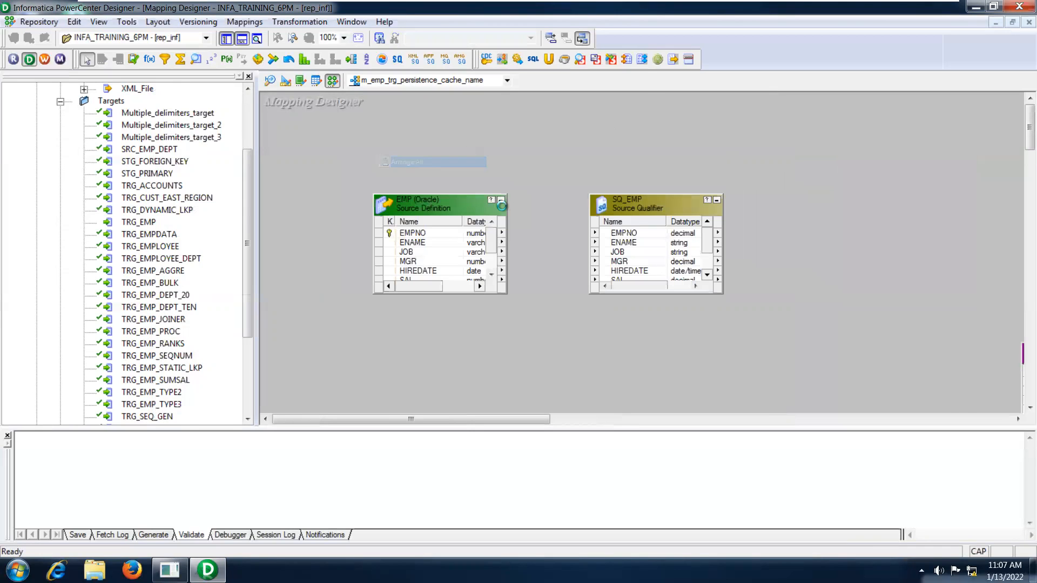
key("ctrl+s")
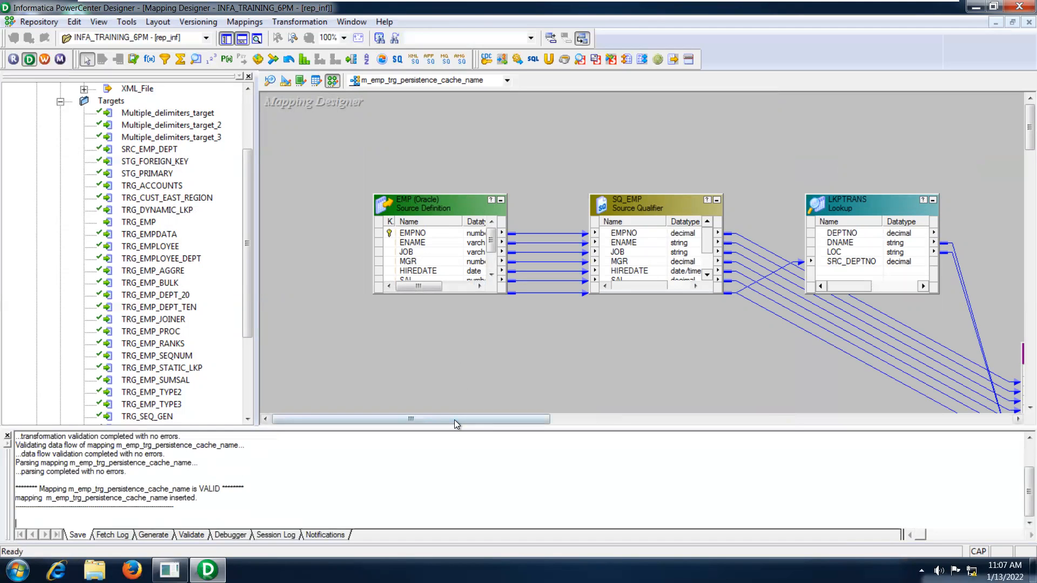
- Move the TRG_EMPLOYEE_DEPT target beside the lookup and copy the mapping's name without changing it
left_click_drag(455, 420, 634, 169)
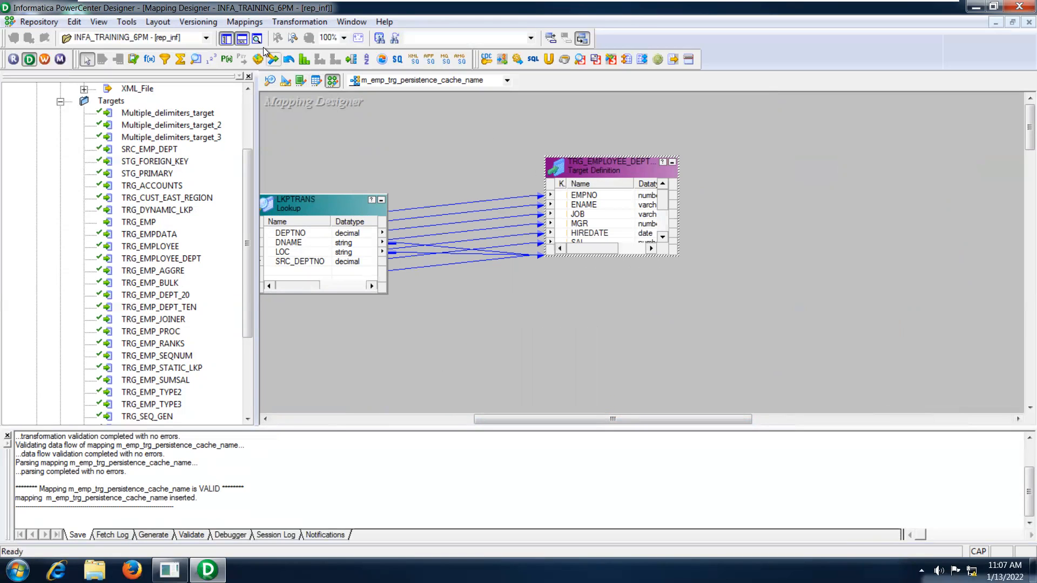
left_click(245, 21)
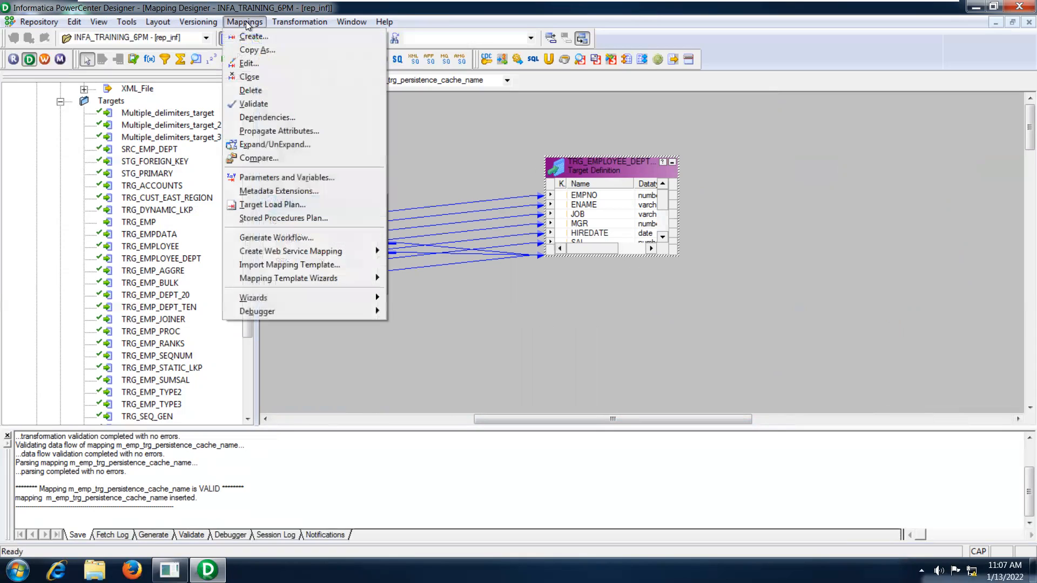
left_click(249, 63)
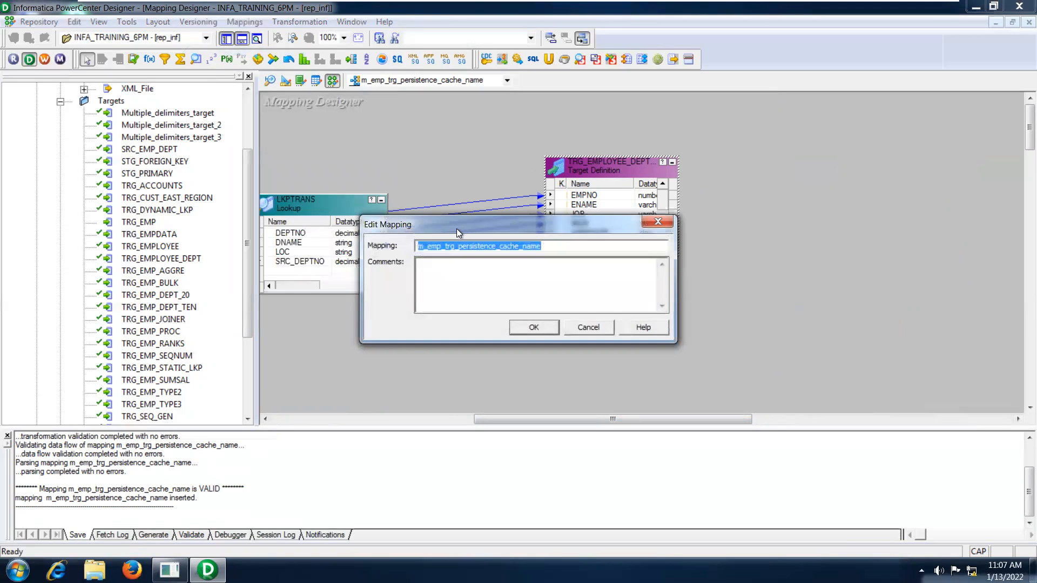
left_click(589, 328)
- Switch to Workflow Manager in a maximized window and clear the Task Developer workspace
left_click(44, 59)
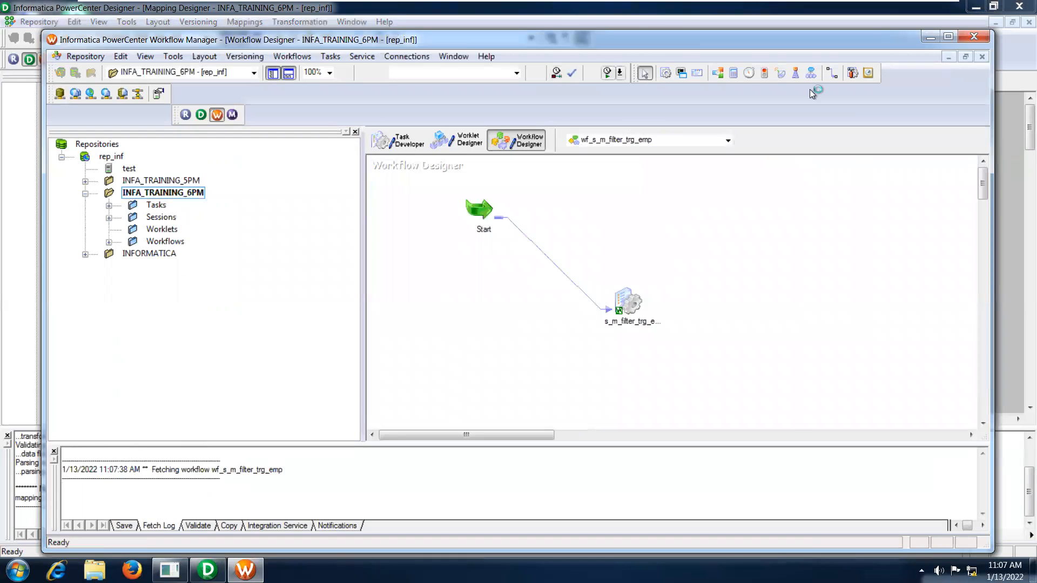
left_click(950, 37)
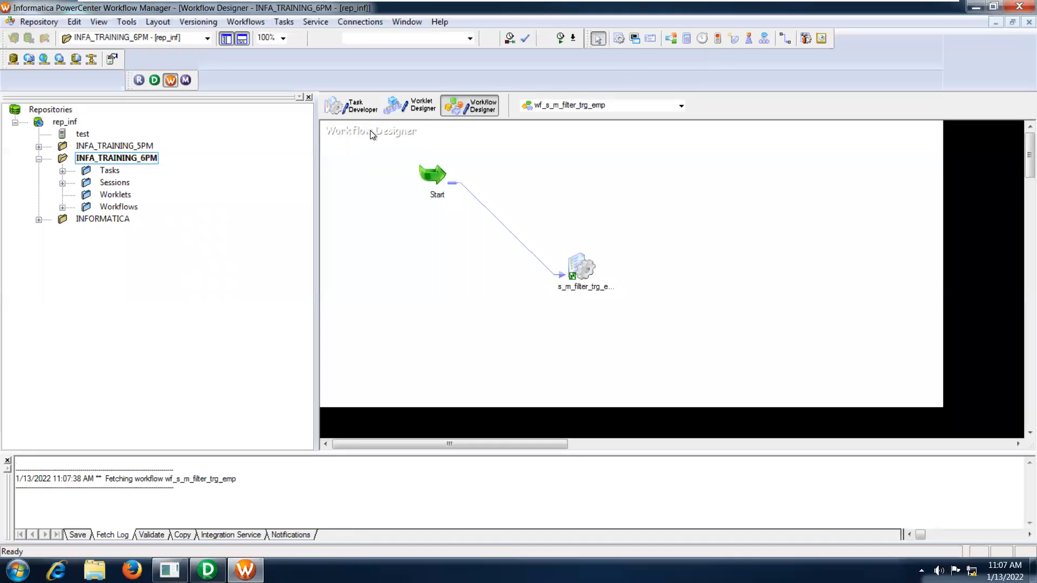
left_click(355, 108)
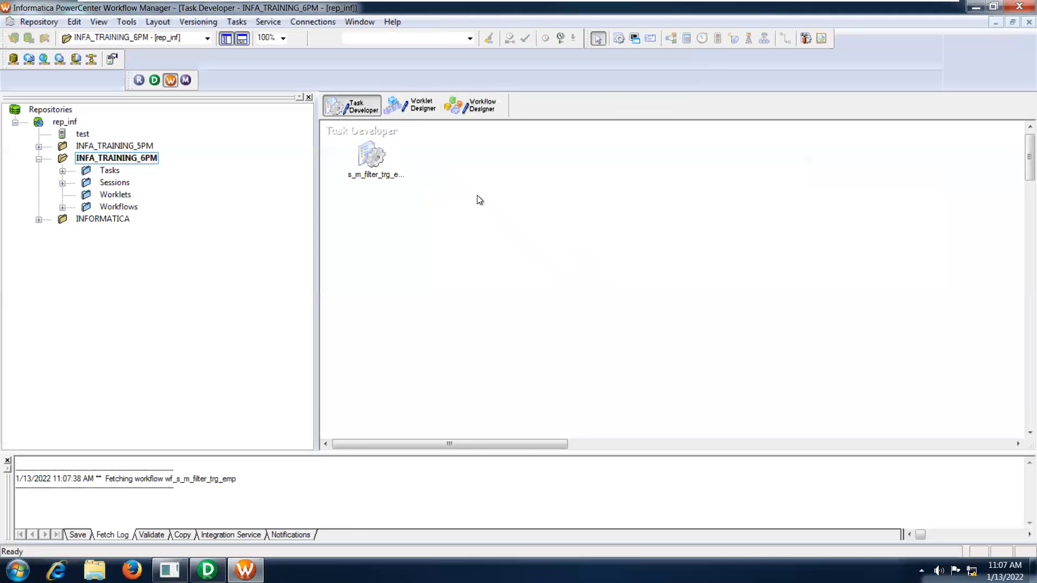
right_click(478, 196)
left_click(494, 219)
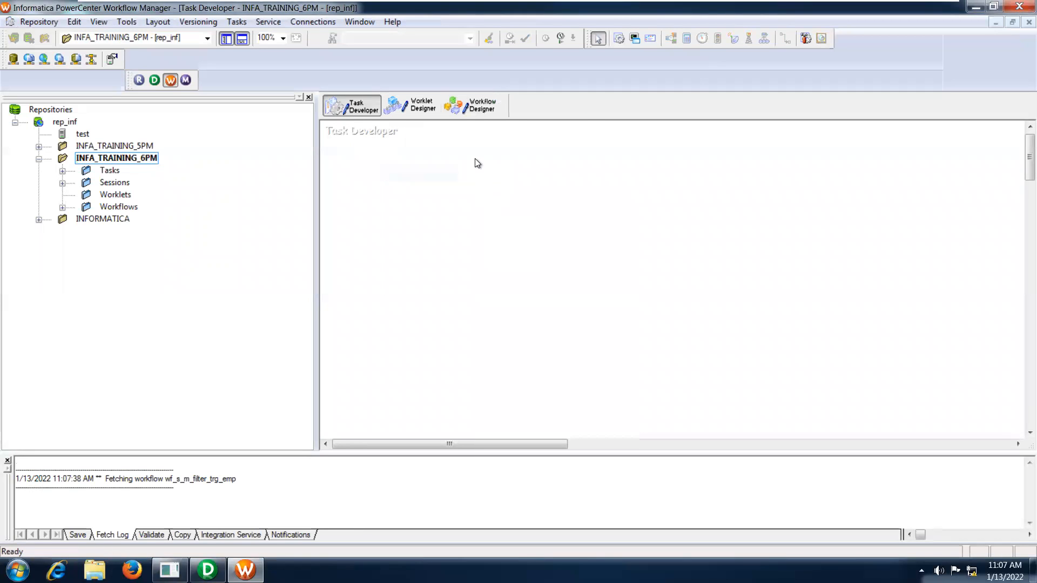
- Create a session task named s_m_emp_trg_persistence_cache_name for the mapping m_emp_trg_persistence_cache_name
left_click(244, 26)
left_click(251, 37)
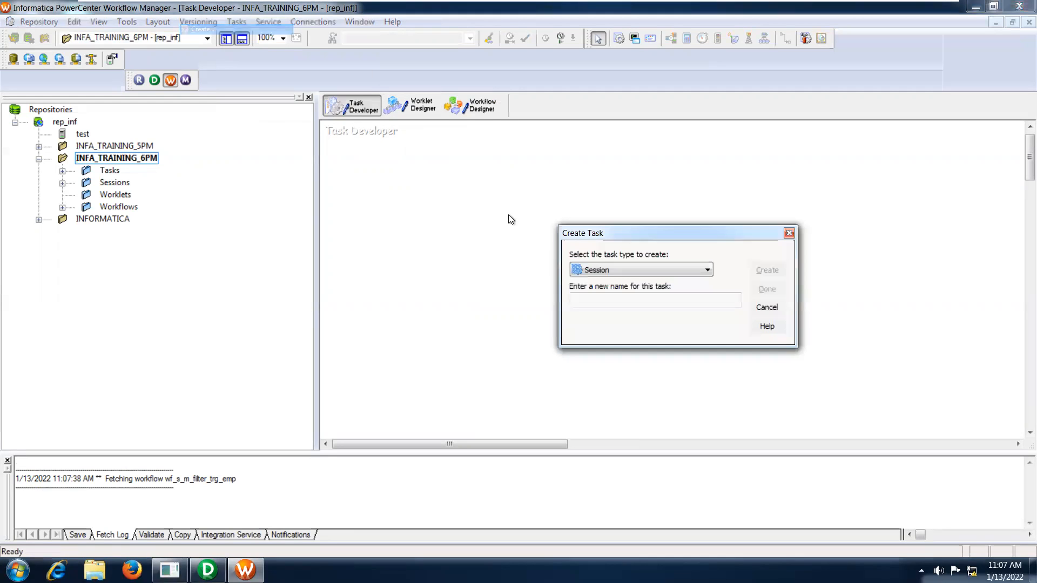
left_click(585, 295)
type("s_m_emp_trg_persistence_cache_name")
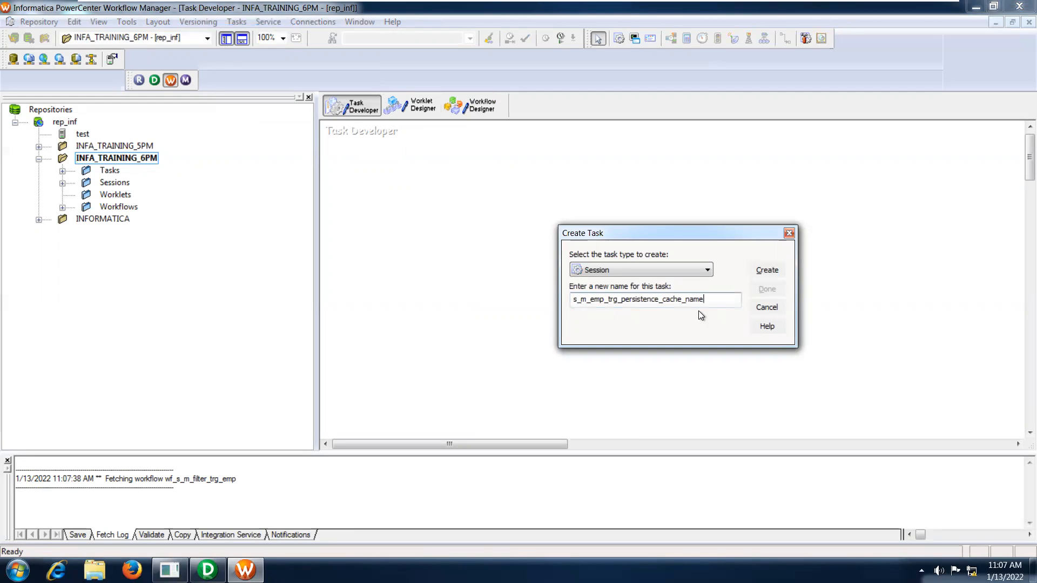
left_click(764, 270)
left_click_drag(764, 260, 762, 294)
left_click(657, 270)
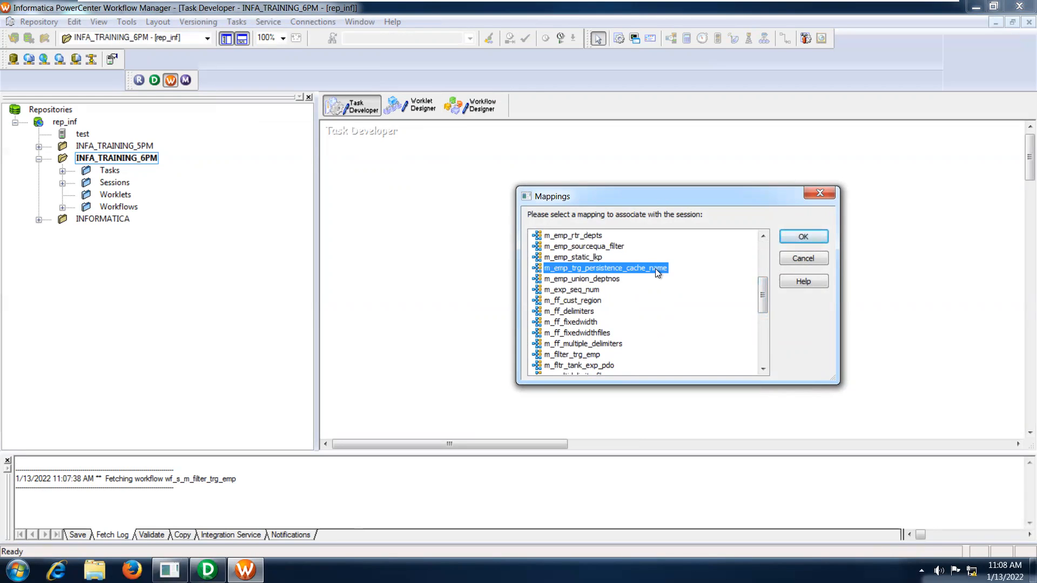
left_click(816, 238)
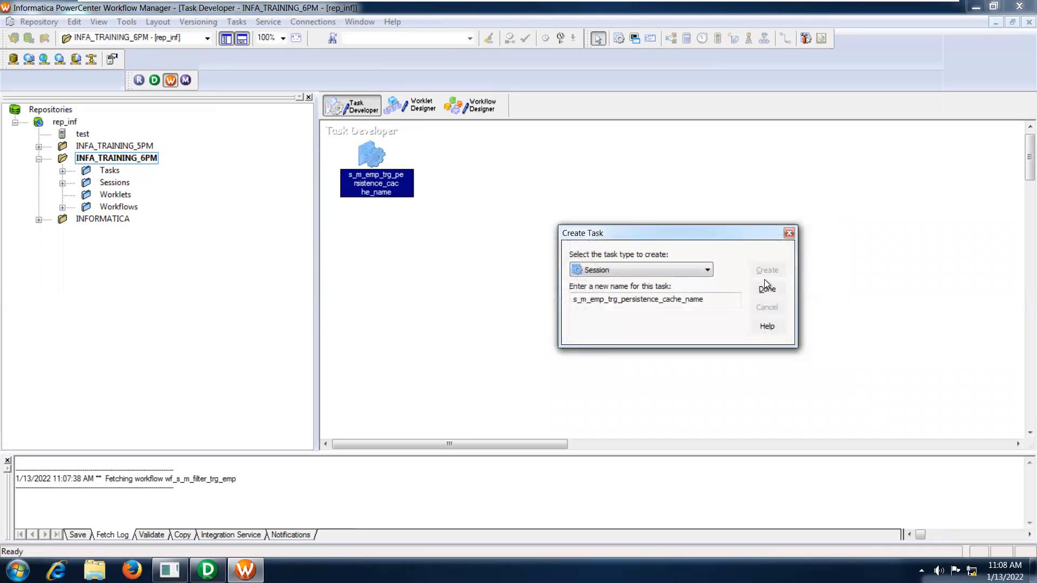
left_click(766, 291)
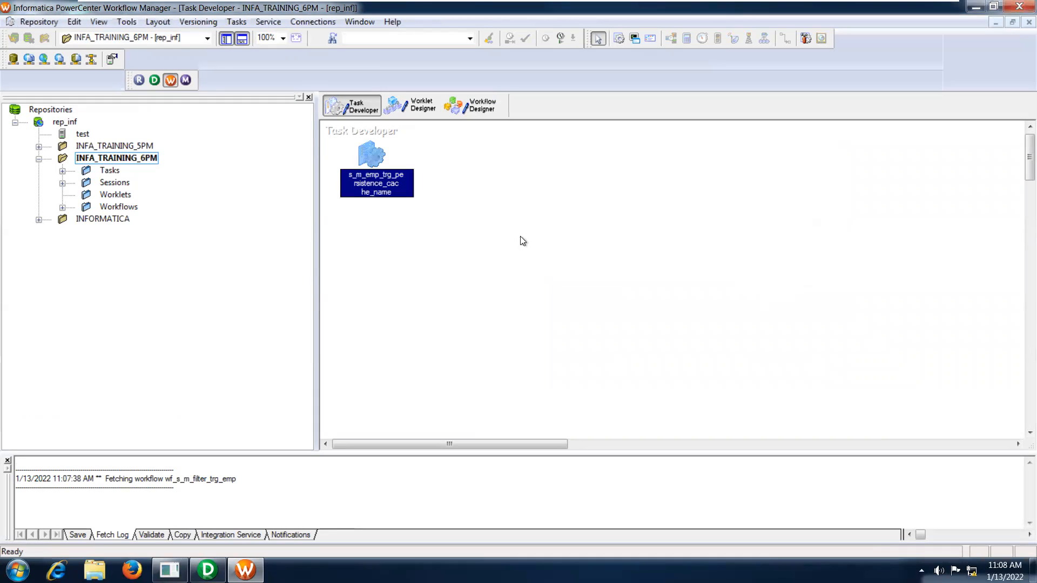
- Open the new session for editing and set the SQ_EMP source's relational connection to Oracle
double_click(373, 157)
left_click(713, 106)
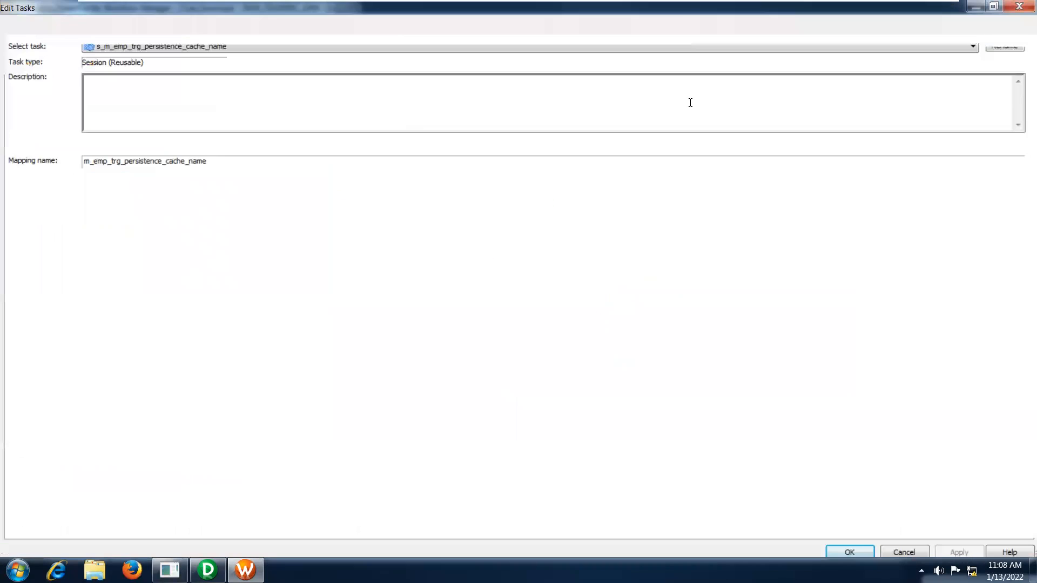
left_click(162, 30)
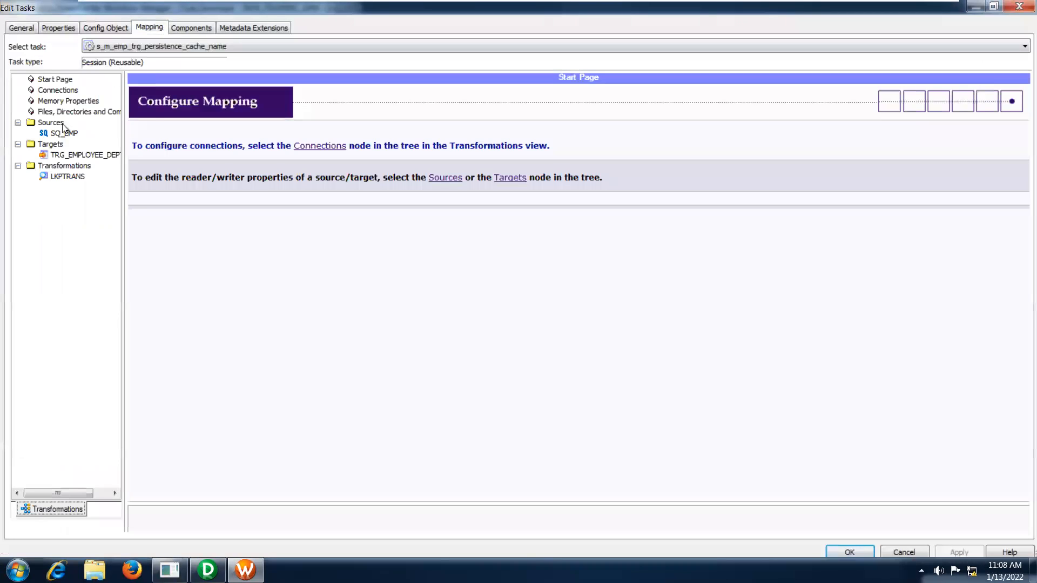
left_click(59, 136)
left_click(58, 136)
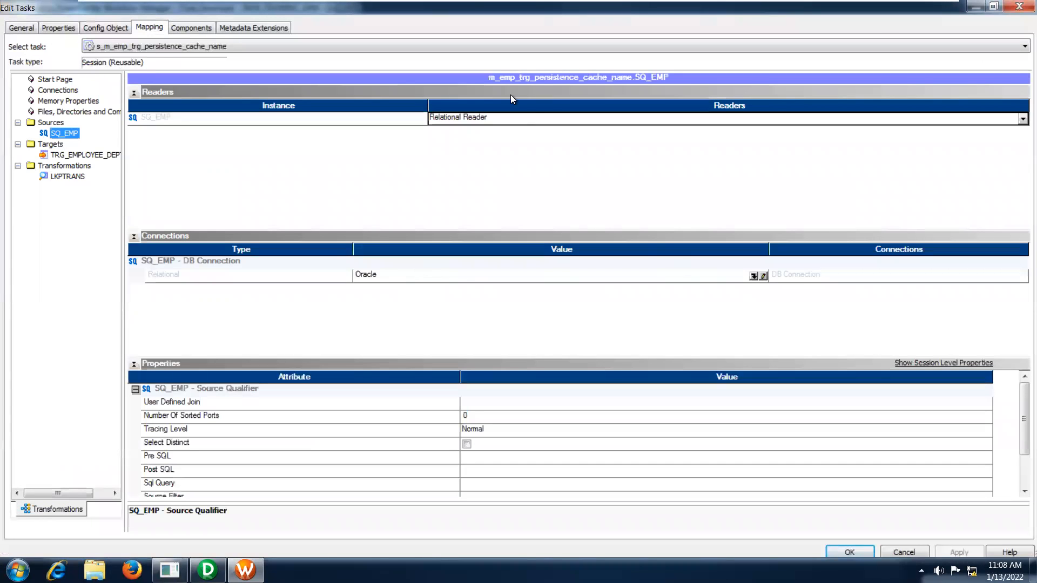
left_click(754, 276)
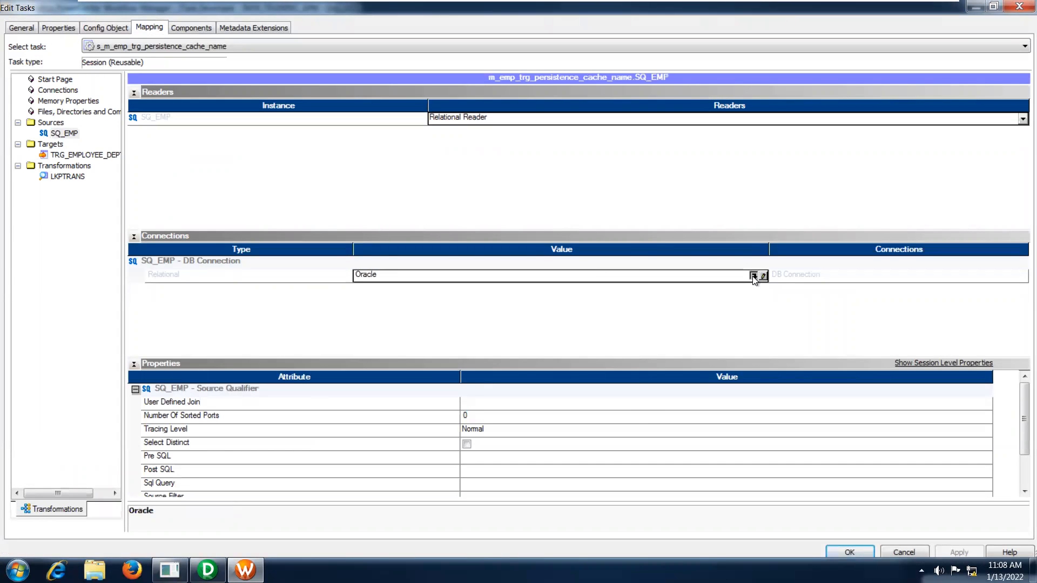
left_click(753, 276)
left_click(500, 234)
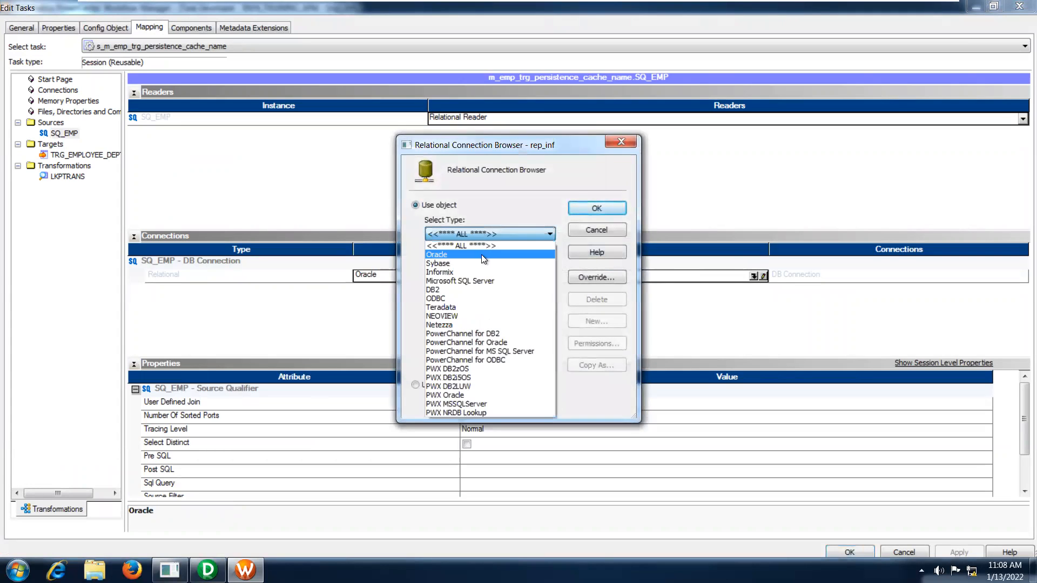
left_click(482, 255)
left_click(597, 208)
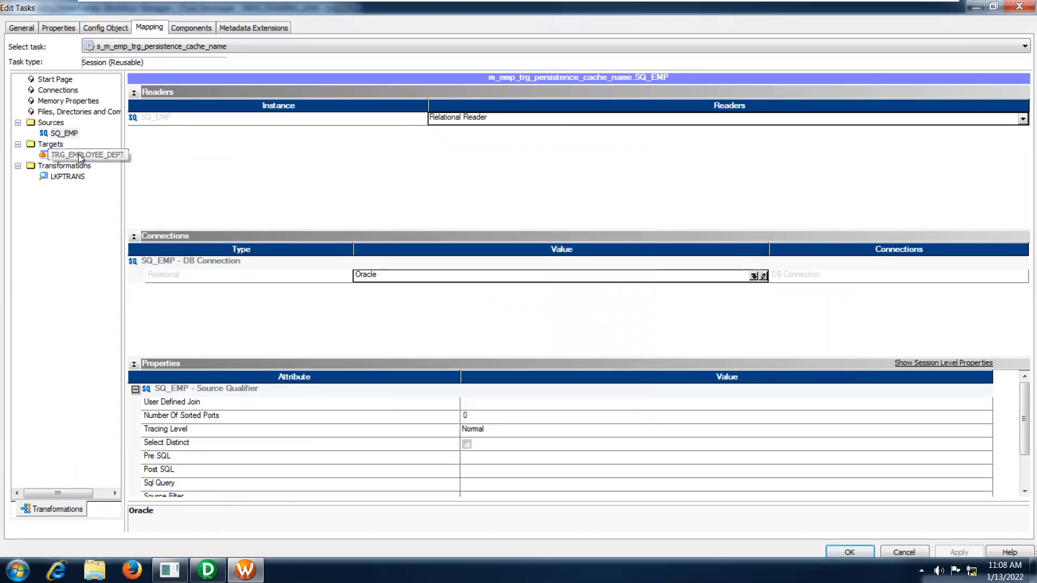
- Set the TRG_EMPLOYEE_DEPT target's relational connection to Oracle and its target load type to Normal
left_click(79, 155)
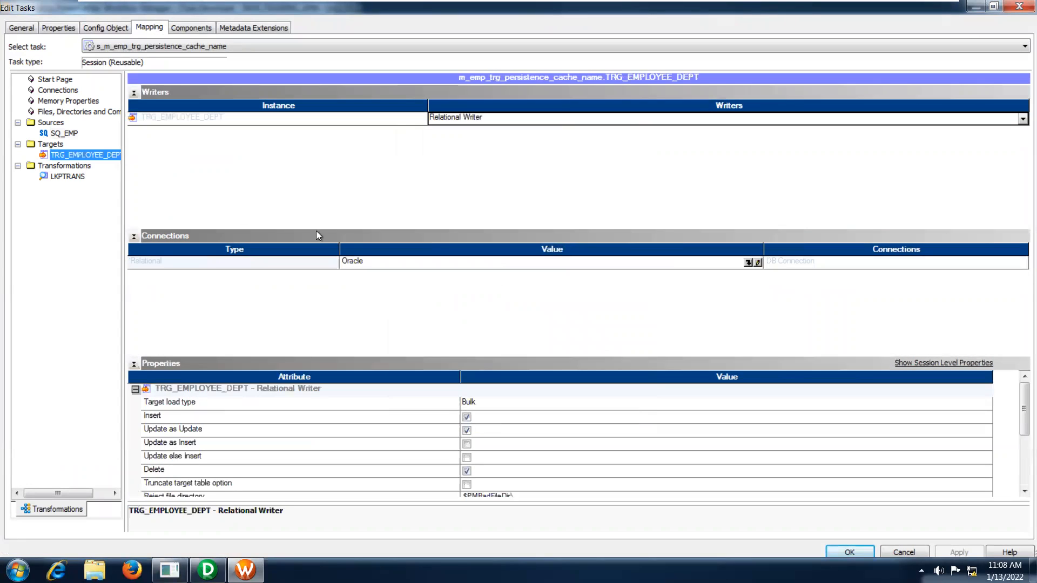
left_click(749, 263)
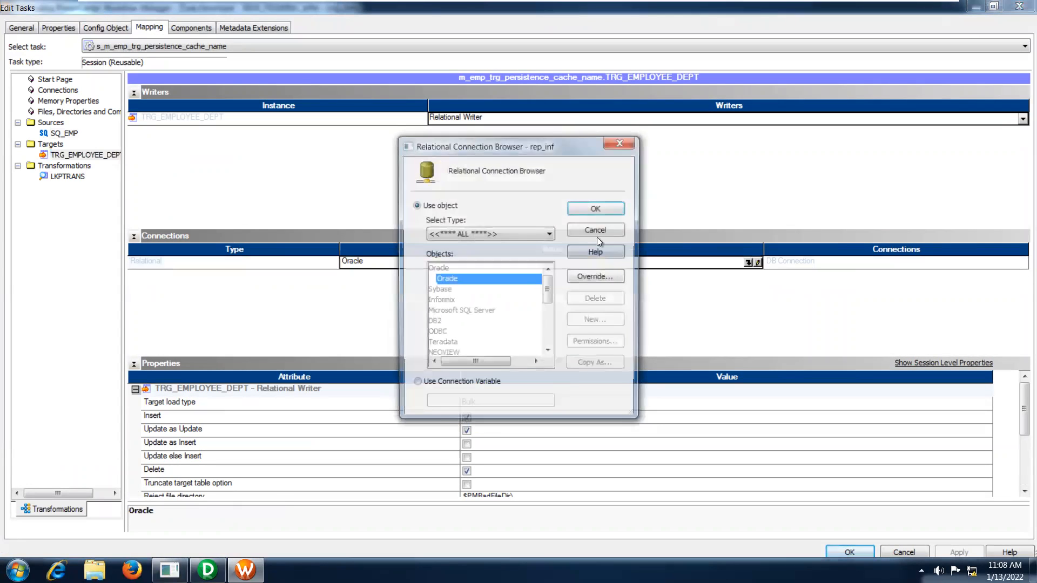
left_click(549, 235)
left_click(517, 252)
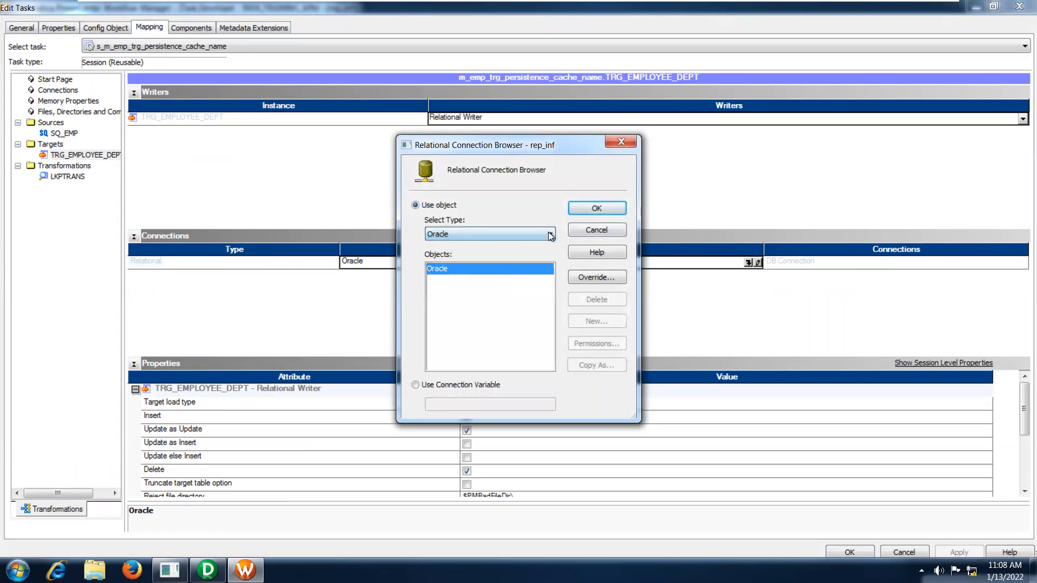
left_click(587, 211)
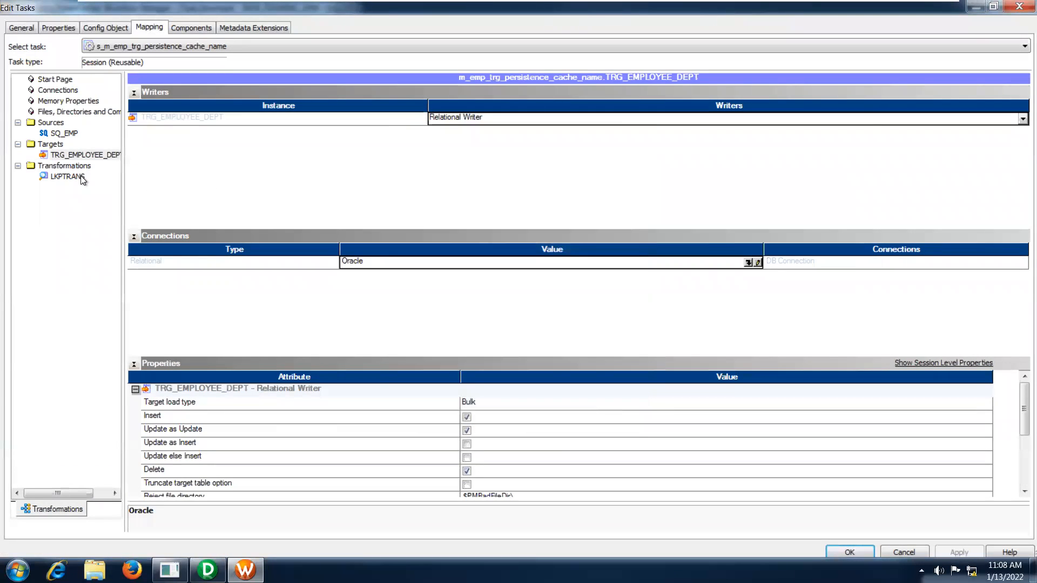
left_click(491, 404)
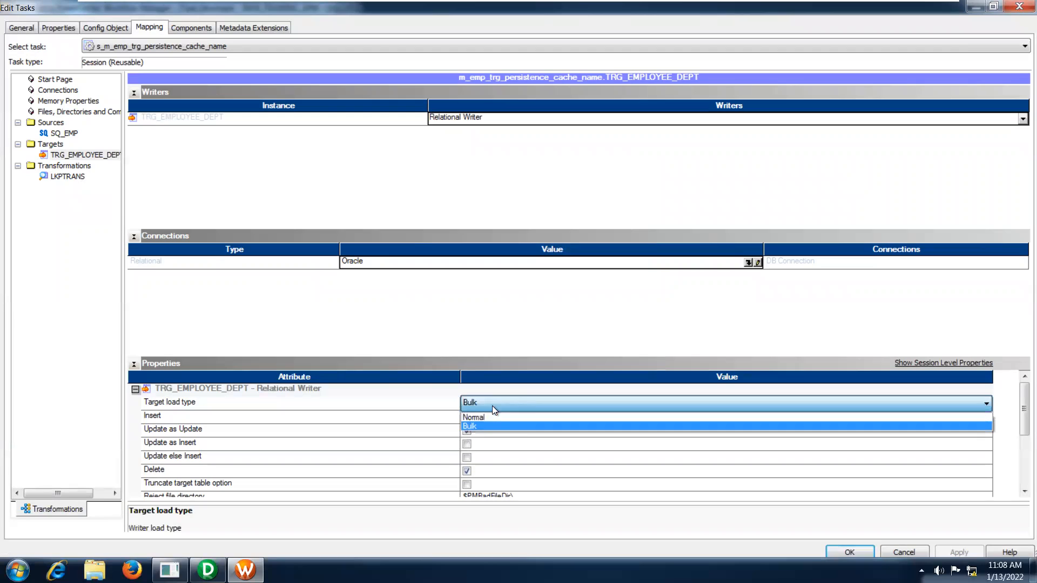
left_click(491, 420)
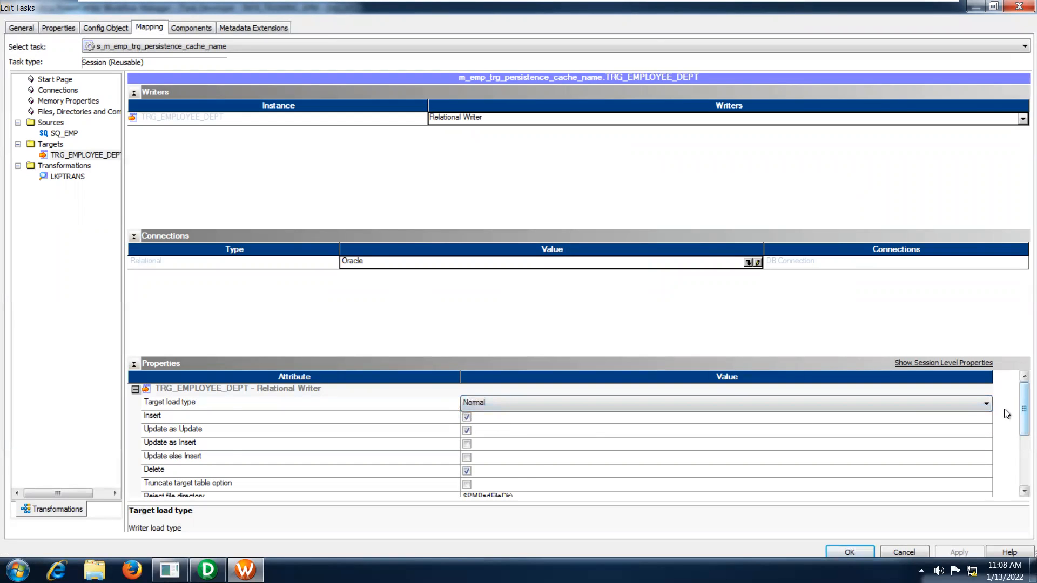
- Enable the truncate target table option for the TRG_EMPLOYEE_DEPT target and apply the session change
scroll(1003, 410, "down", 1)
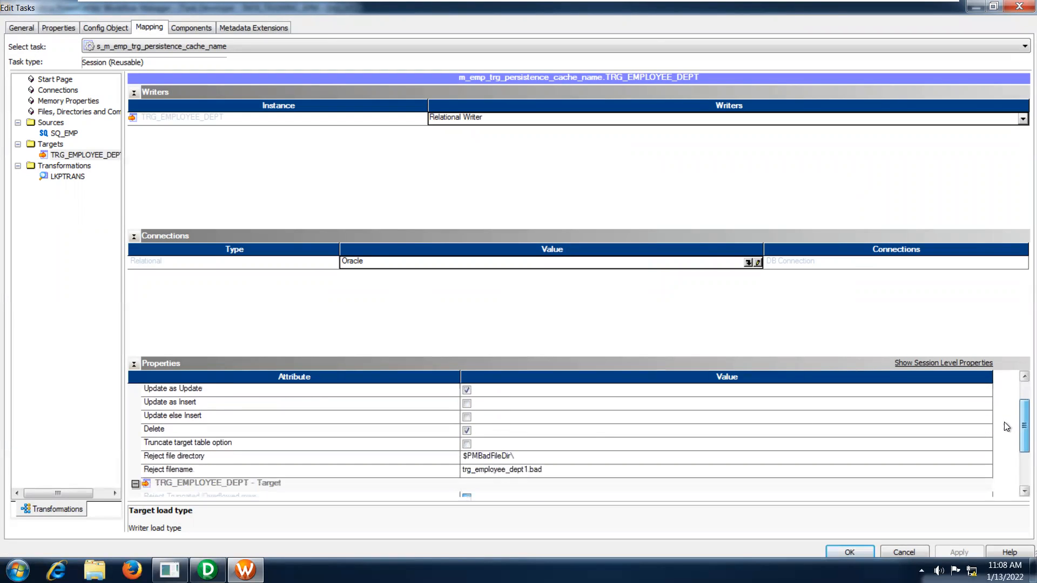
left_click(466, 444)
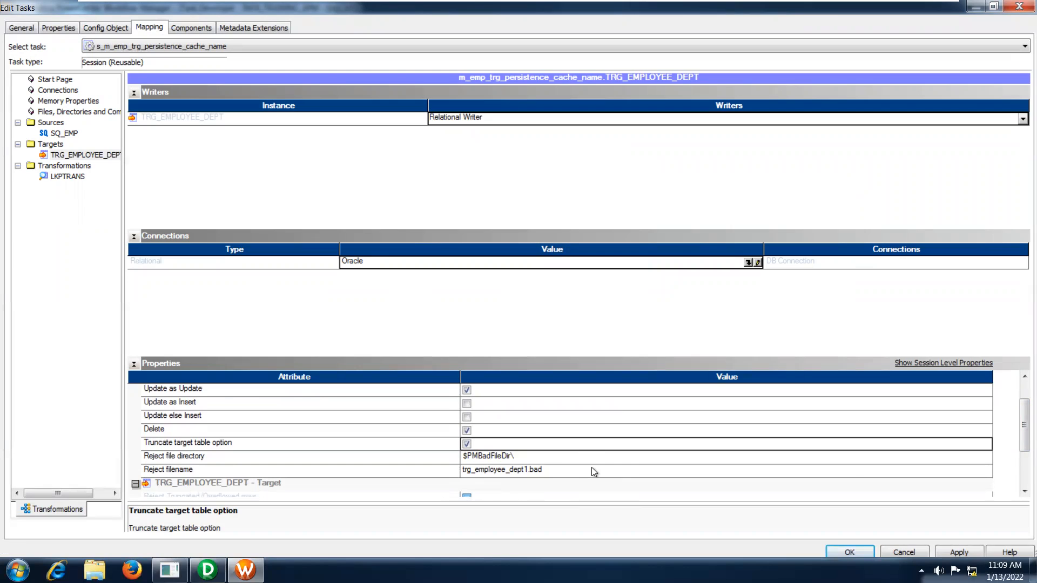
left_click(959, 552)
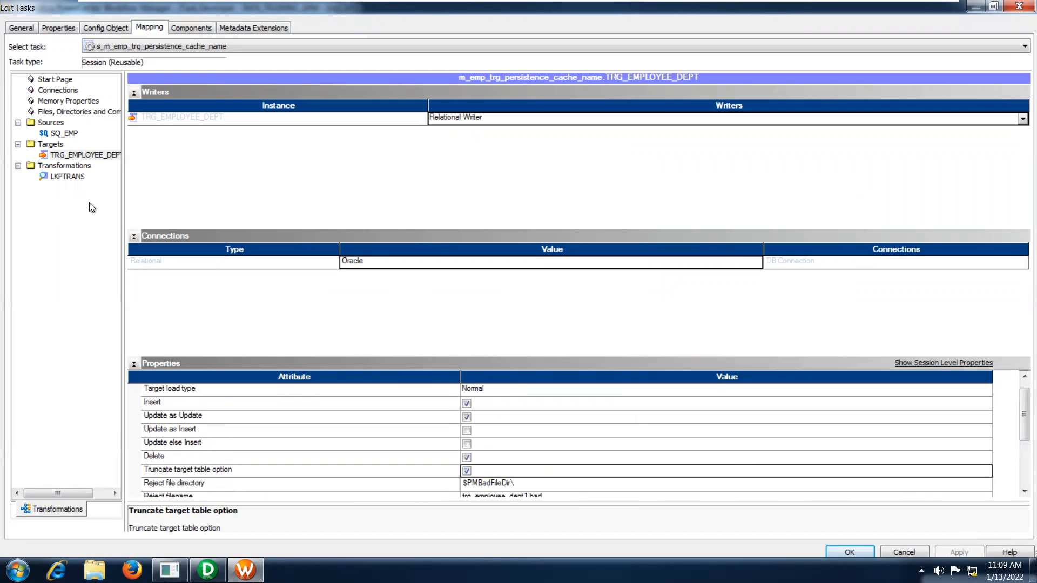
- Set the LKPTRANS lookup's relational connection to the Oracle connection object, with Oracle as the connection type
left_click(70, 178)
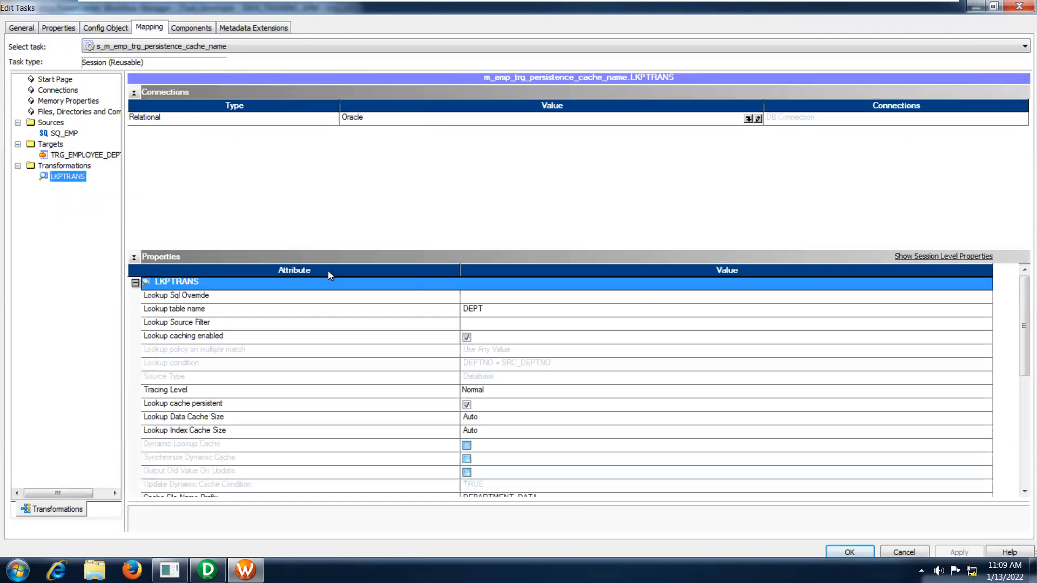
left_click(748, 120)
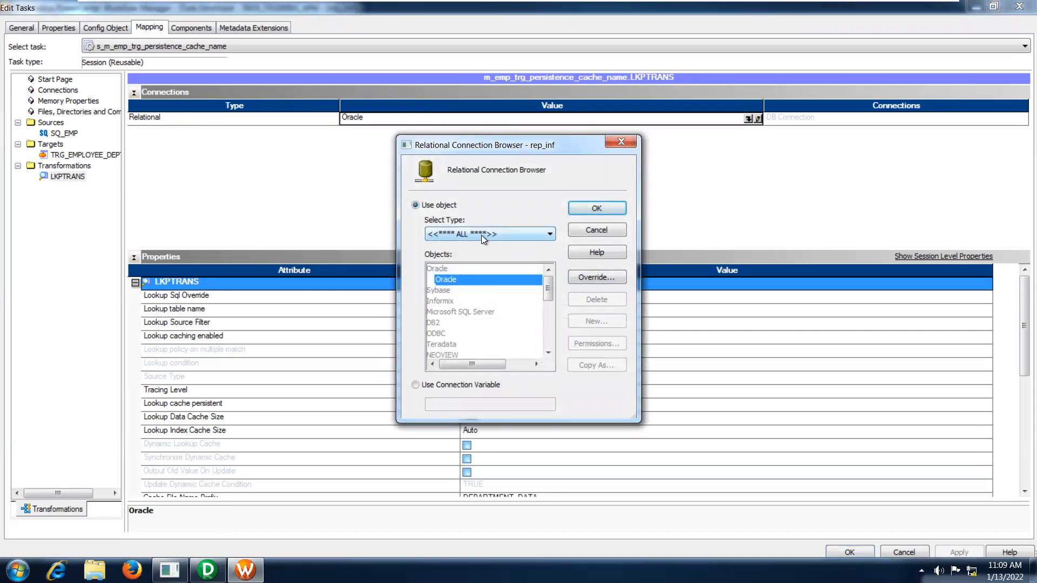
left_click(481, 235)
left_click(473, 251)
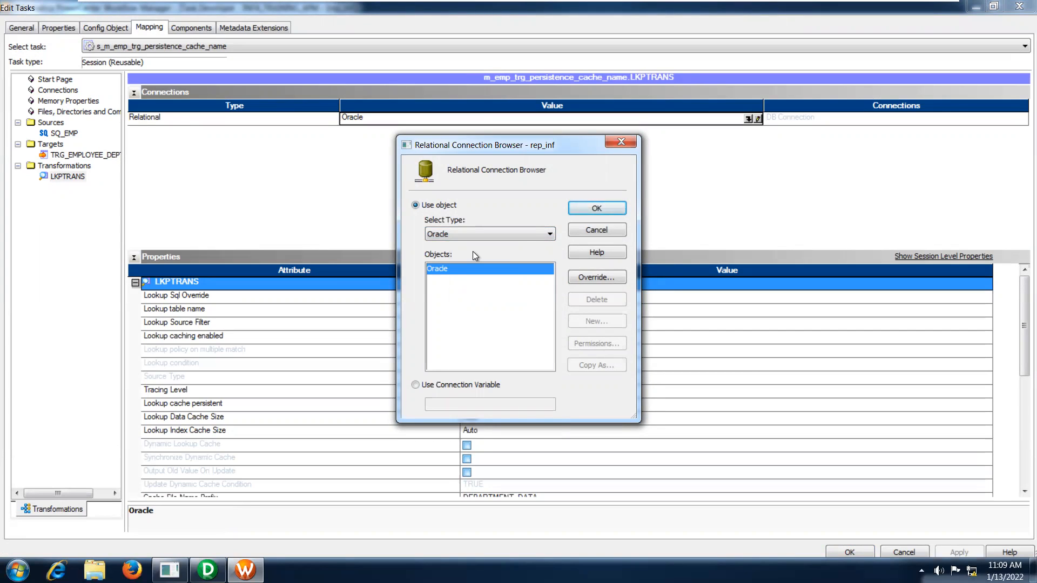
left_click(593, 214)
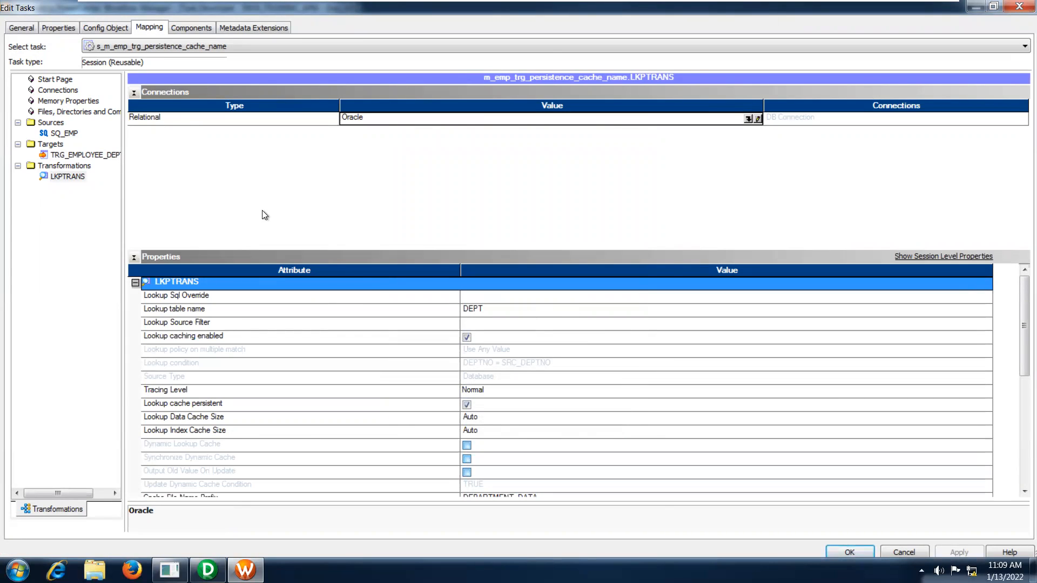
- Recheck the TRG_EMPLOYEE_DEPT target settings, accept the session edits and save them to the repository
left_click(85, 154)
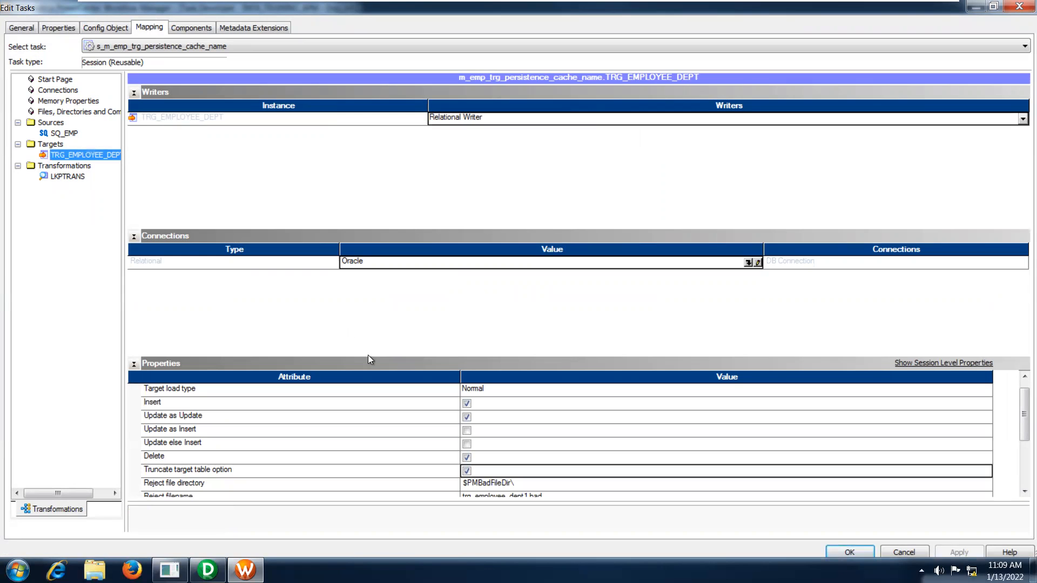
key("Return")
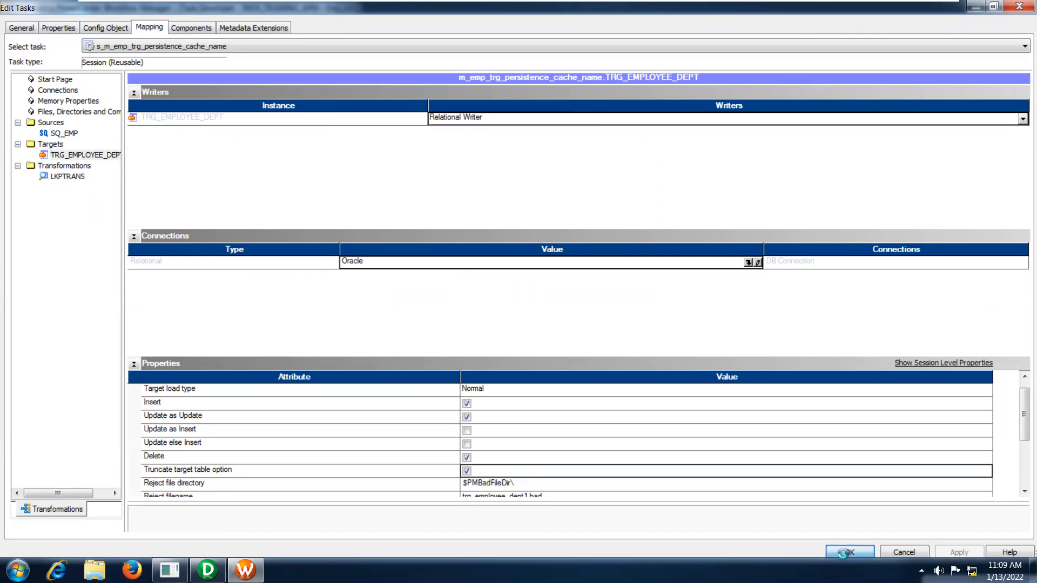
key("ctrl+s")
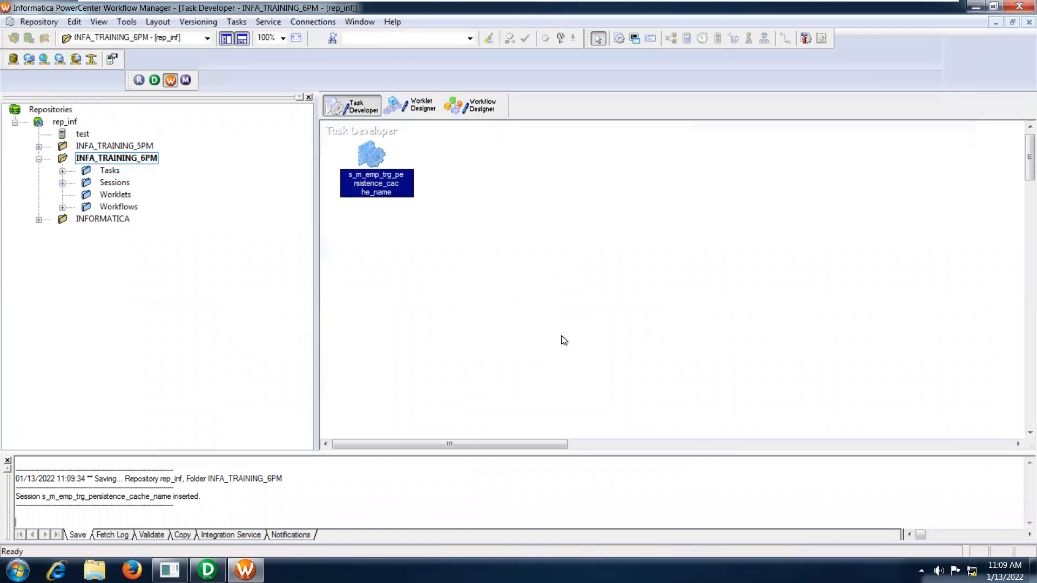
- Create a workflow named wf_s_m_emp_trg_persistence_cache_name in Workflow Designer
left_click(469, 107)
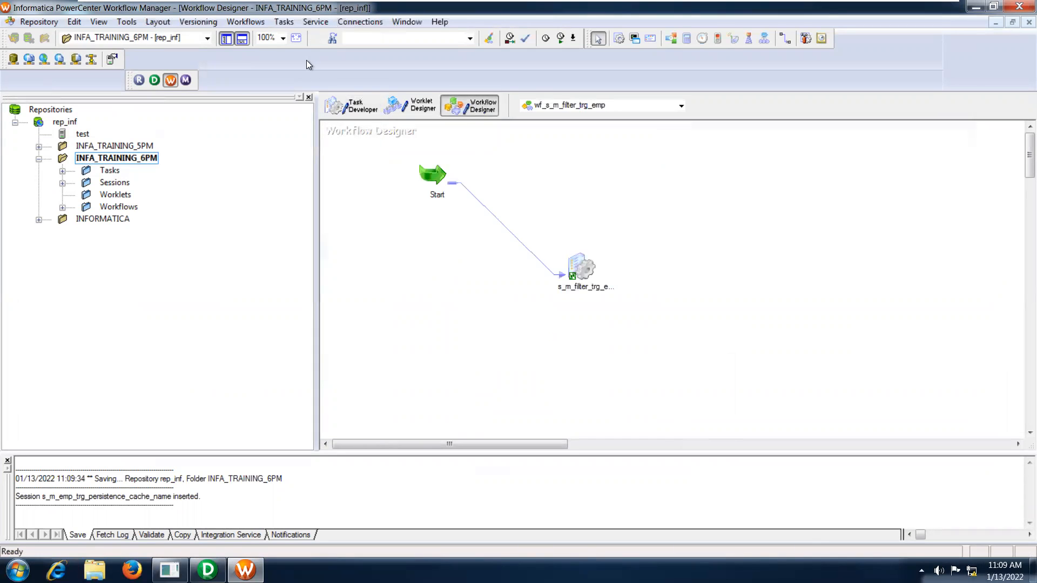
left_click(246, 21)
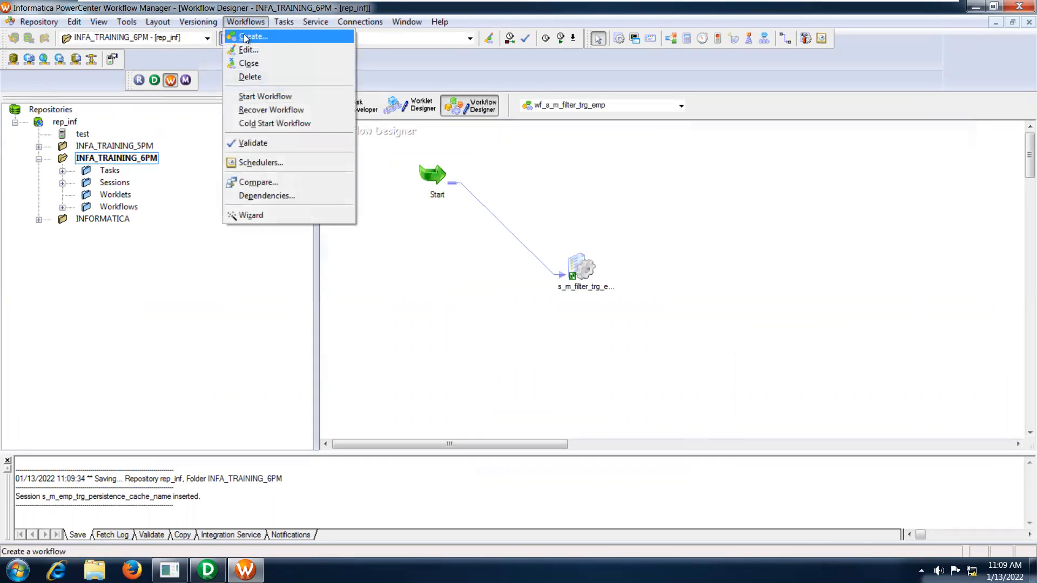
left_click(245, 36)
type("w")
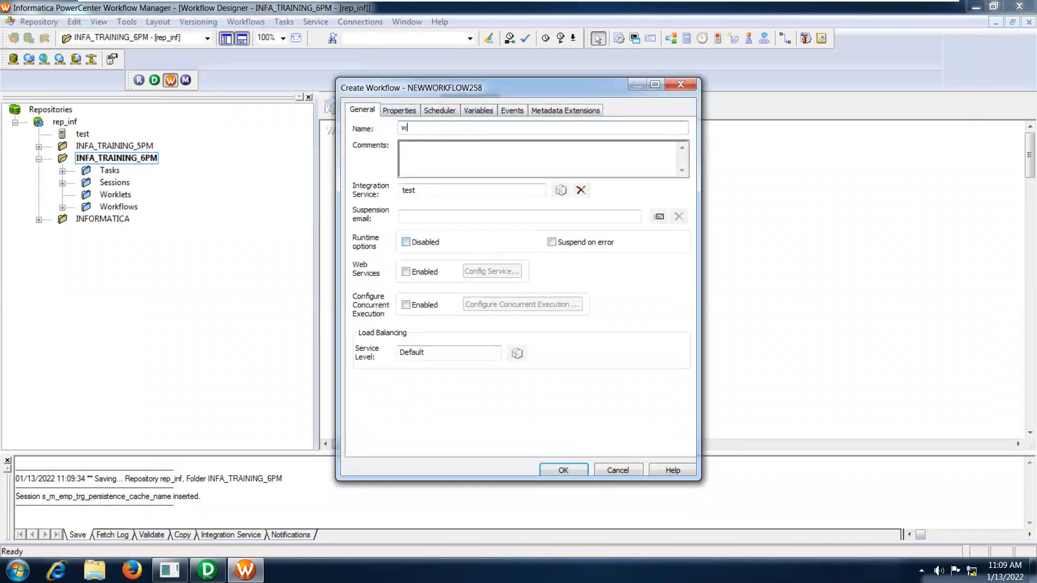
type("f_s_")
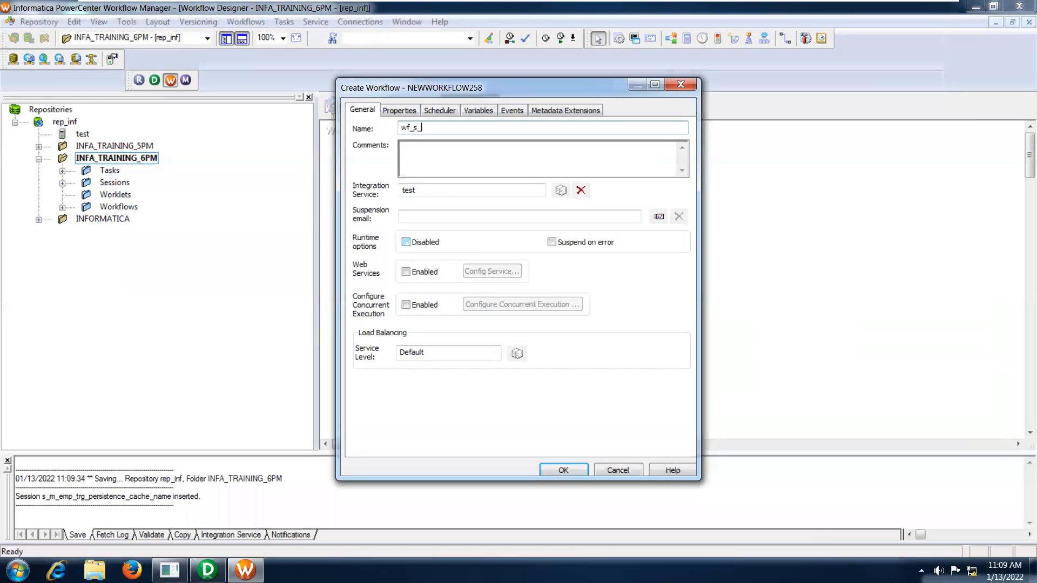
type("m_emp_trg_persistence_cache_name")
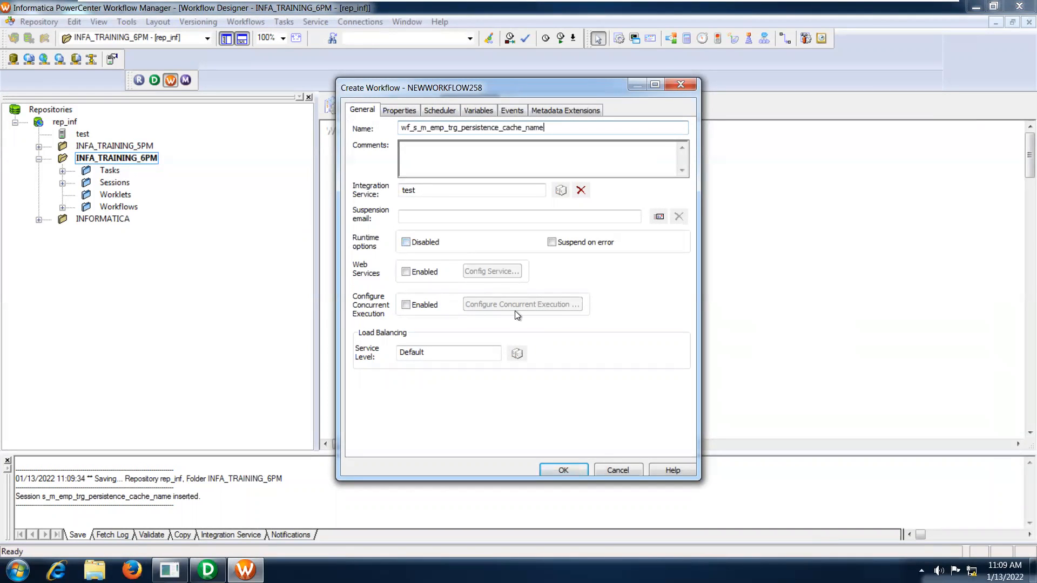
left_click(556, 470)
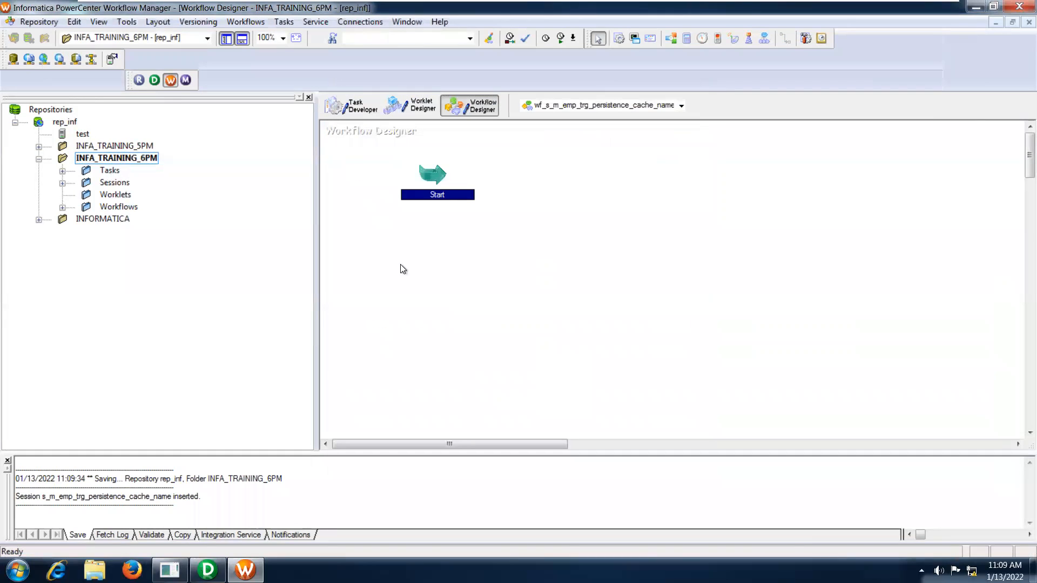
- Add the session s_m_emp_trg_persistence_cache_name to the workflow and link the Start task to it
left_click(62, 183)
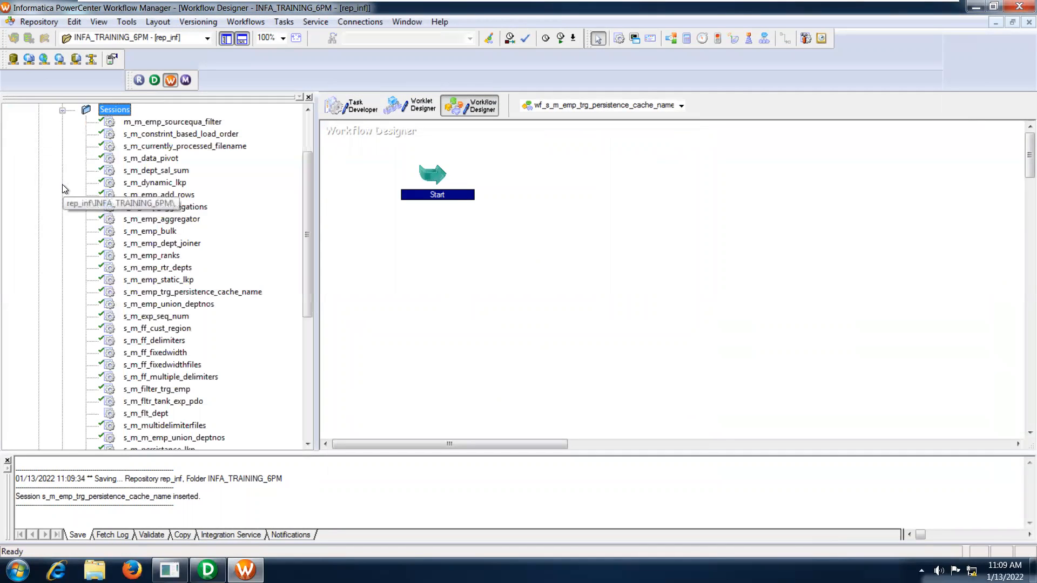
left_click(201, 292)
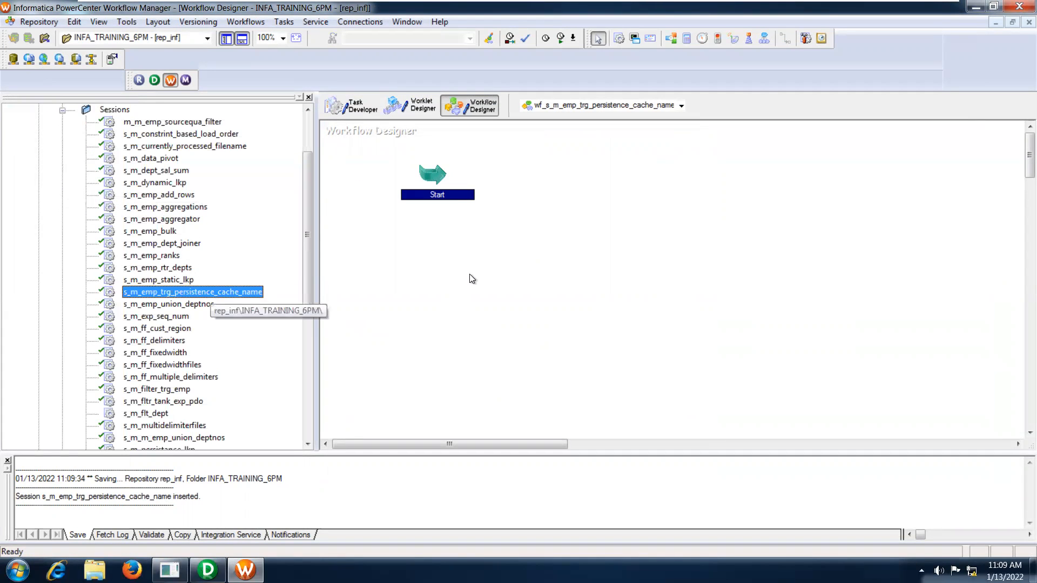
left_click_drag(205, 295, 604, 254)
left_click(786, 39)
left_click_drag(433, 174, 646, 278)
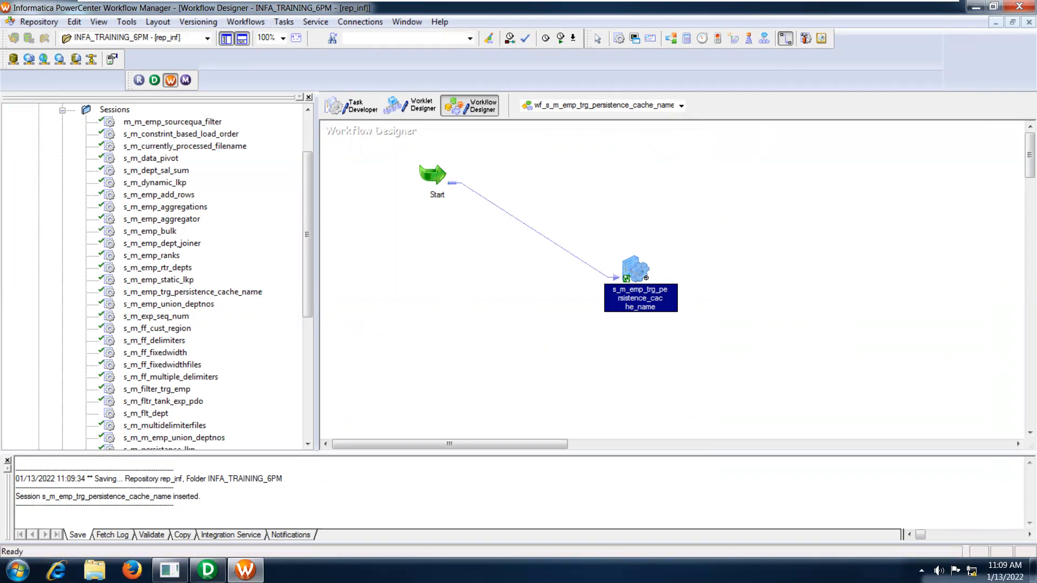
- Save the workflow wf_s_m_emp_trg_persistence_cache_name and start it
key("ctrl+s")
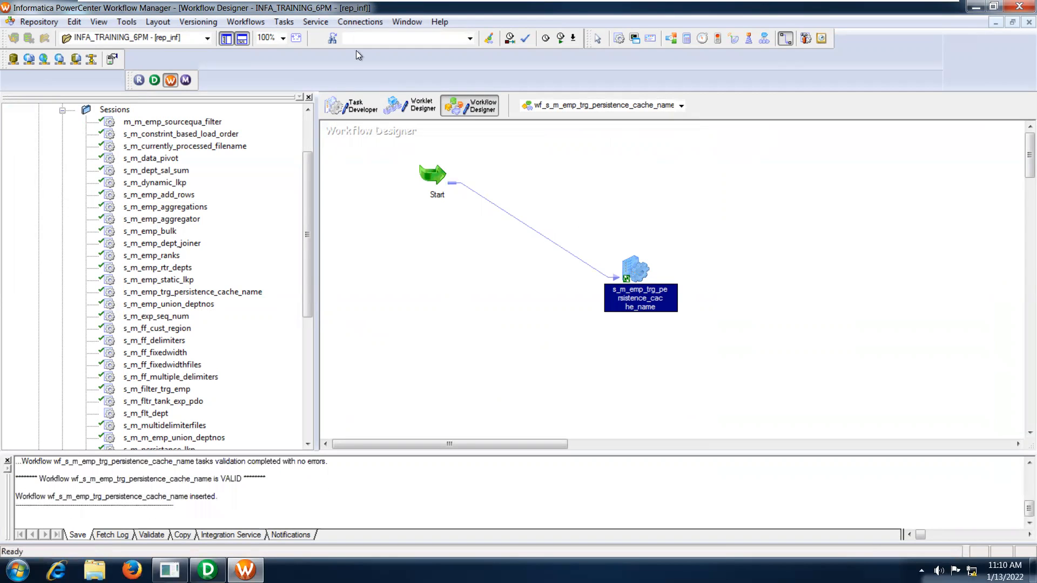
left_click(241, 22)
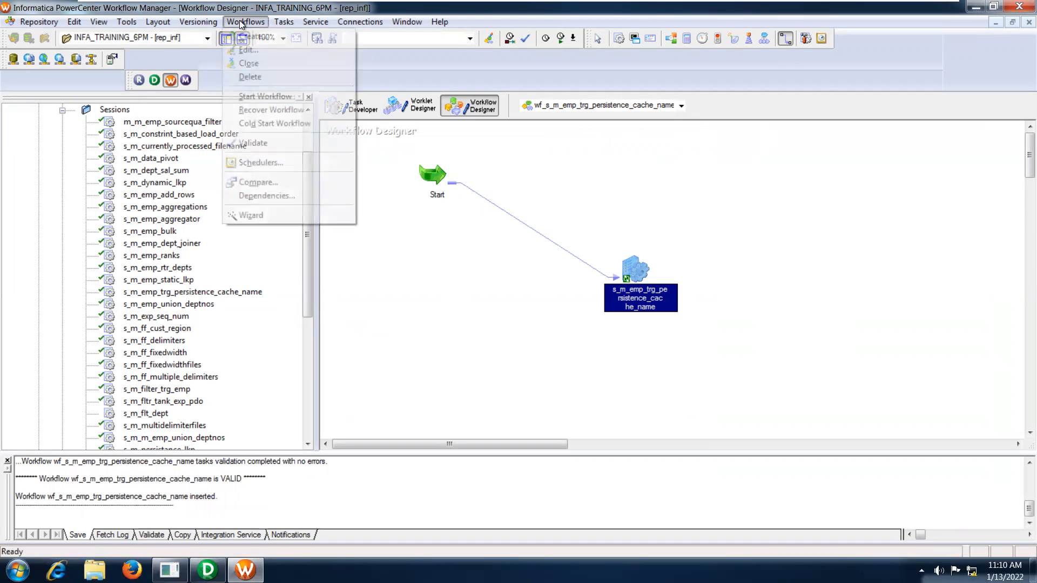
left_click(256, 94)
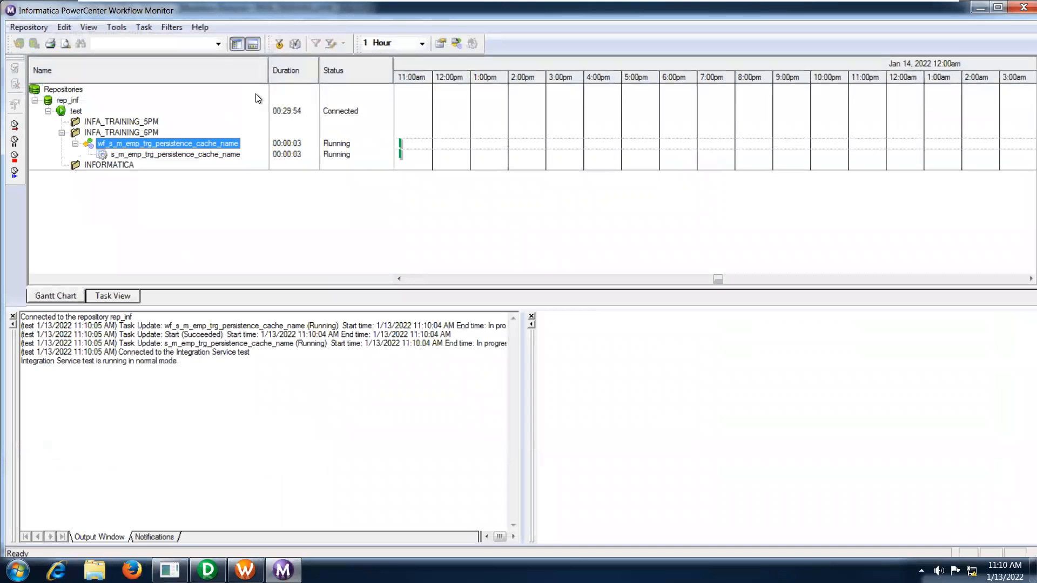
- Get the run properties of the session s_m_emp_trg_persistence_cache_name and show only its source/target statistics, with the output window closed
left_click(202, 157)
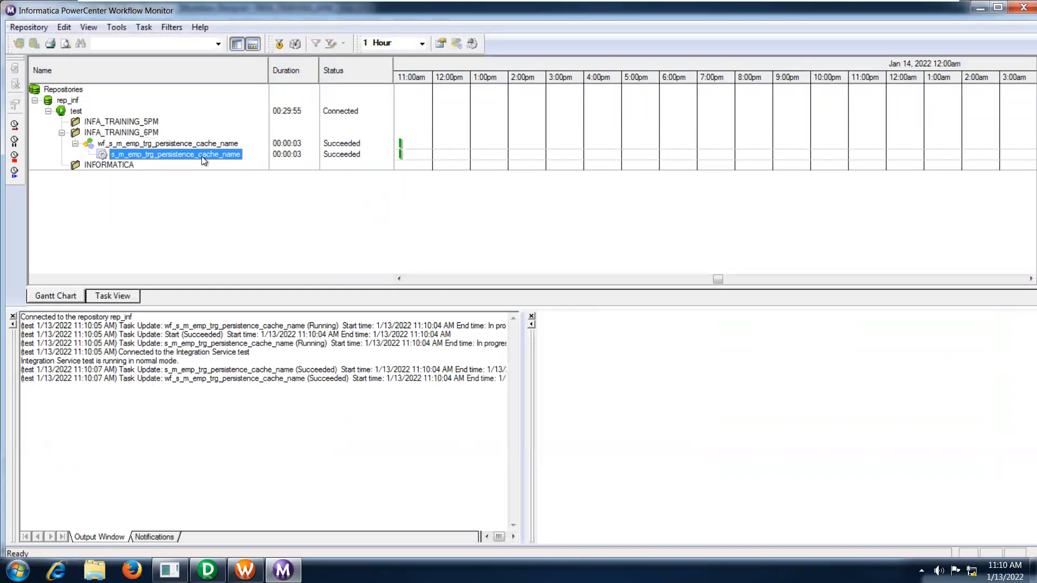
right_click(202, 157)
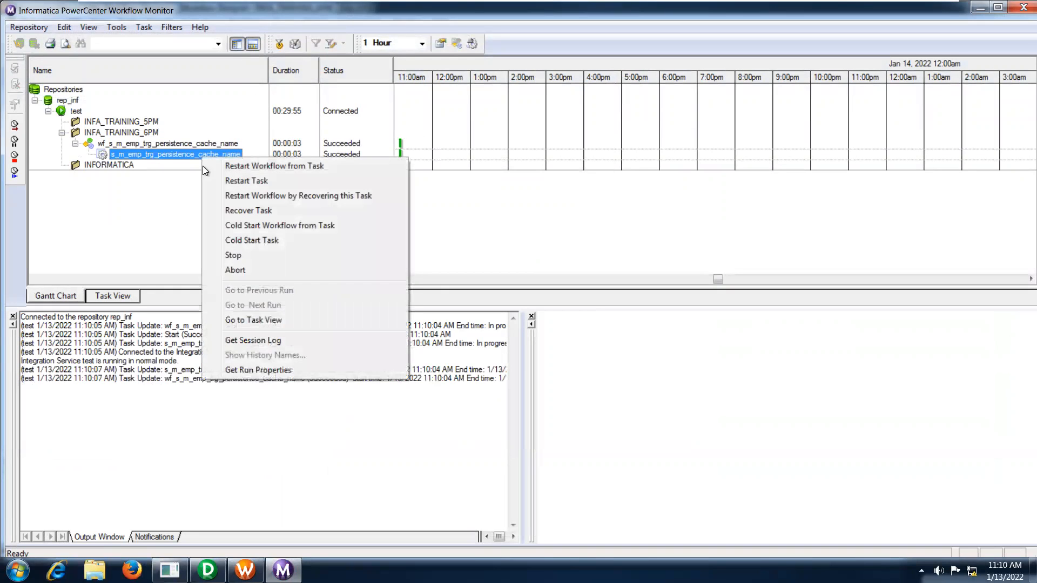
left_click(238, 372)
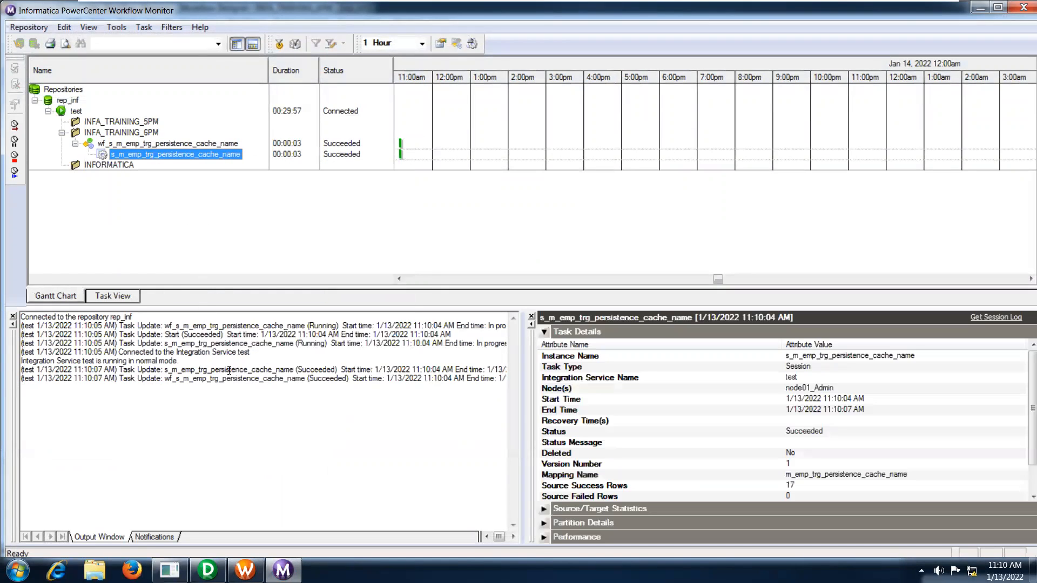
left_click(13, 317)
left_click(26, 332)
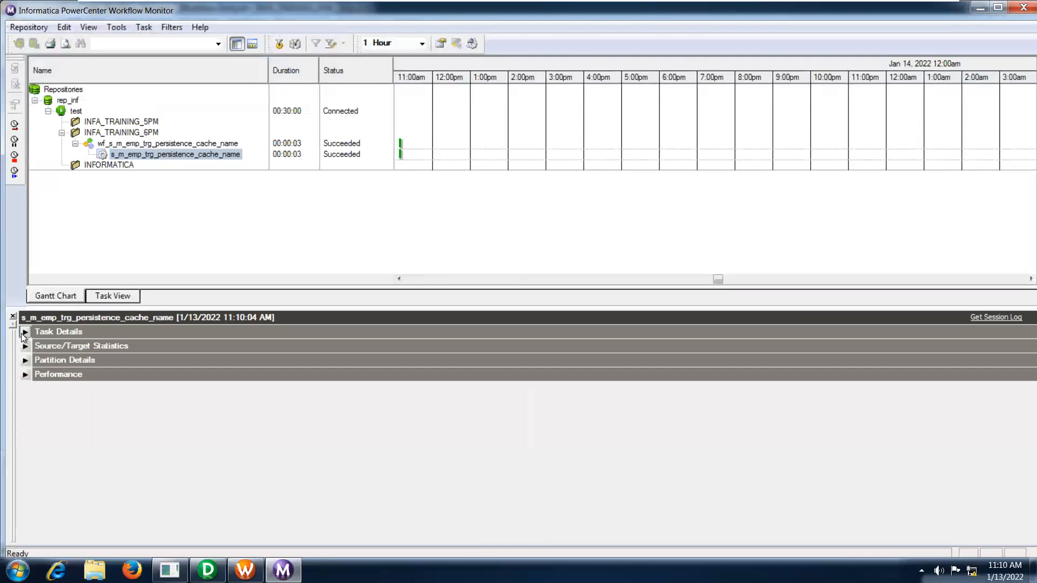
left_click(26, 346)
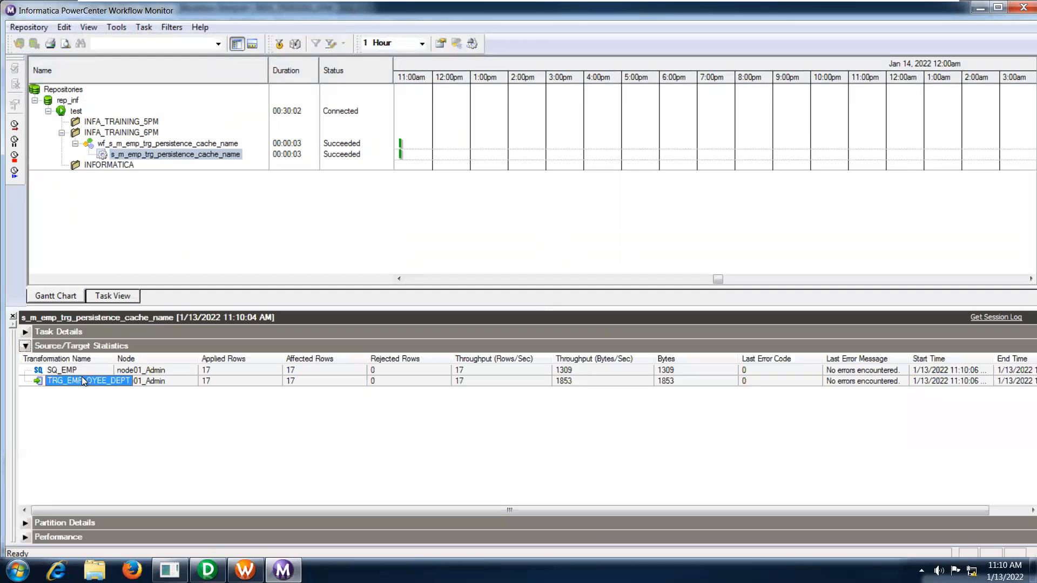
- Widen the Transformation Name column and compare the applied rows of SQ_EMP and TRG_EMPLOYEE_DEPT
left_click(169, 369)
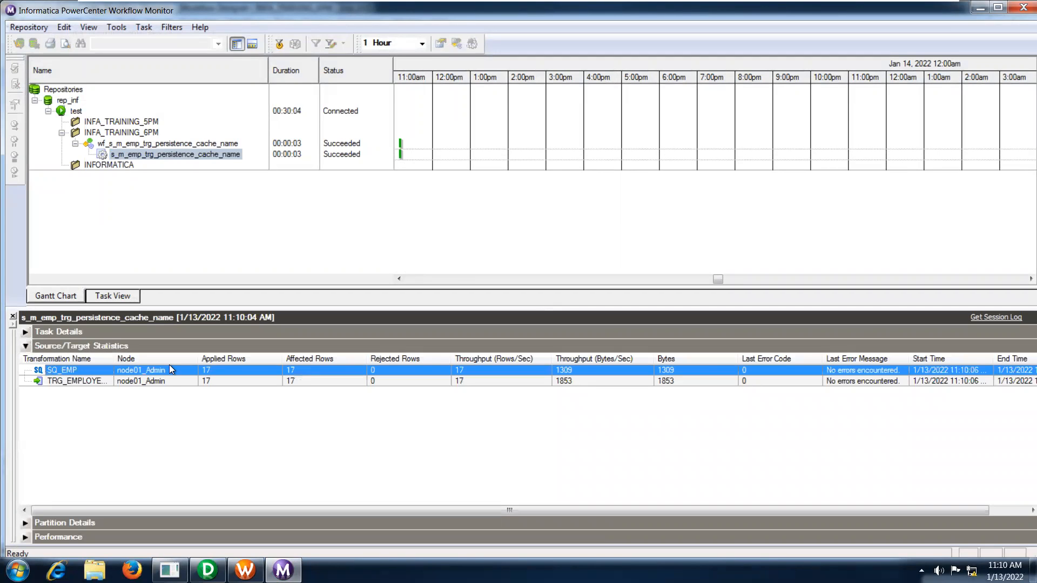
left_click_drag(112, 357, 194, 358)
left_click(322, 381)
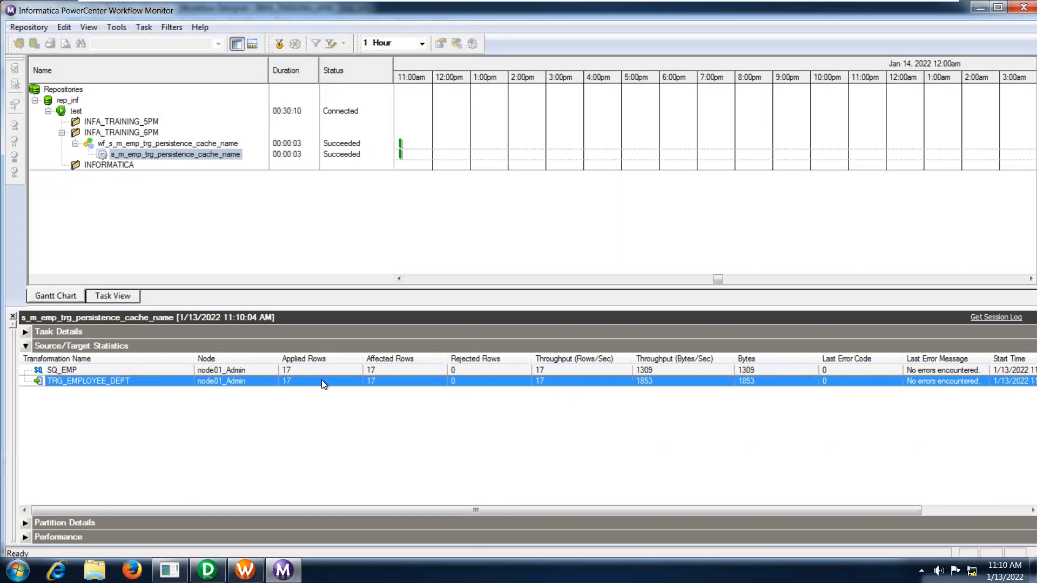
left_click(173, 371)
left_click(172, 382)
- Switch to SQL Plus, query all rows of the TRG_EMPLOYEE_DEPT table and maximize the window to inspect them
left_click(170, 570)
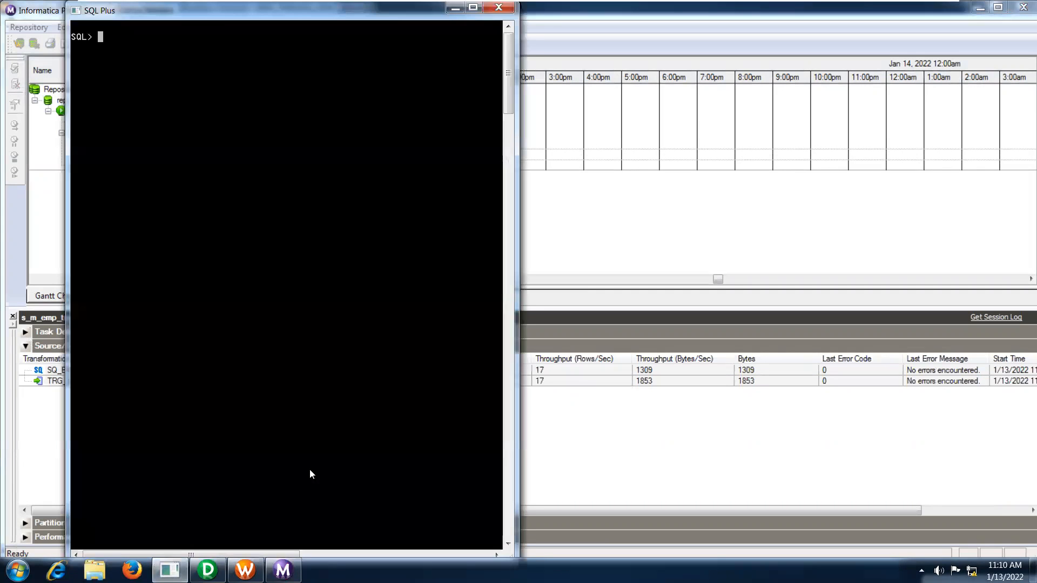
key("Caps_Lock")
type("SELECT * FROM TRG")
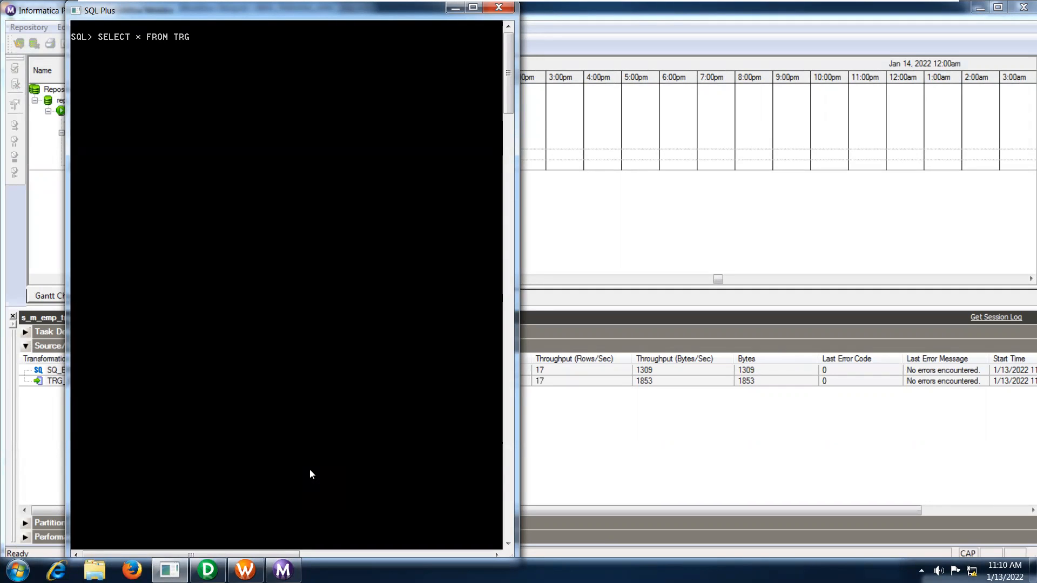
type("_EMPLOYEE_DETP;")
key("Return")
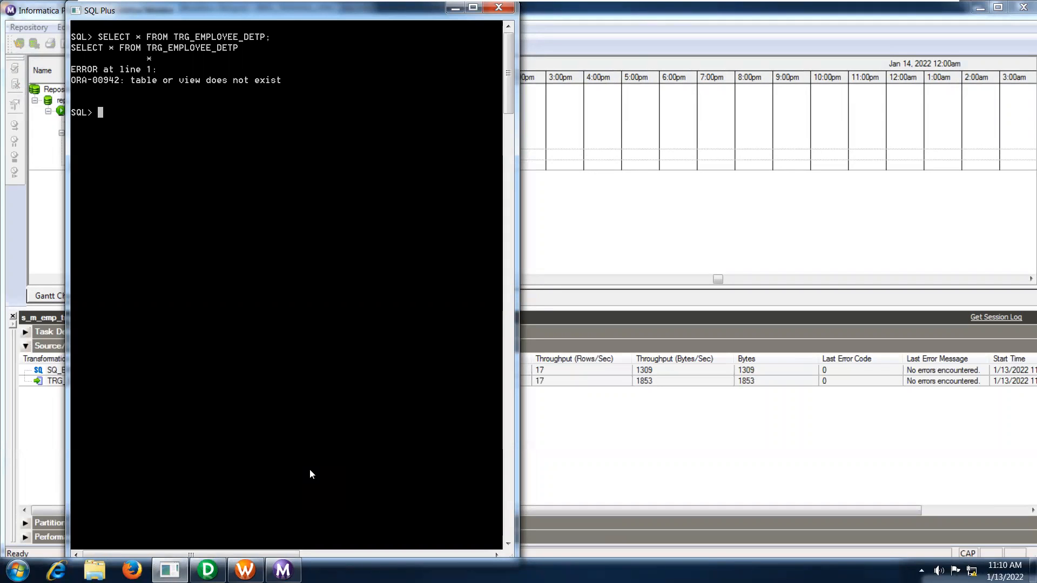
key("Up")
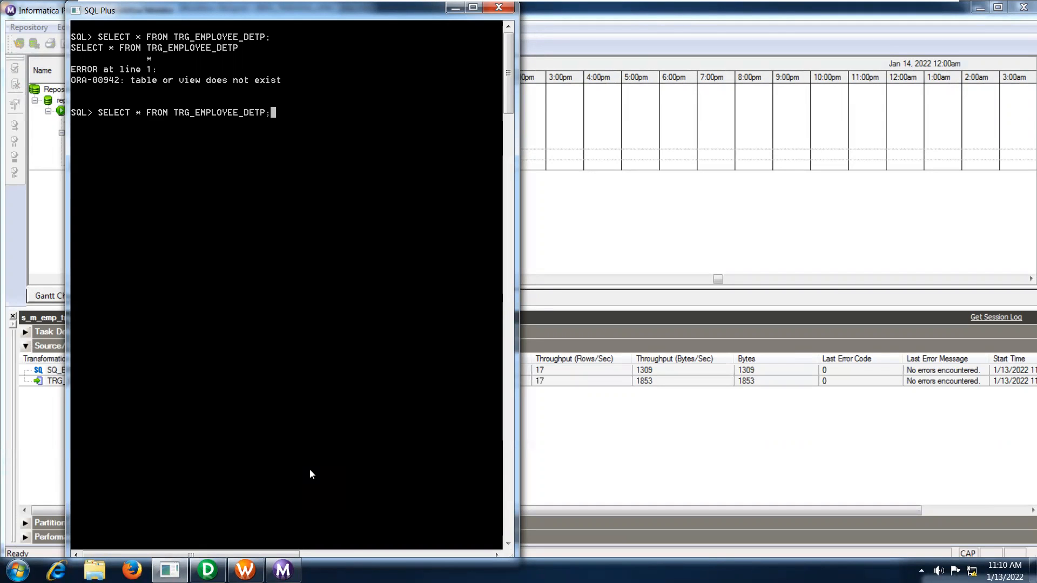
key("BackSpace")
key("BackSpace")
key("BackSpace")
type("PT;")
key("Return")
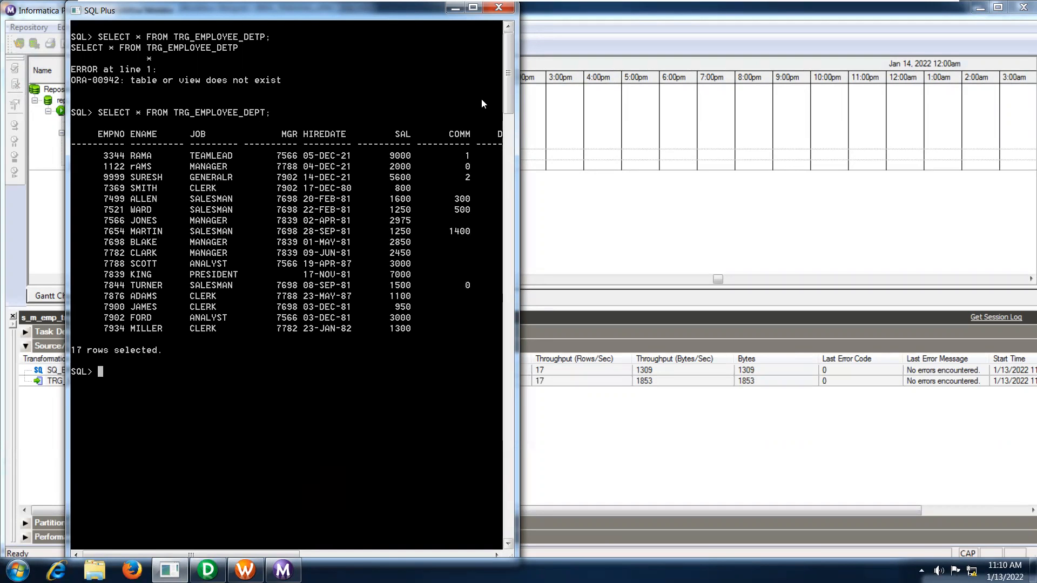
left_click(476, 8)
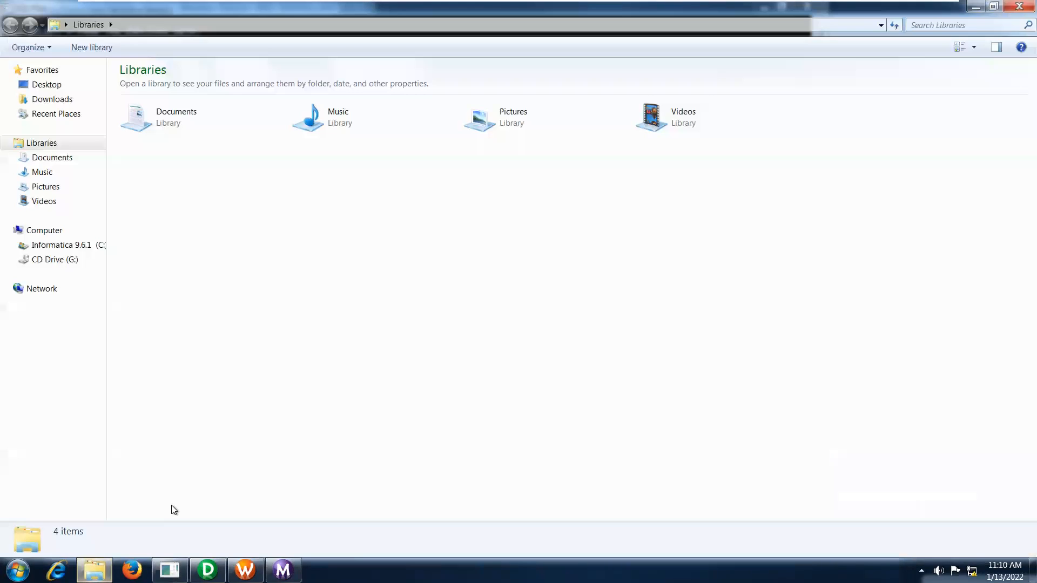
- Open the lookup cache folder C:\Informatica\9.6.1\server\infa_shared\cache to check the DEPARTMENT_DATA cache files
left_click(98, 248)
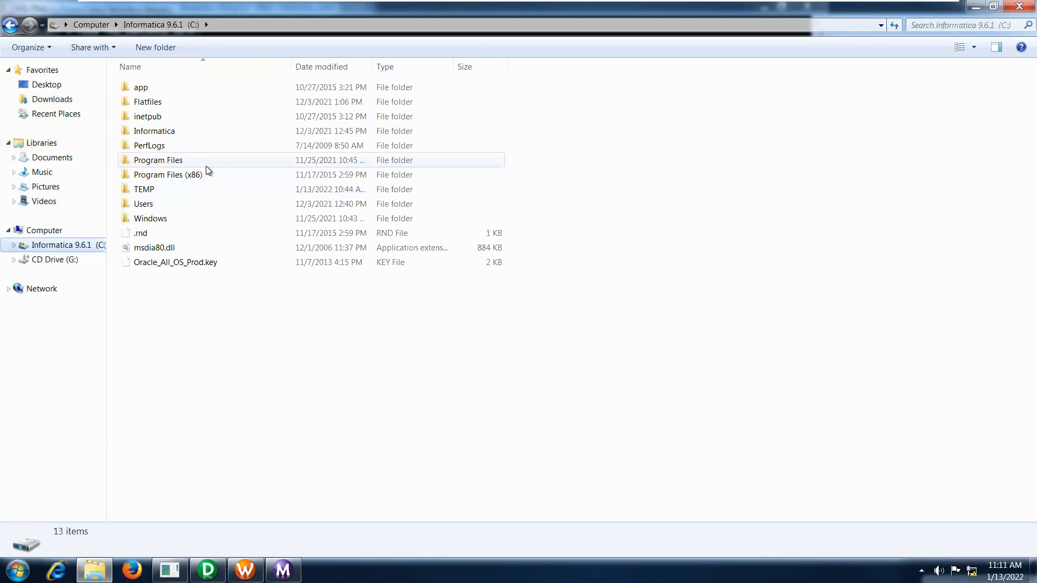
double_click(184, 132)
double_click(160, 87)
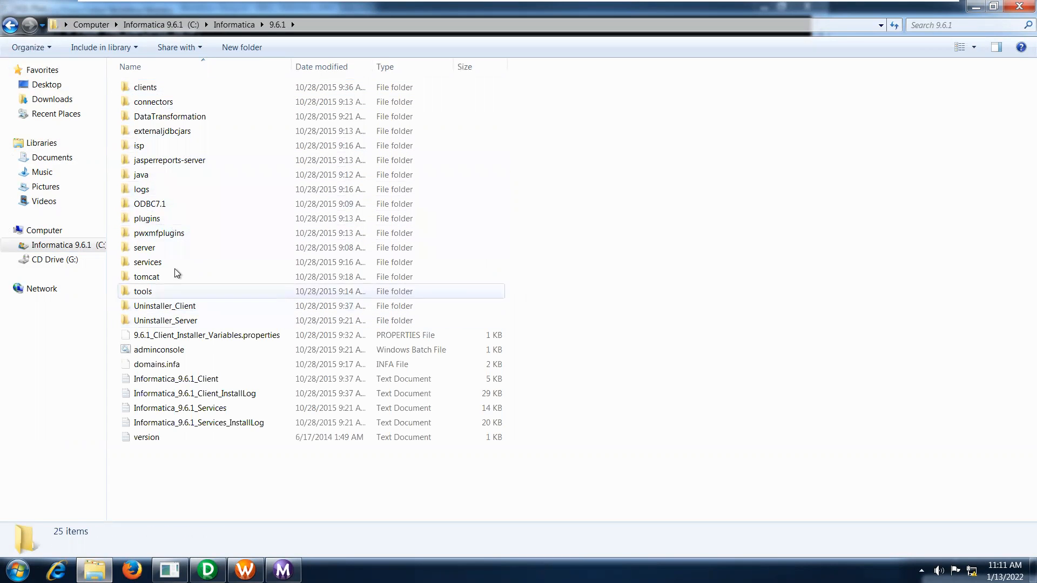
double_click(170, 248)
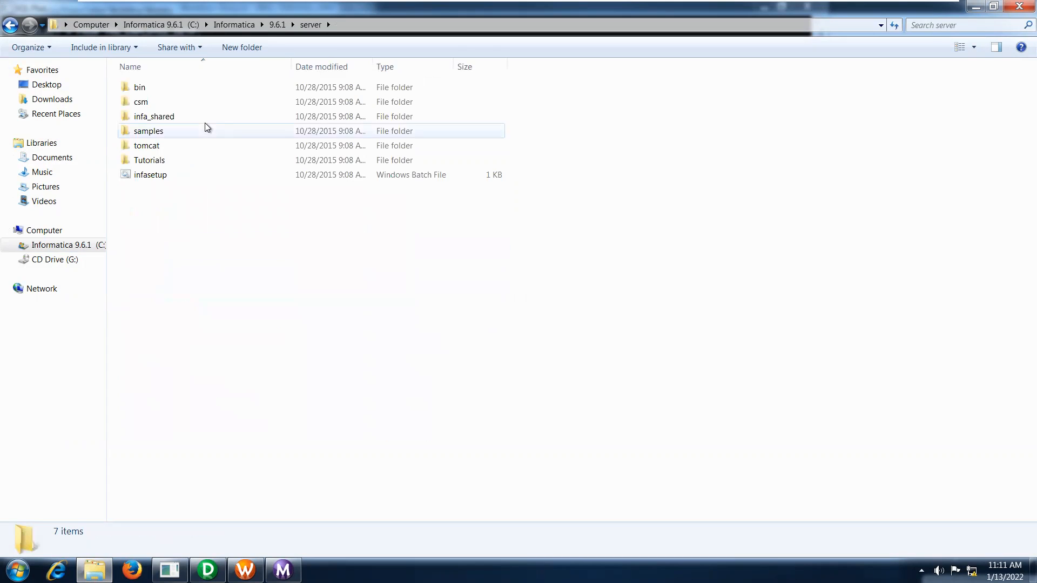
double_click(193, 116)
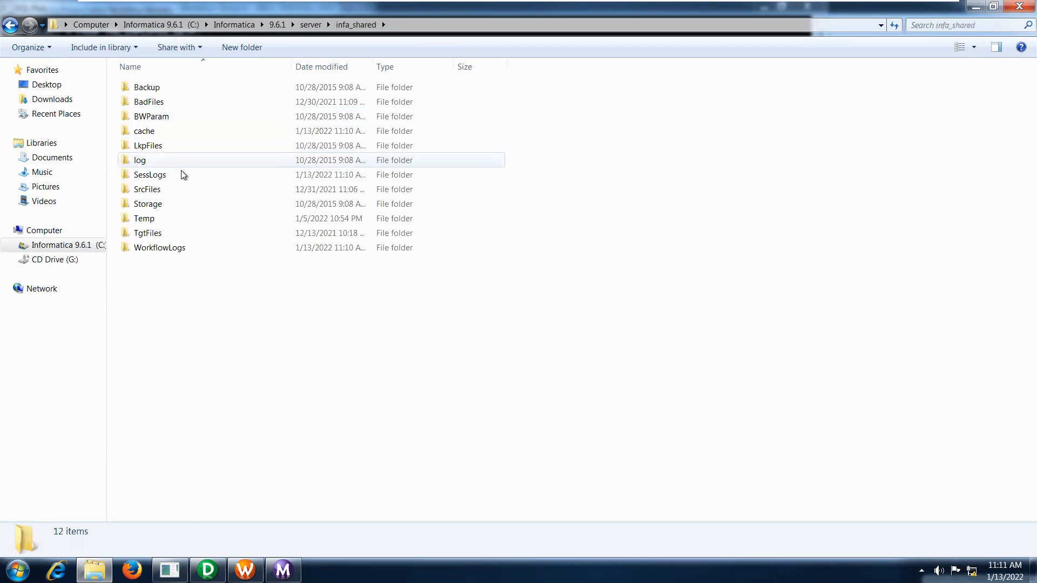
double_click(168, 132)
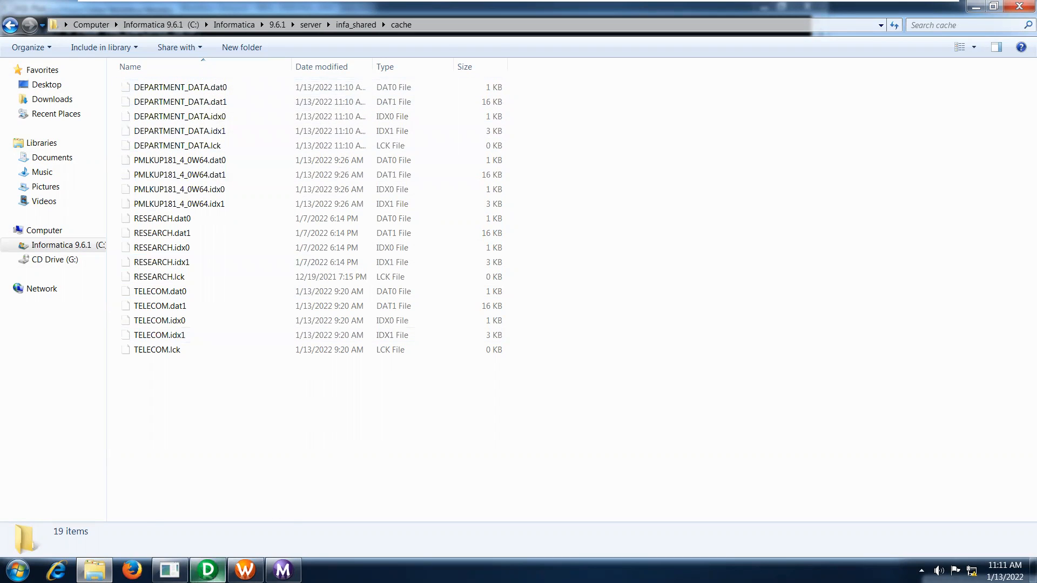
- Open the name of the cache file DEPARTMENT_DATA.dat0 for editing and highlight it together with its extension
right_click(185, 92)
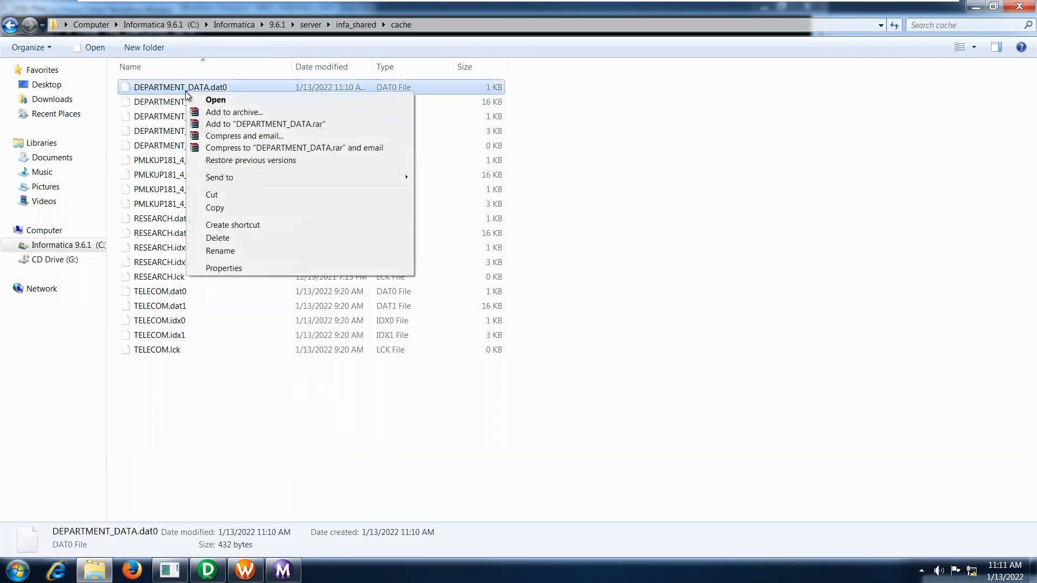
left_click(213, 245)
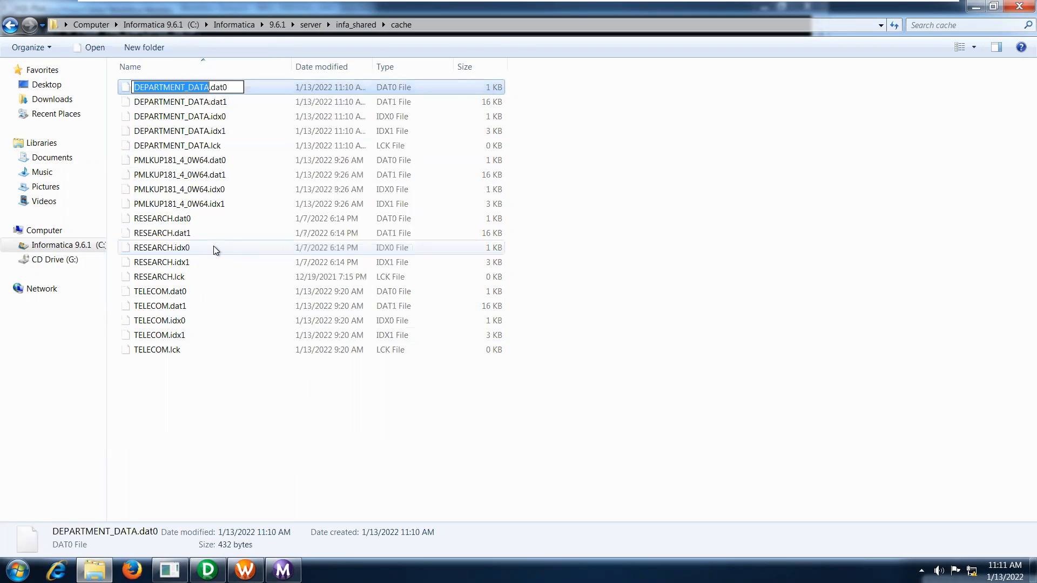
key("shift+Right")
key("shift+Right")
key("shift+Right")
key("shift+Right")
key("shift+Right")
left_click(400, 406)
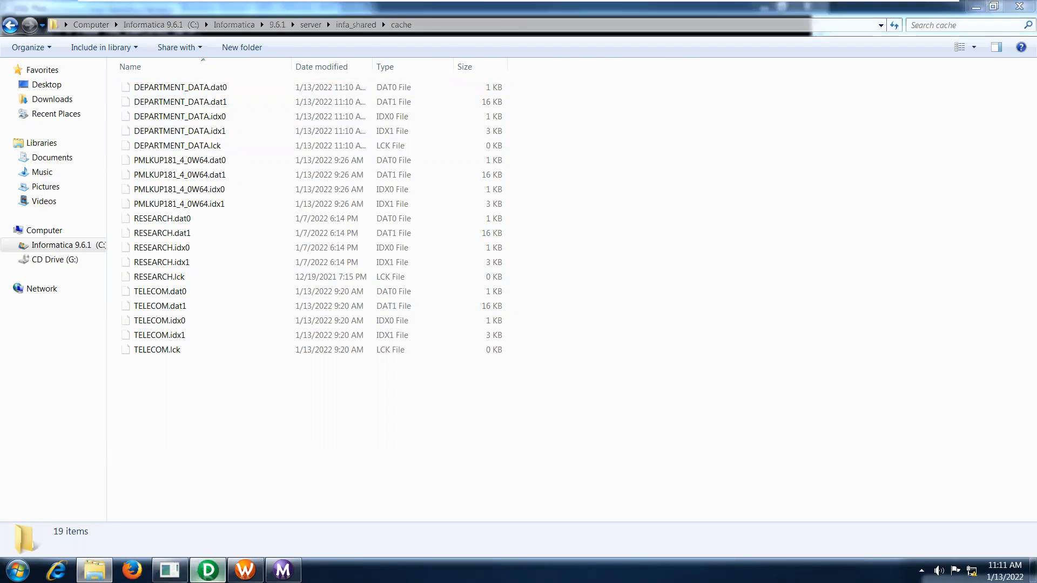
- Switch to PowerCenter Designer and create a new mapping named m_trg_employee_persitence_reuse
left_click(208, 570)
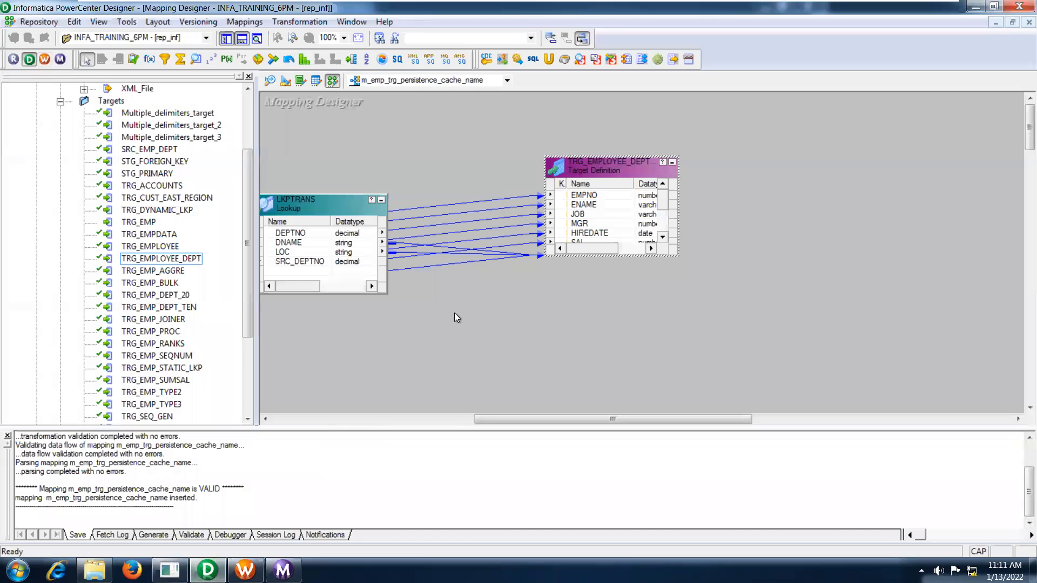
left_click(245, 22)
left_click(254, 34)
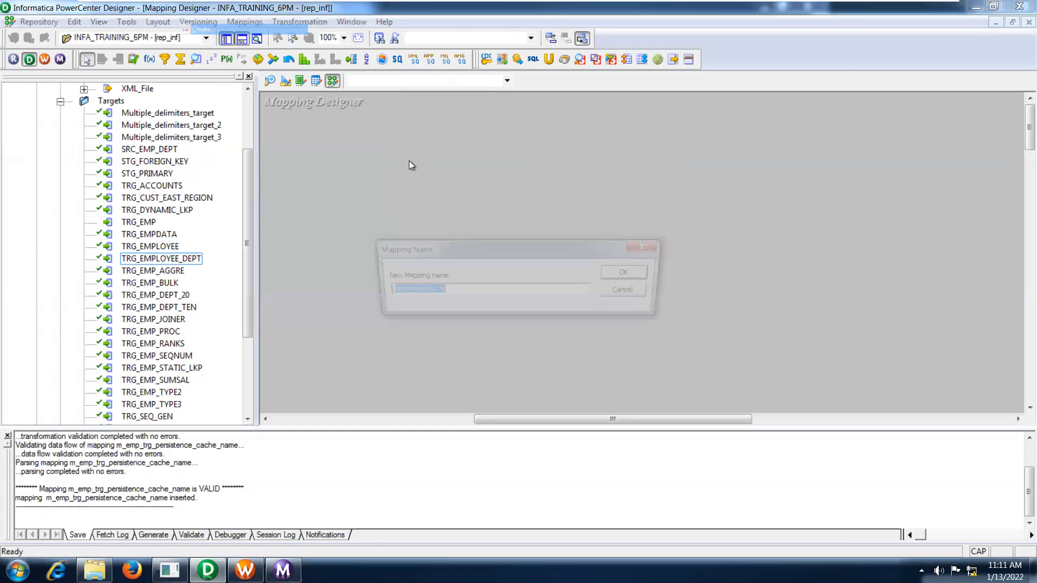
type("m_")
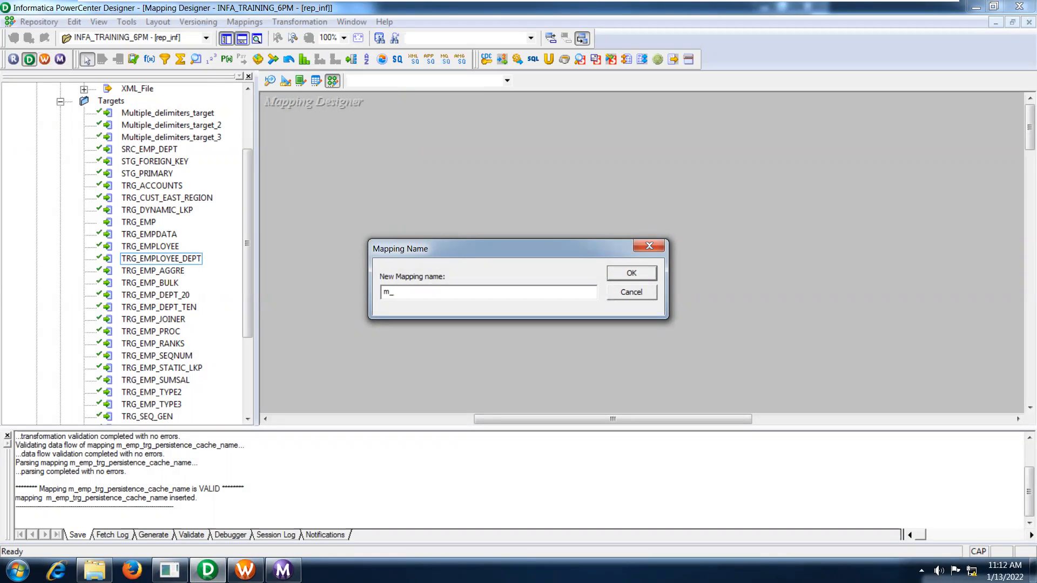
type("trg_employee_persitence_reuse")
key("ctrl+a")
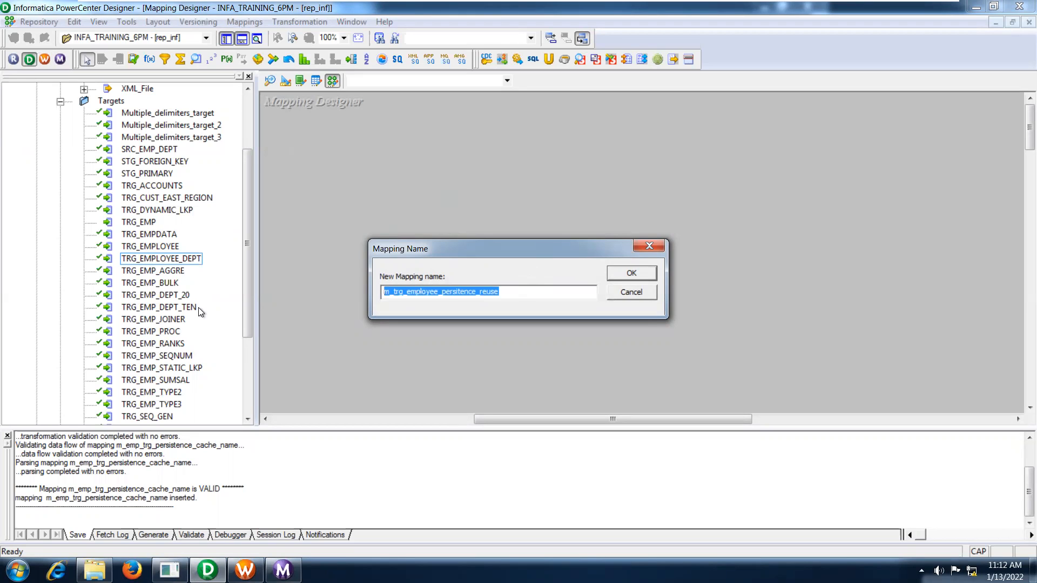
left_click(639, 277)
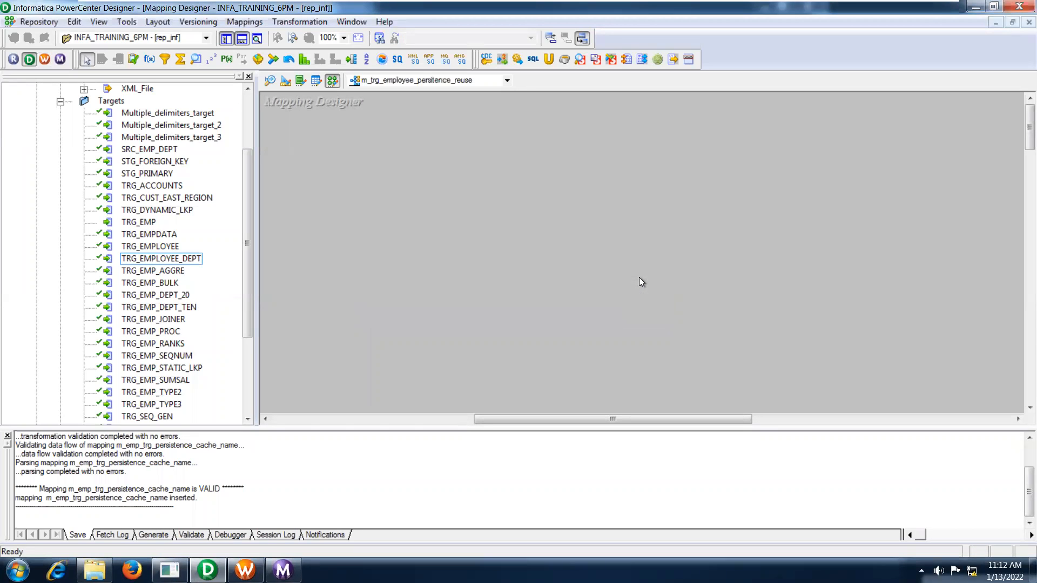
- Close the output window, widen the navigator and add the EMP source from the test group to the mapping
left_click(151, 392)
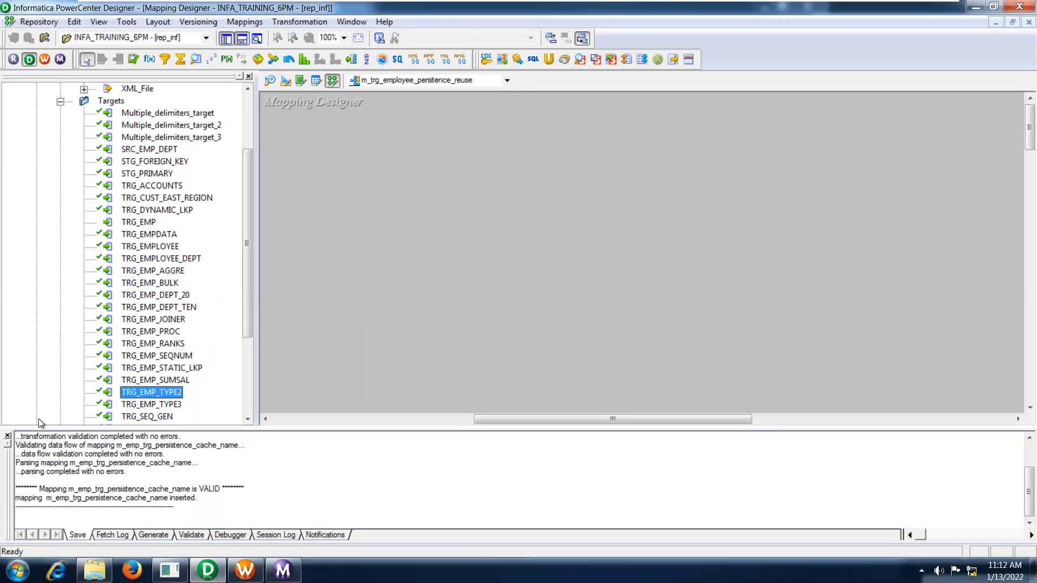
left_click(7, 437)
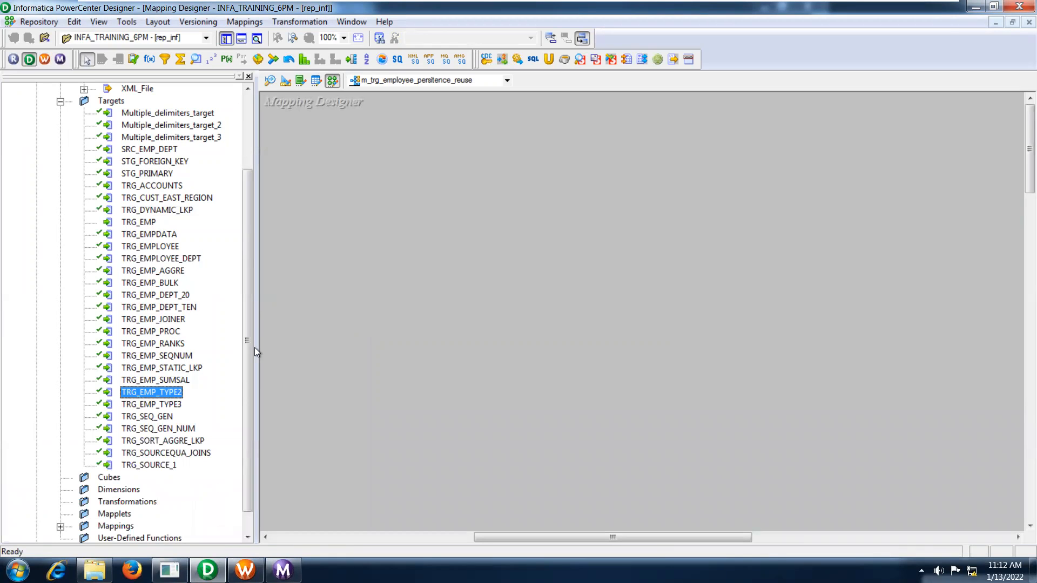
left_click_drag(256, 348, 283, 219)
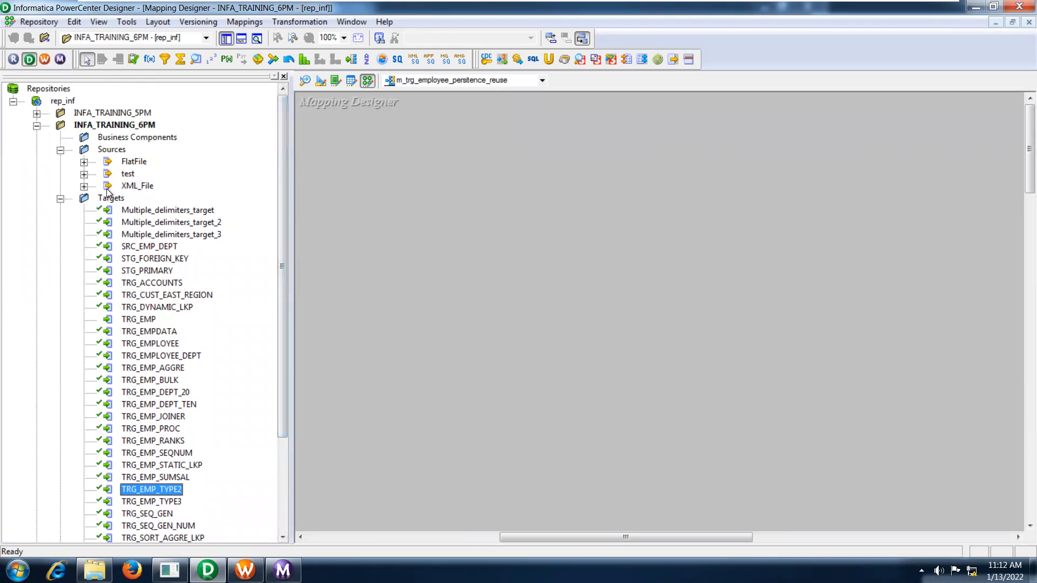
left_click(84, 174)
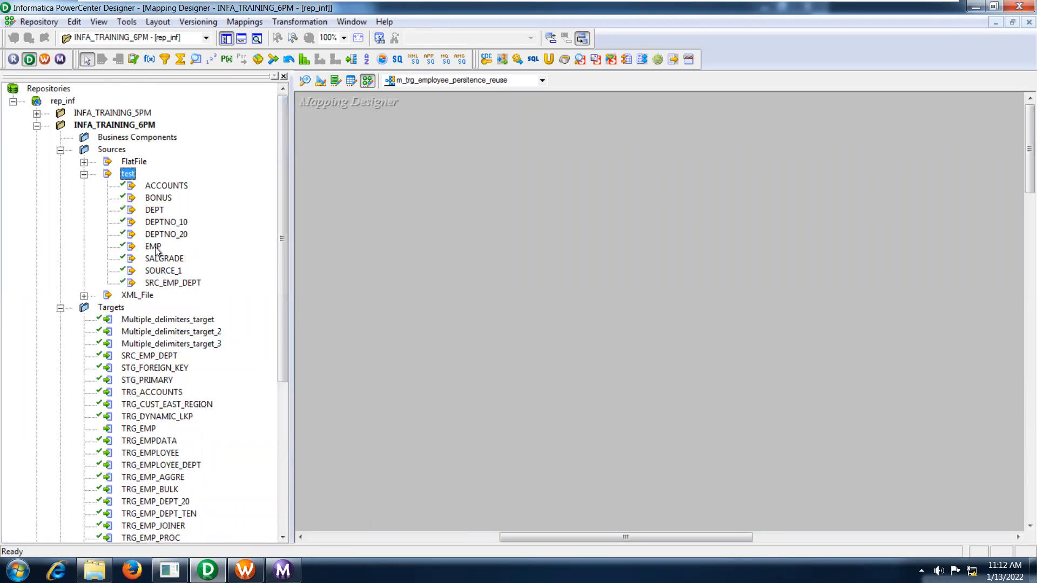
left_click(154, 247)
left_click_drag(154, 245, 397, 162)
left_click_drag(158, 247, 455, 158)
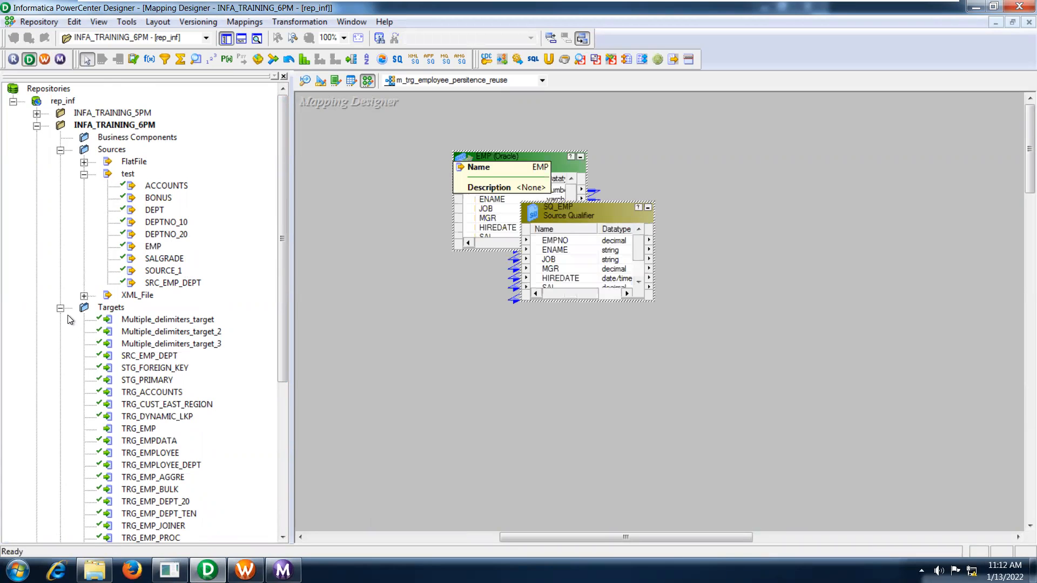
- Add the TRG_EMPLOYEE_DEPT target to the mapping and enlarge it to show all of its ports
left_click_drag(280, 301, 289, 415)
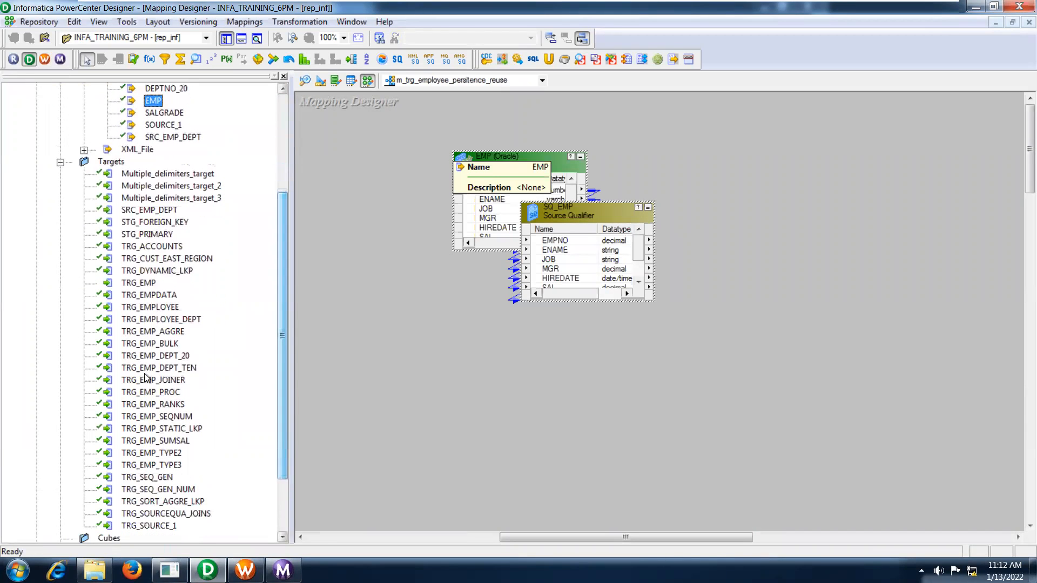
left_click(162, 319)
left_click_drag(304, 296, 783, 173)
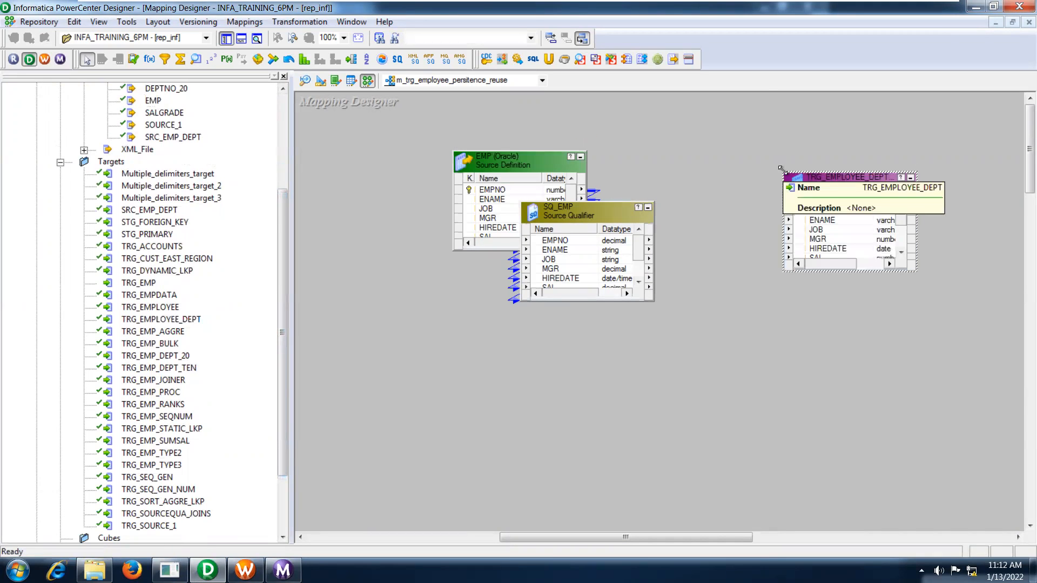
double_click(785, 174)
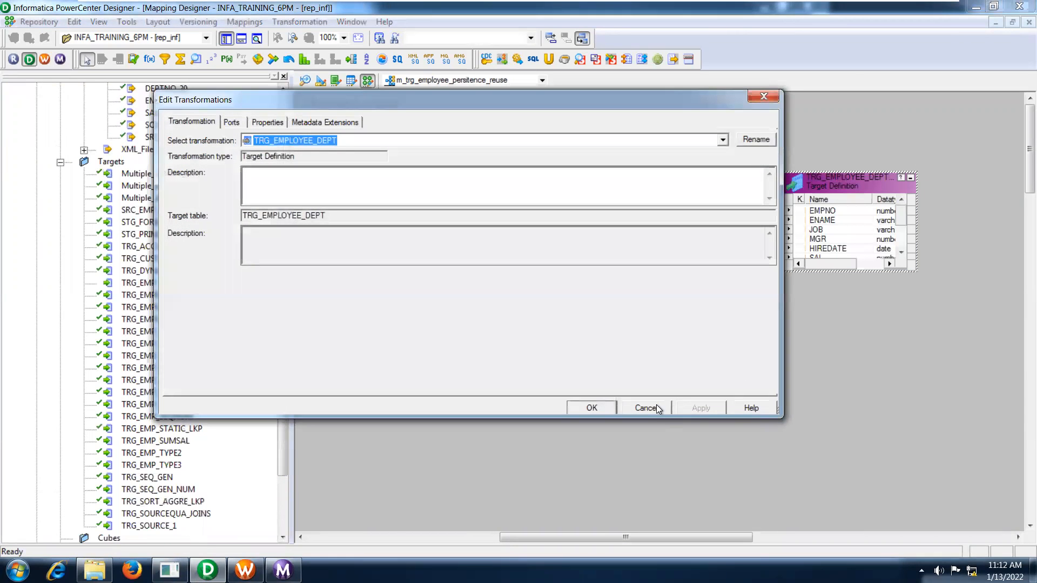
left_click(655, 407)
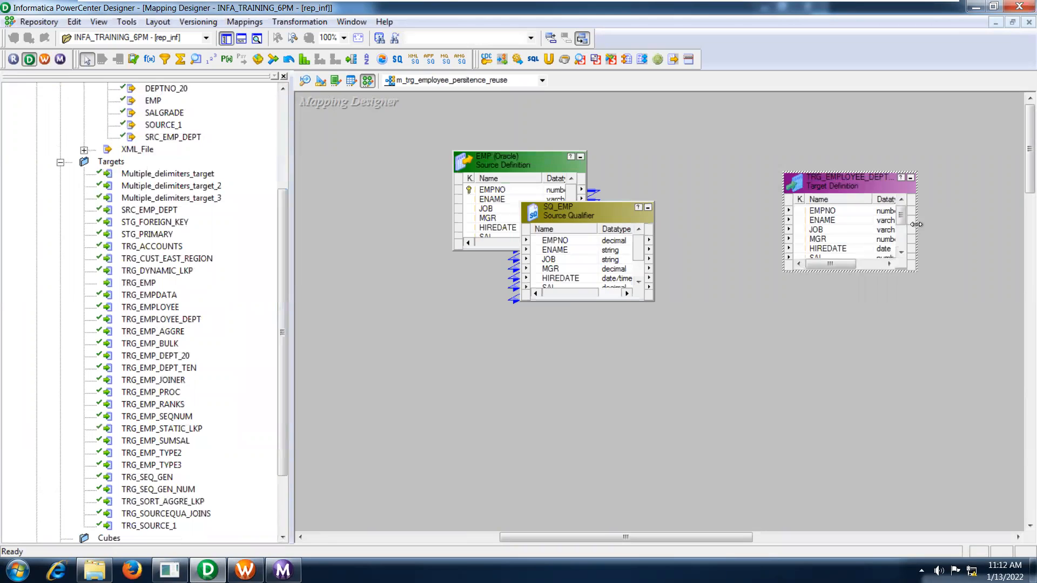
left_click_drag(917, 227, 937, 228)
left_click_drag(927, 272, 943, 322)
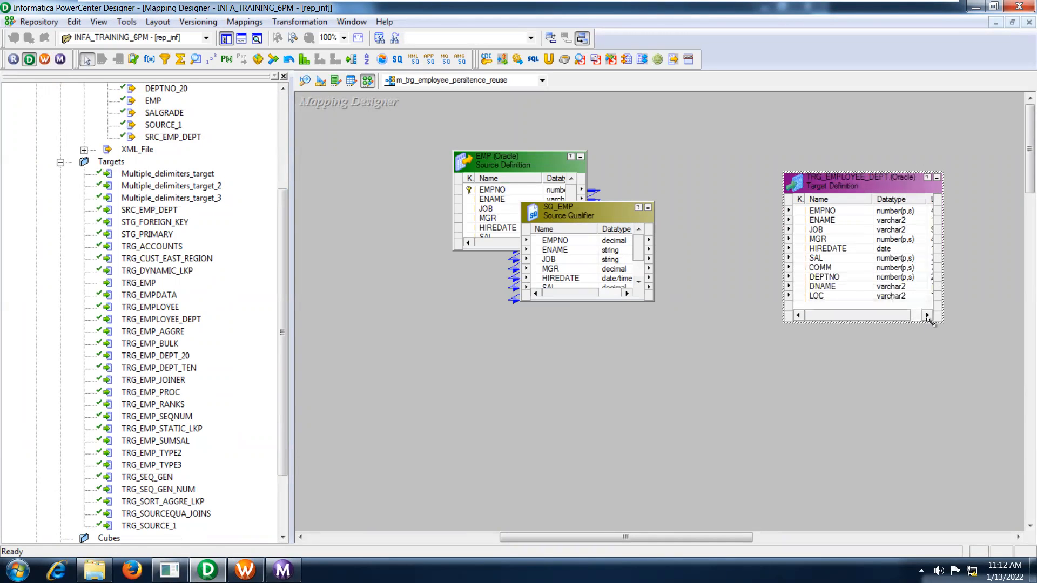
- With the navigator hidden, create a Lookup transformation on the DEPT source table, move the target farther away and enlarge the lookup
left_click(228, 39)
left_click(199, 60)
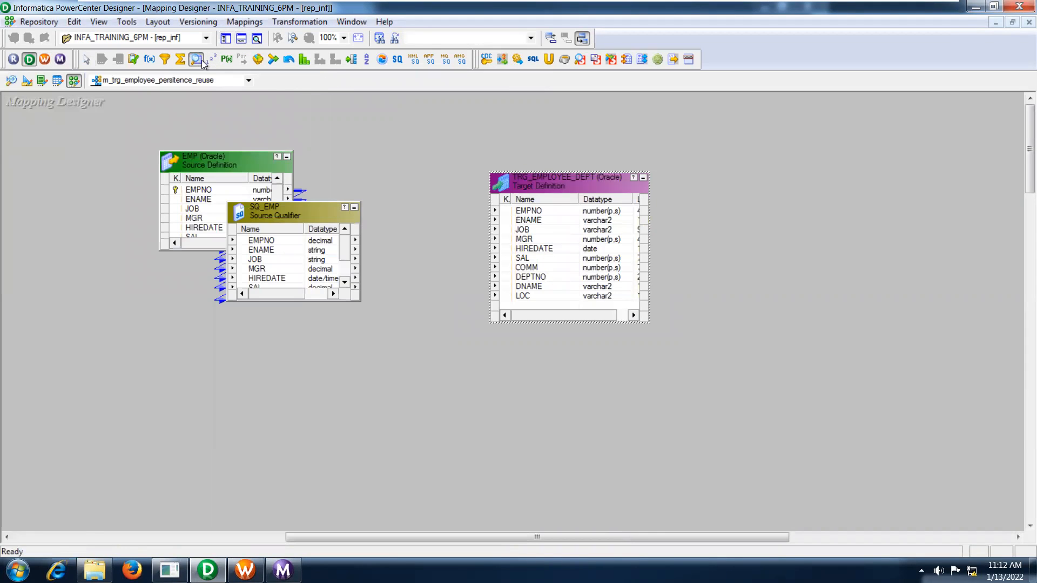
left_click_drag(379, 135, 478, 216)
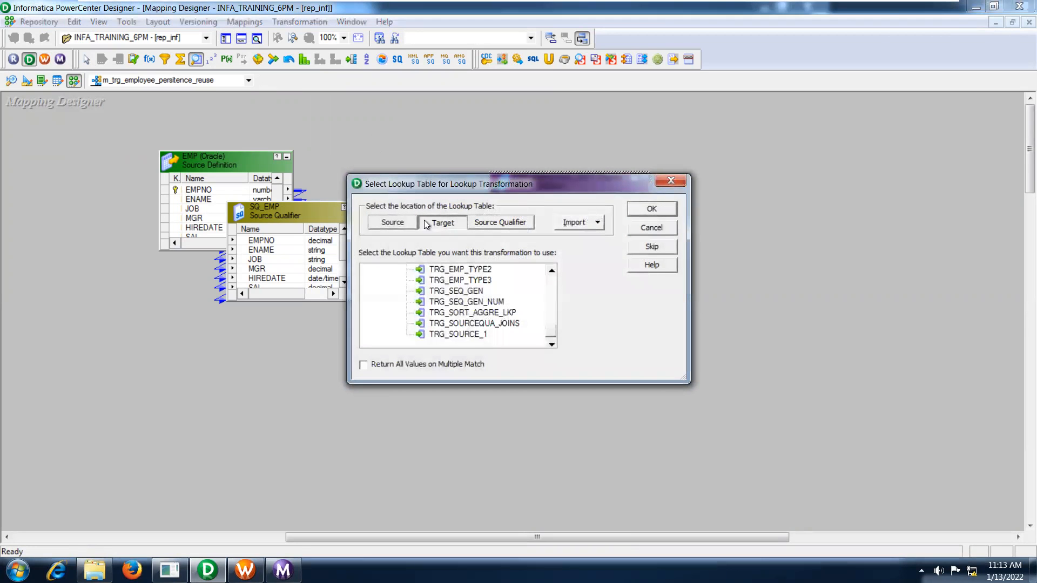
left_click(400, 224)
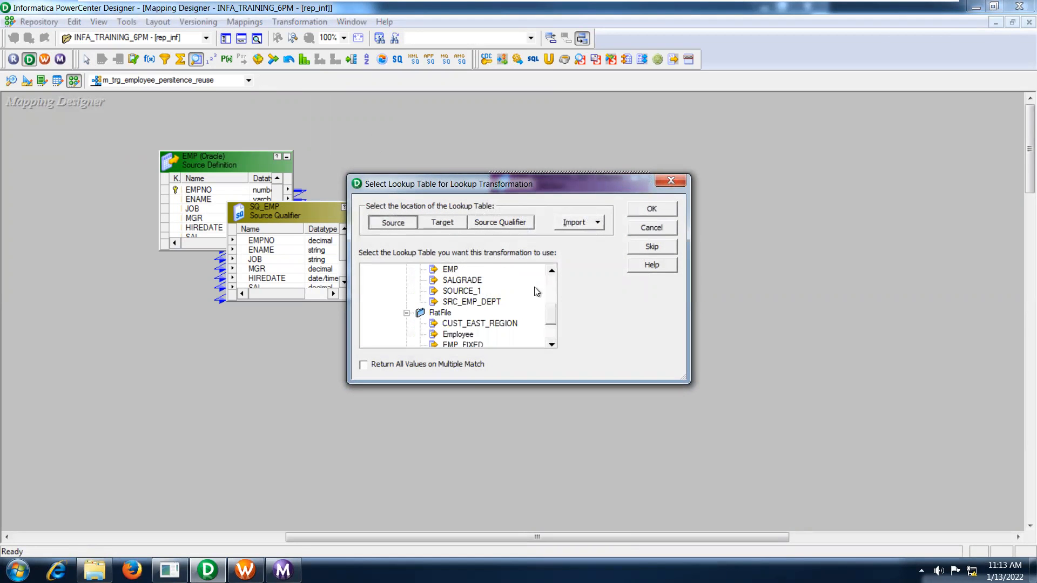
left_click_drag(553, 313, 552, 278)
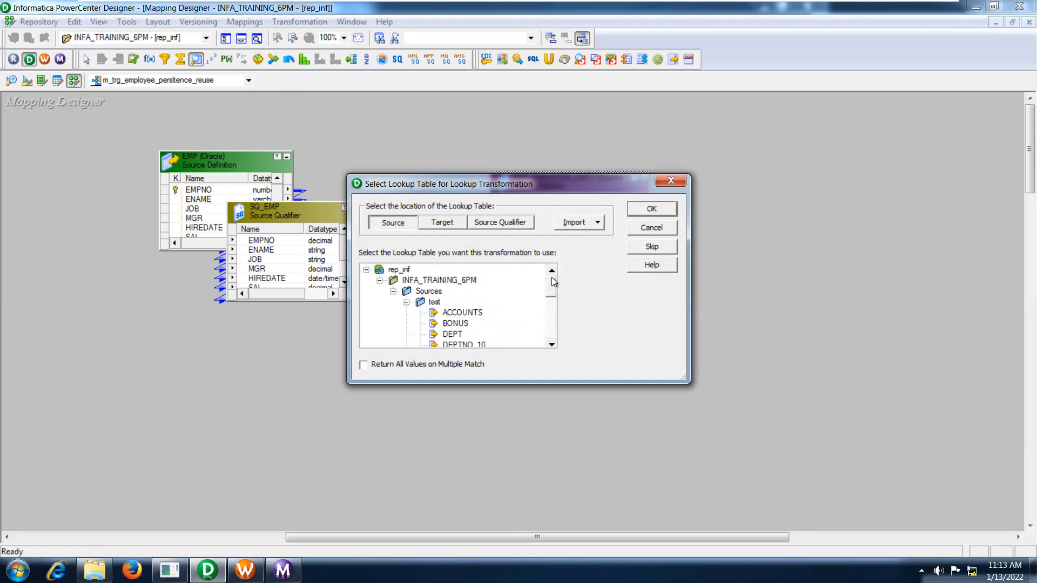
left_click(452, 334)
left_click(649, 214)
left_click_drag(600, 180, 856, 185)
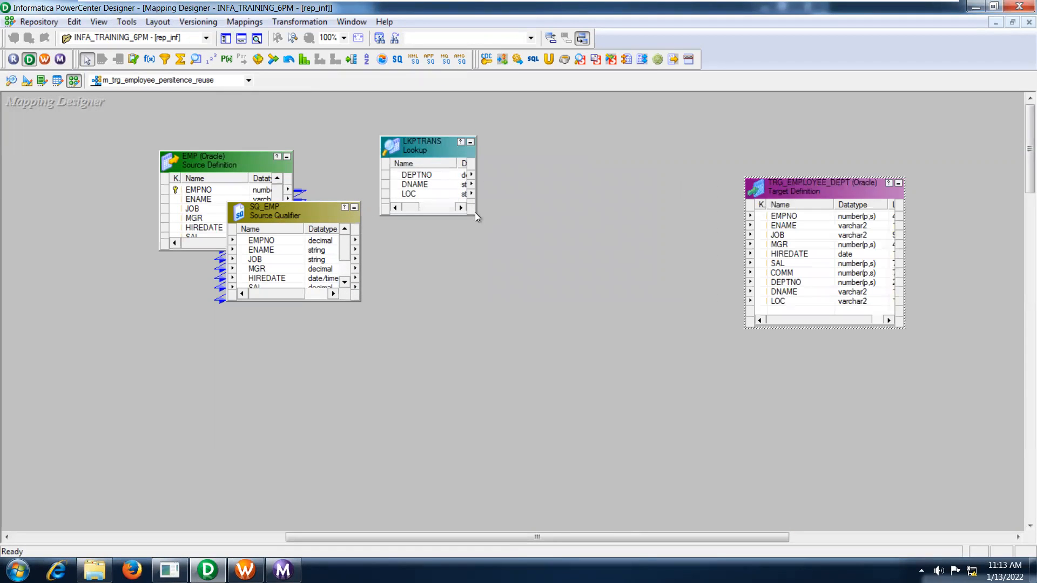
left_click_drag(475, 213, 566, 236)
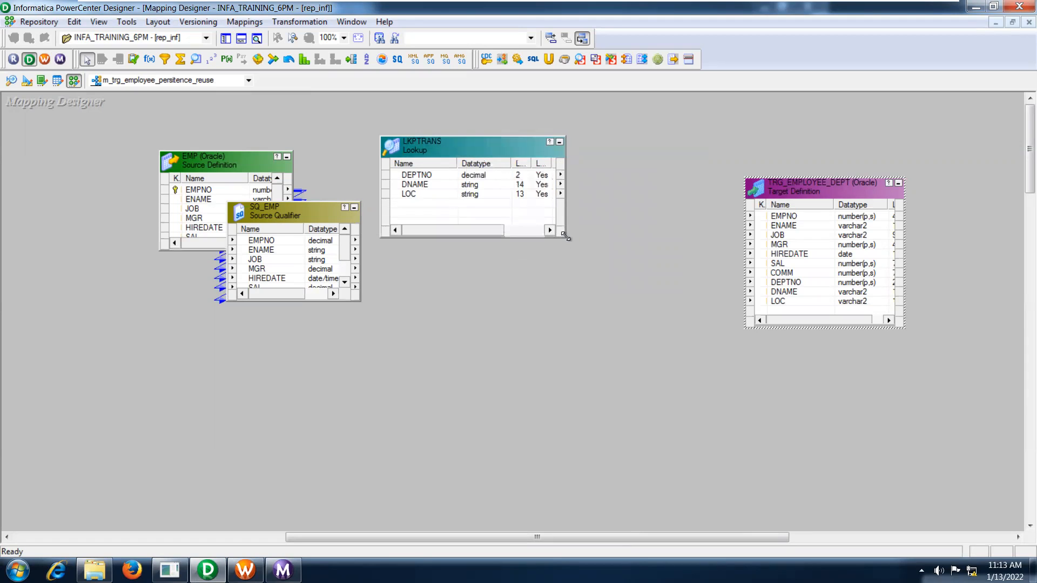
- Make the LKPTRANS lookup cache persistent and set its cache file name prefix to DEPARTMENT_DATA
left_click(488, 147)
double_click(489, 147)
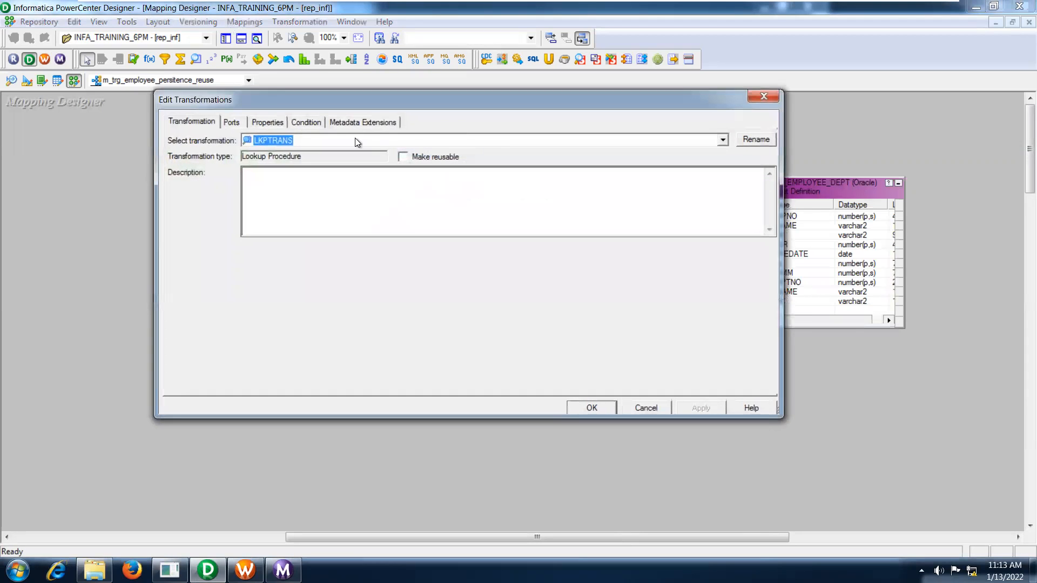
left_click(271, 122)
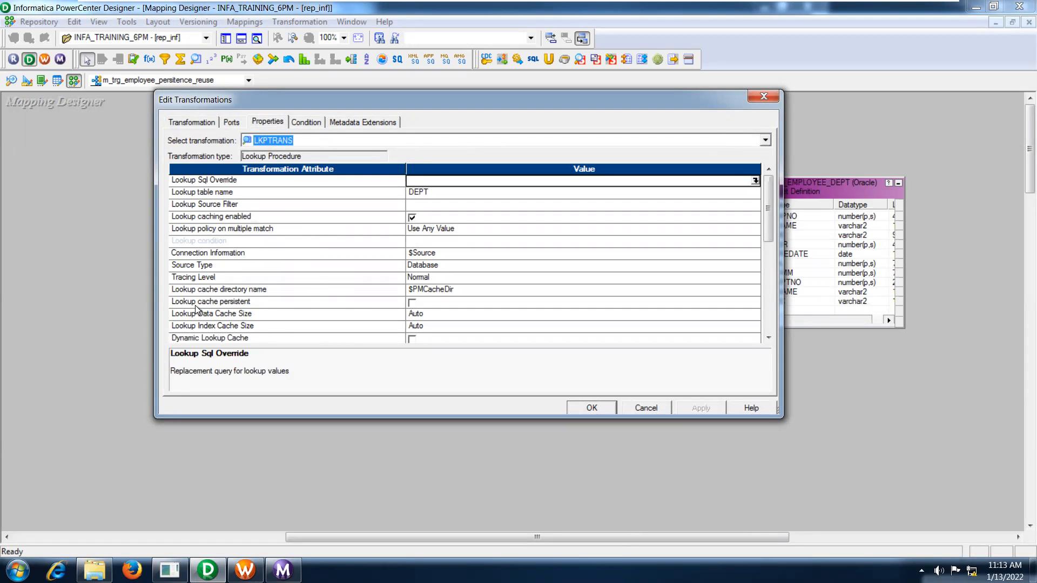
left_click(412, 302)
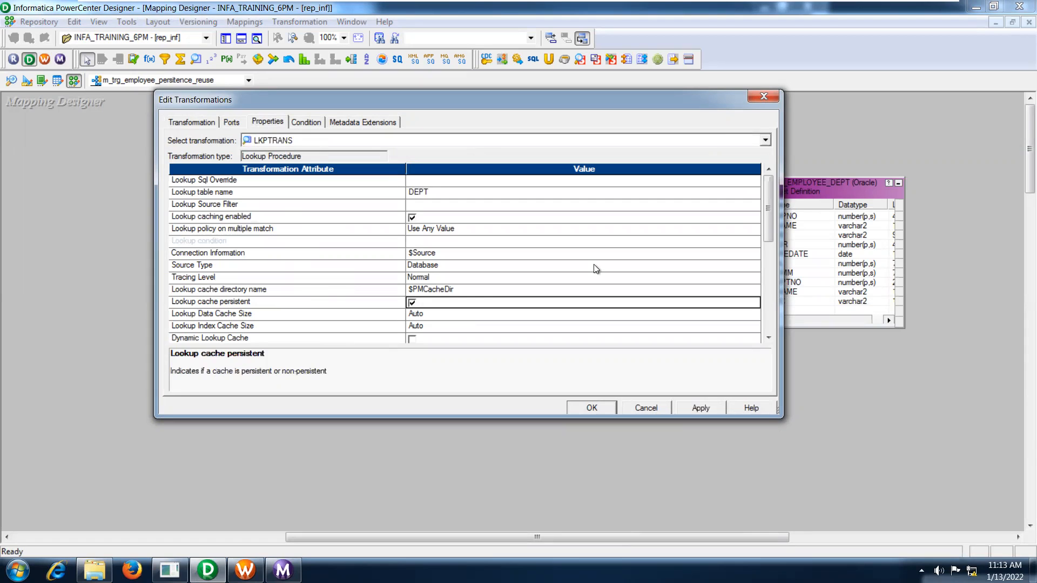
left_click_drag(766, 203, 770, 239)
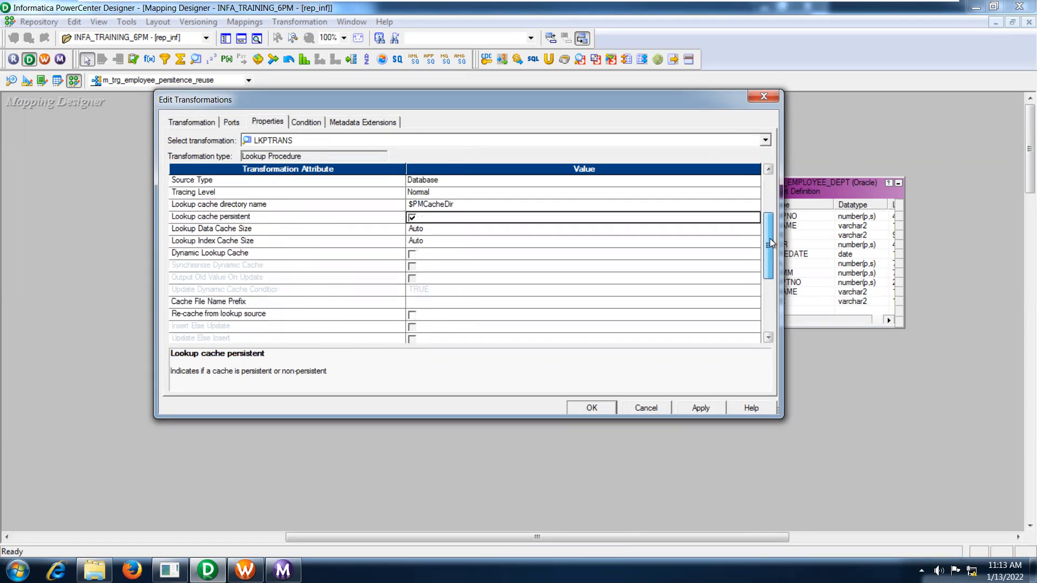
left_click(462, 304)
left_click(463, 304)
type("DEPARTMENT")
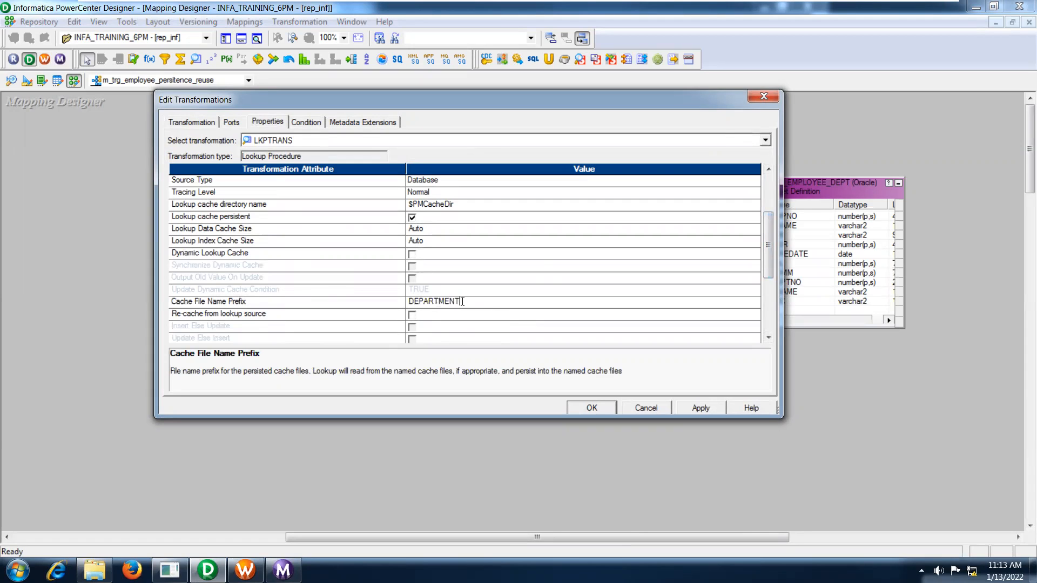
type("_DATA")
left_click(692, 410)
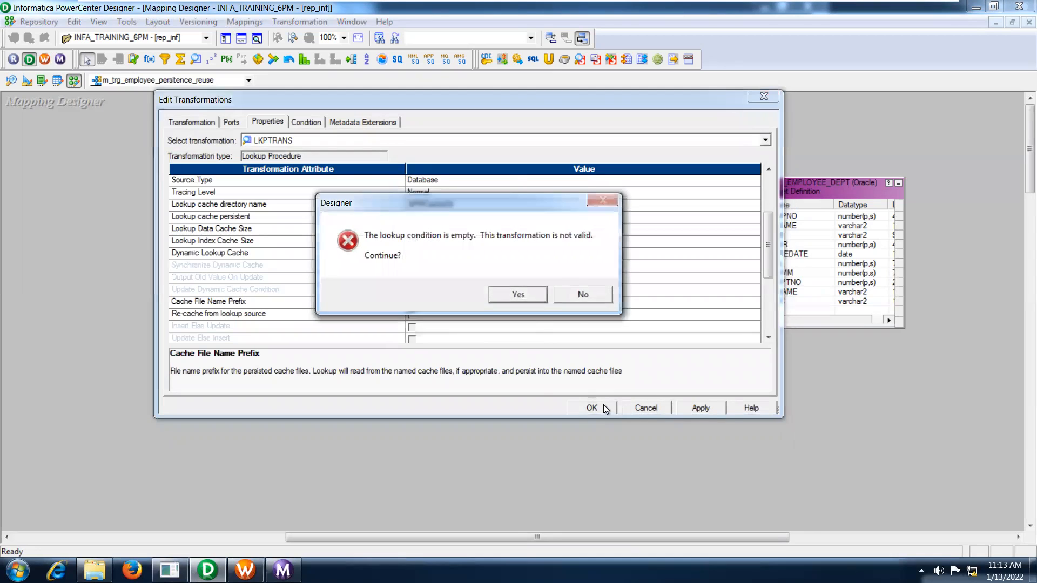
- Accept the LKPTRANS properties without a lookup condition and enlarge SQ_EMP to show all of its ports
left_click(519, 295)
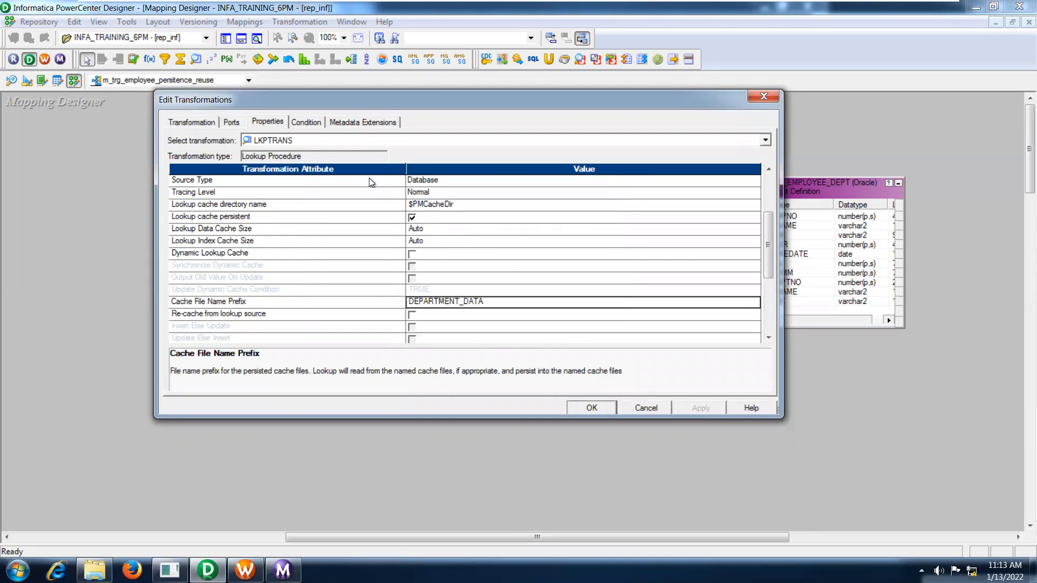
left_click(596, 409)
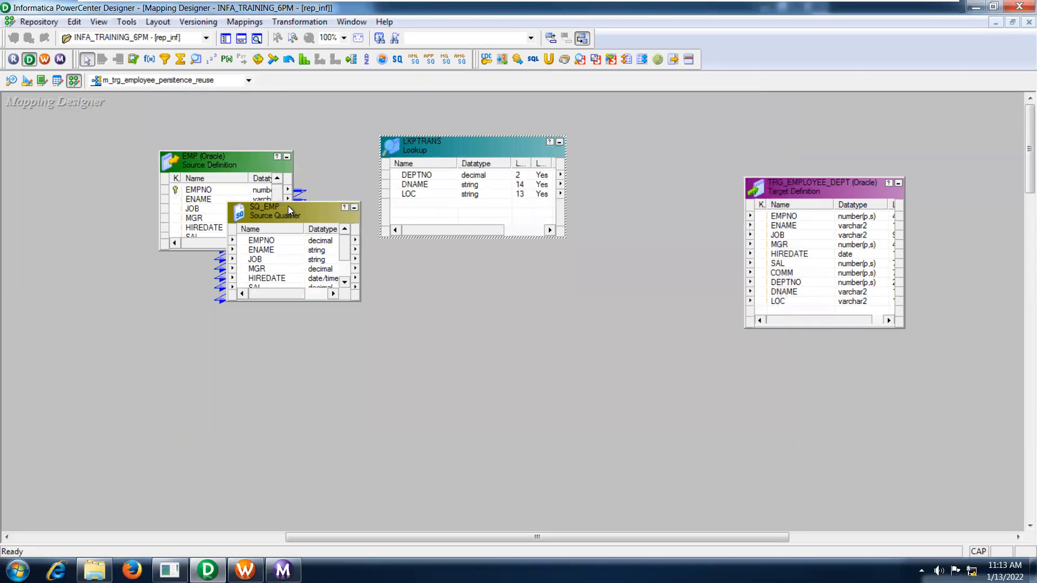
left_click_drag(268, 202, 257, 142)
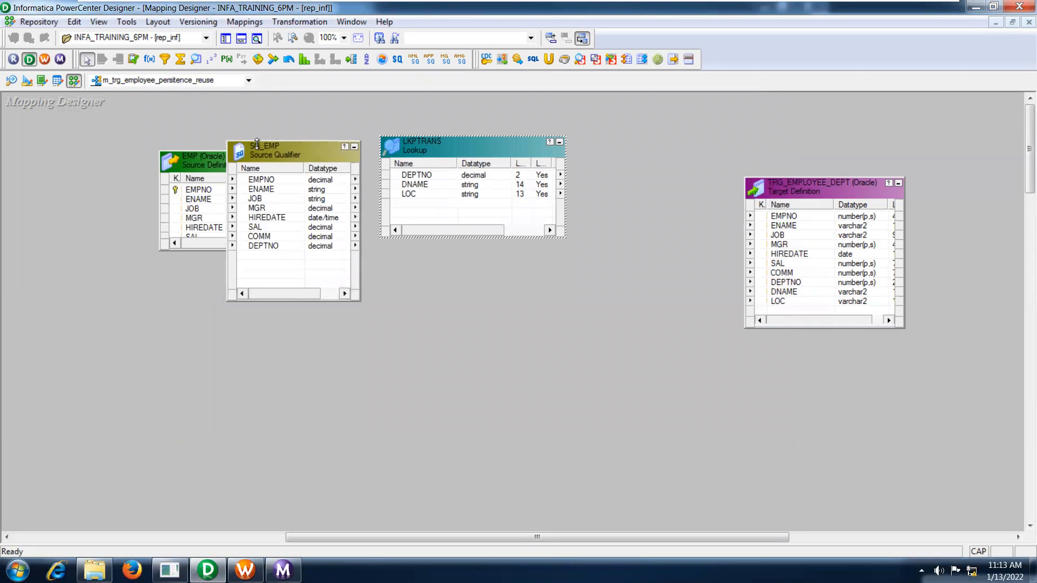
- Bring the DEPTNO port of SQ_EMP into the LKPTRANS lookup as a linked input port
left_click(251, 246)
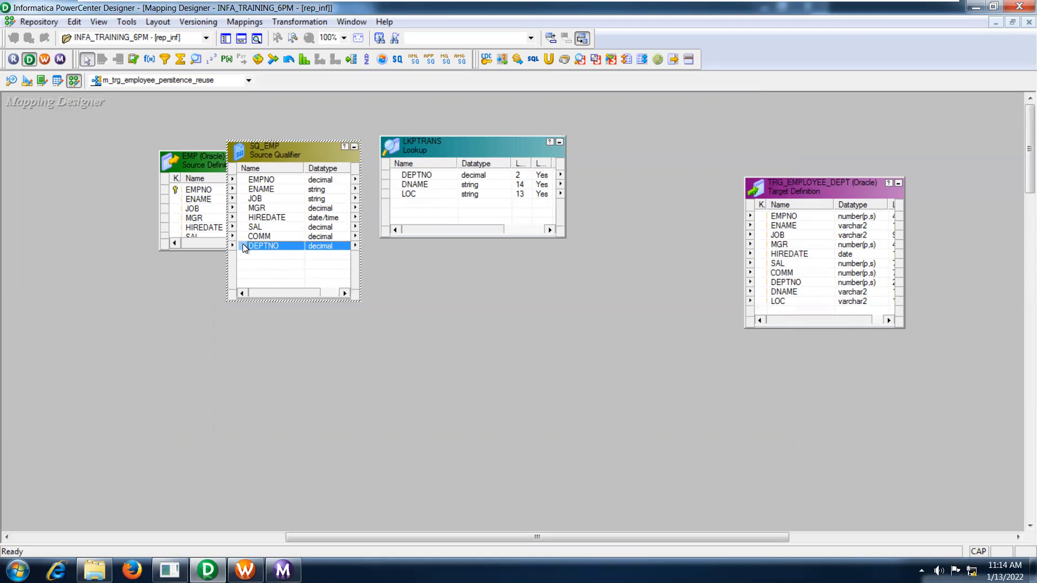
double_click(242, 244)
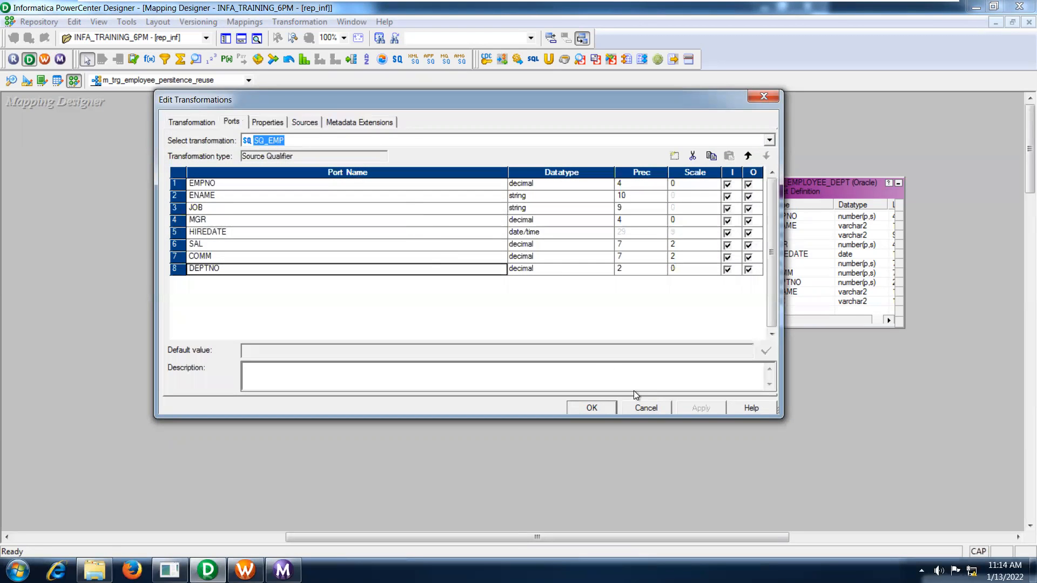
left_click(642, 408)
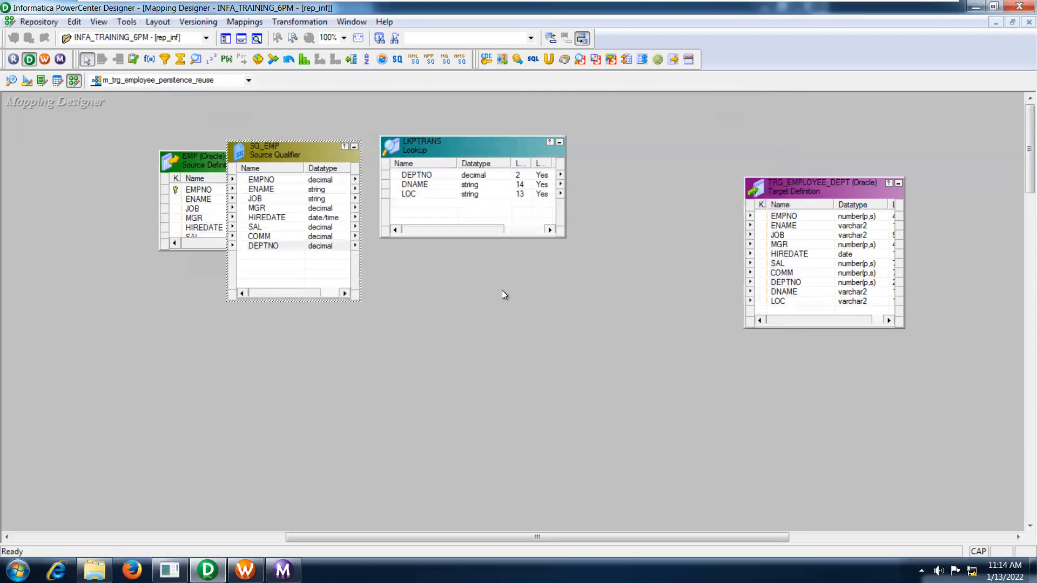
left_click(258, 244)
left_click_drag(245, 248, 443, 225)
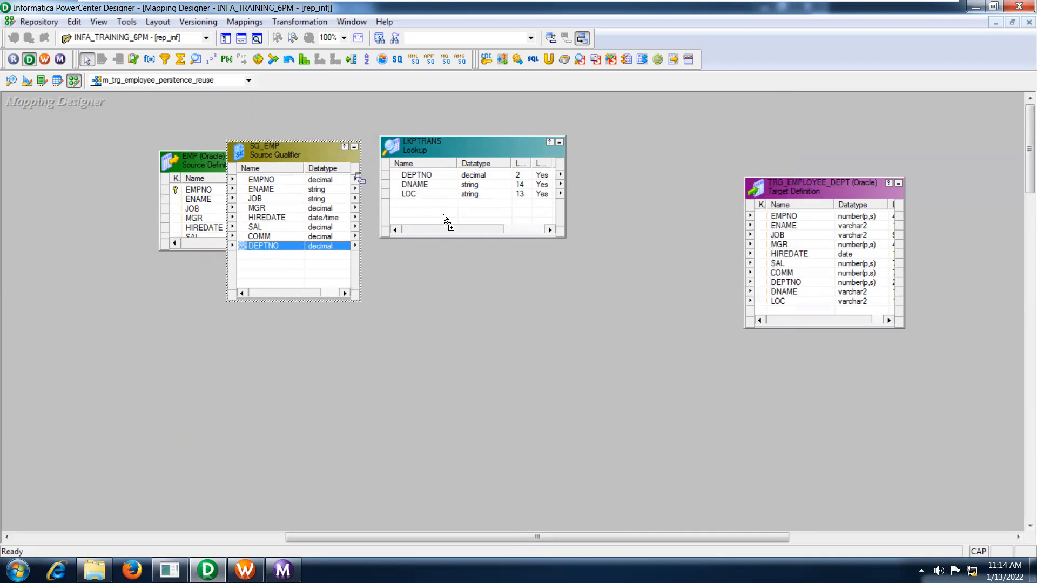
- Add a lookup condition to LKPTRANS matching DEPTNO = DEPTNO1
double_click(471, 141)
left_click(309, 121)
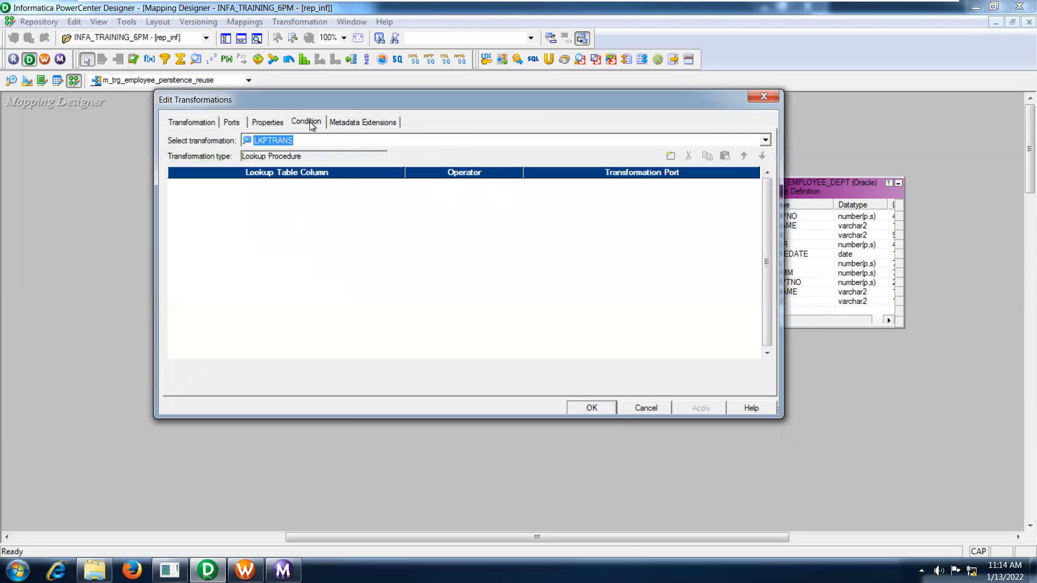
left_click(672, 156)
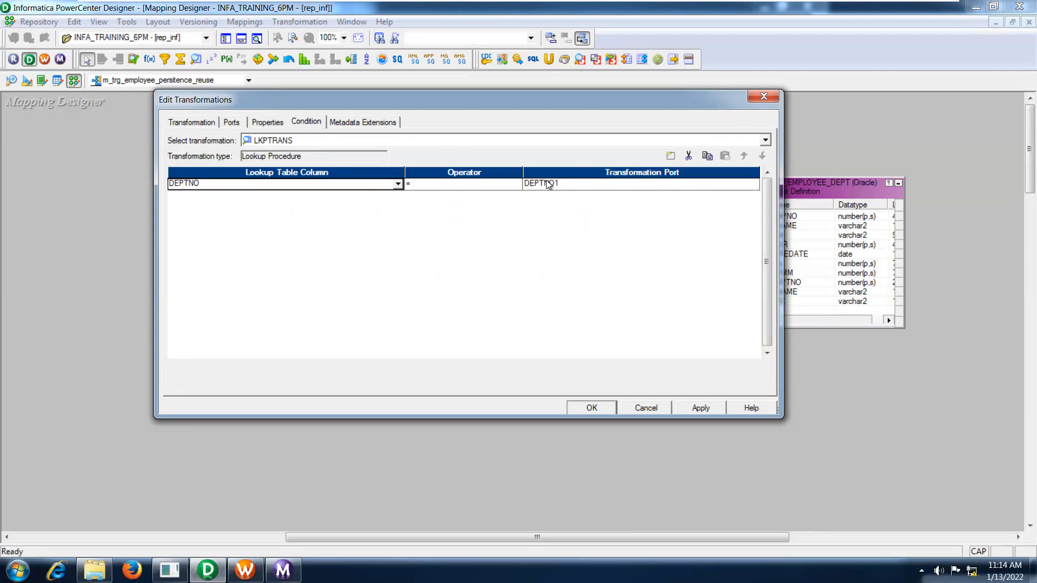
- Rename the lookup port DEPTNO1 to SRC_DEPTNO, check the condition, apply the changes and close the output window
left_click(232, 124)
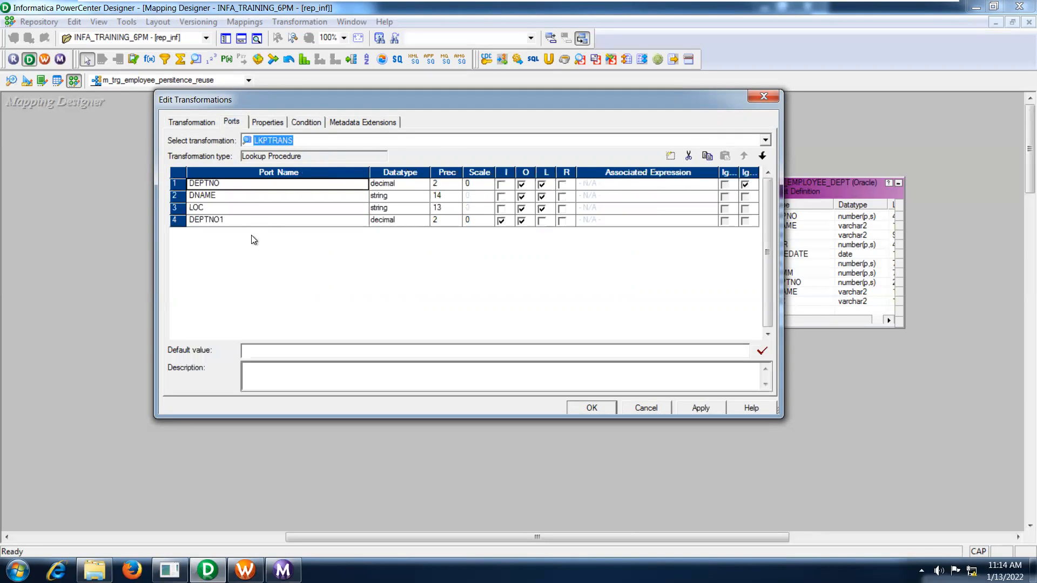
left_click(229, 222)
left_click(226, 220)
key("BackSpace")
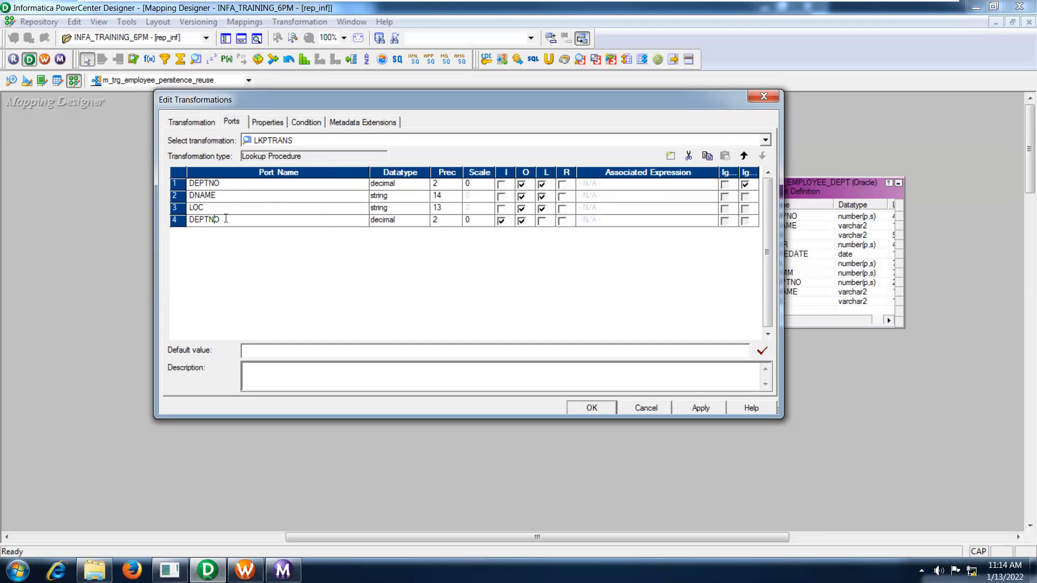
key("Home")
type("SRC_")
left_click(306, 122)
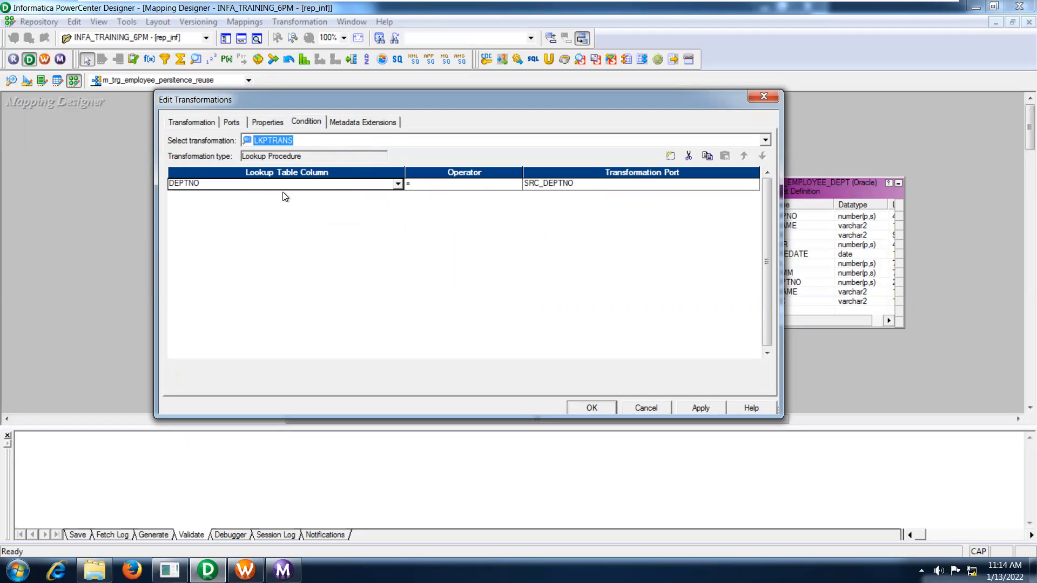
left_click(239, 122)
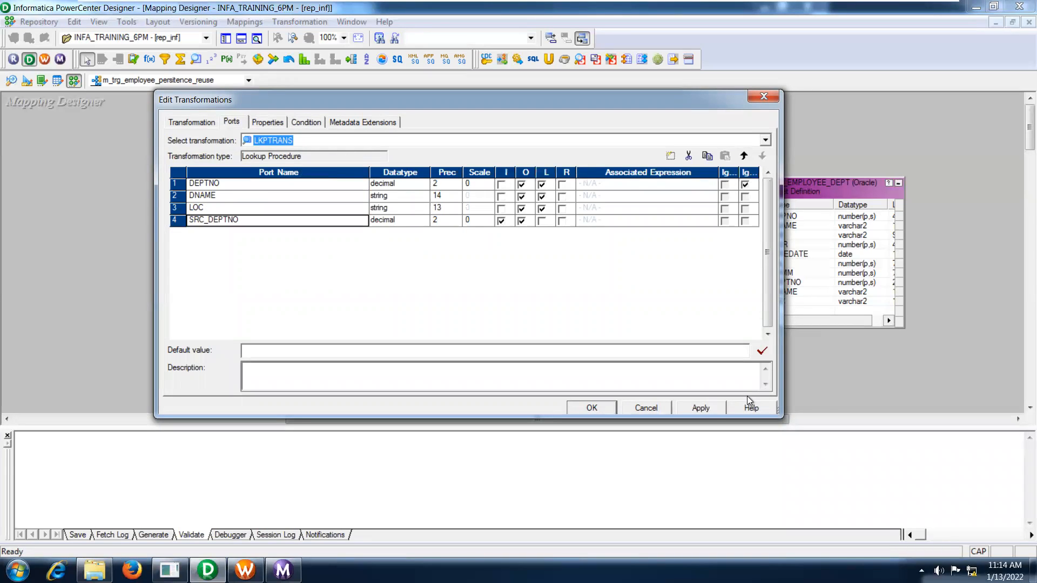
left_click(592, 408)
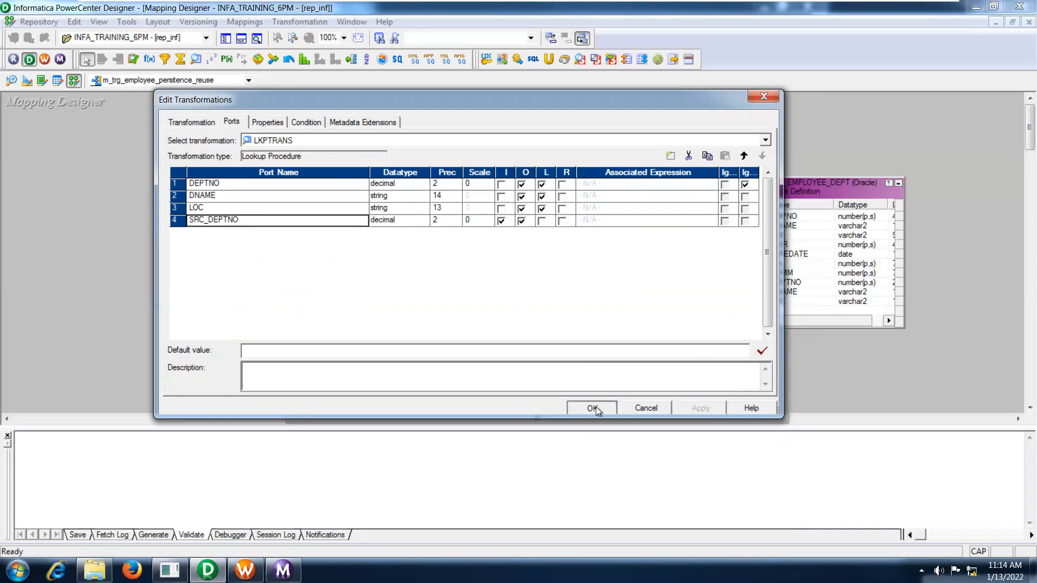
left_click(8, 435)
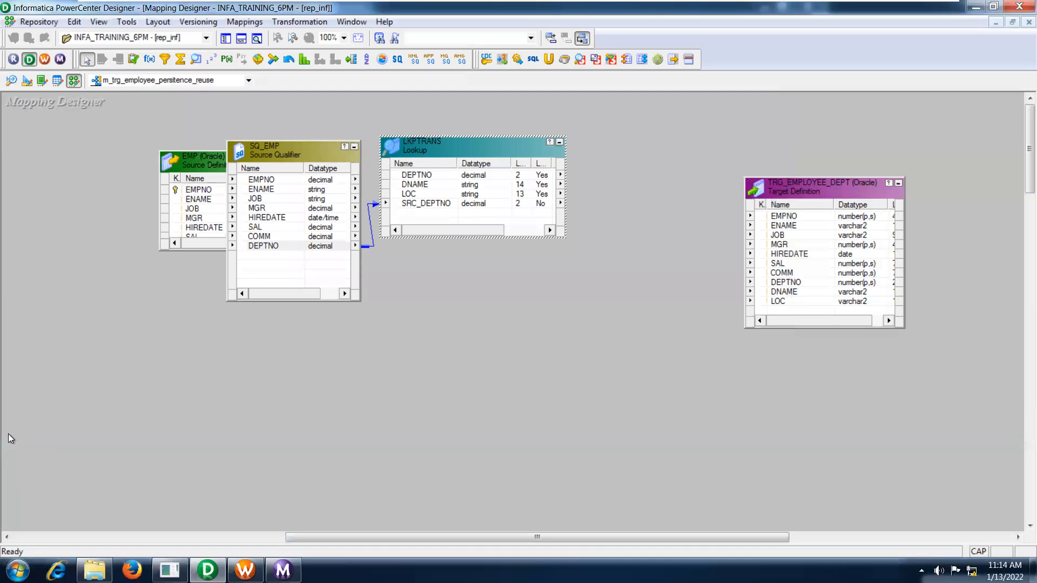
- Move the TRG_EMPLOYEE_DEPT target closer and link all SQ_EMP ports from EMPNO through DEPTNO to its matching ports
double_click(854, 189)
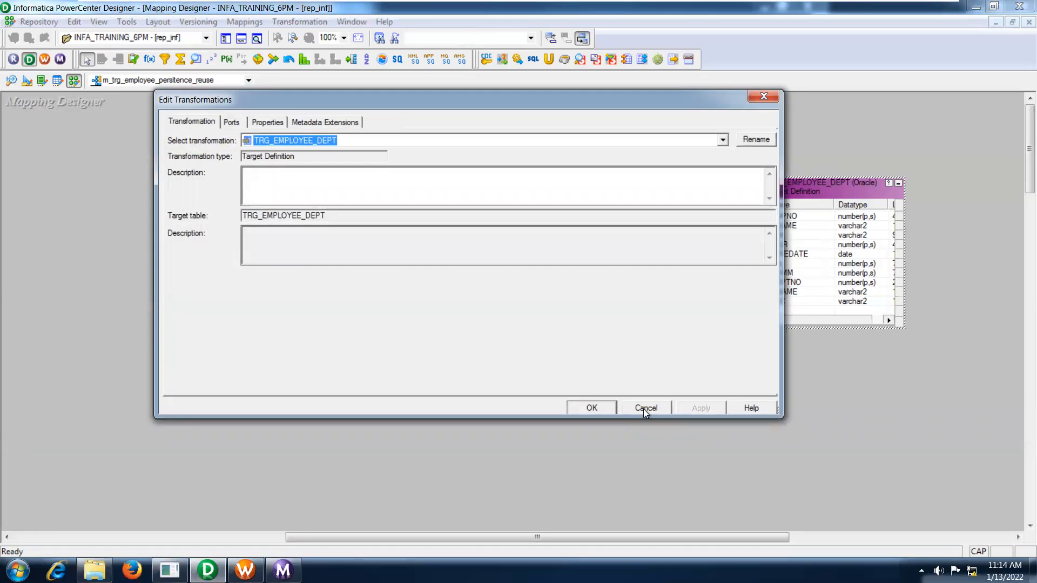
left_click(643, 409)
left_click_drag(853, 192, 815, 194)
left_click(277, 180)
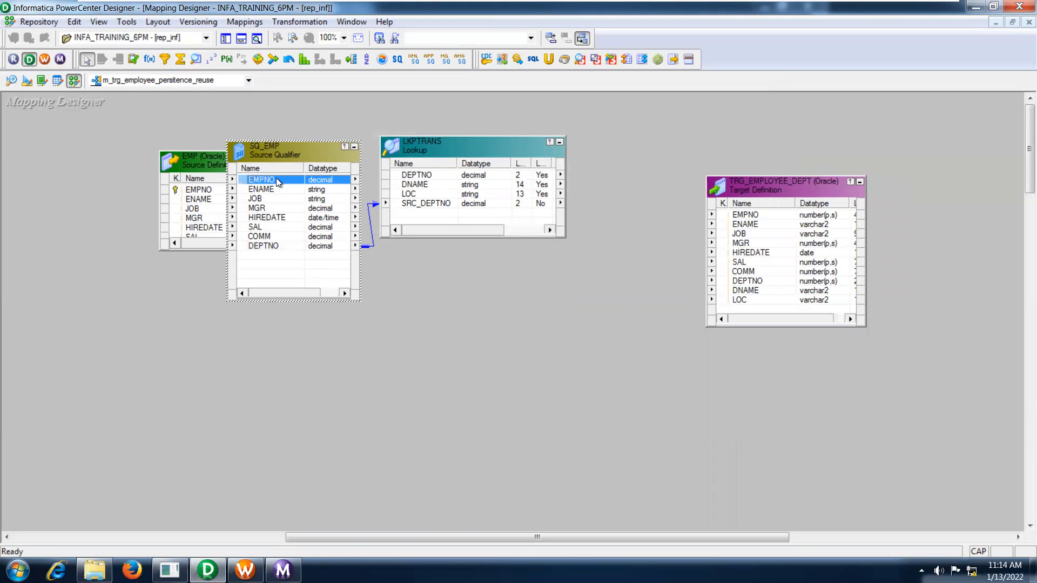
key("shift+Down")
key("shift+Down")
key("shift+Down")
key("shift+Down")
key("shift+Down")
key("shift+Down")
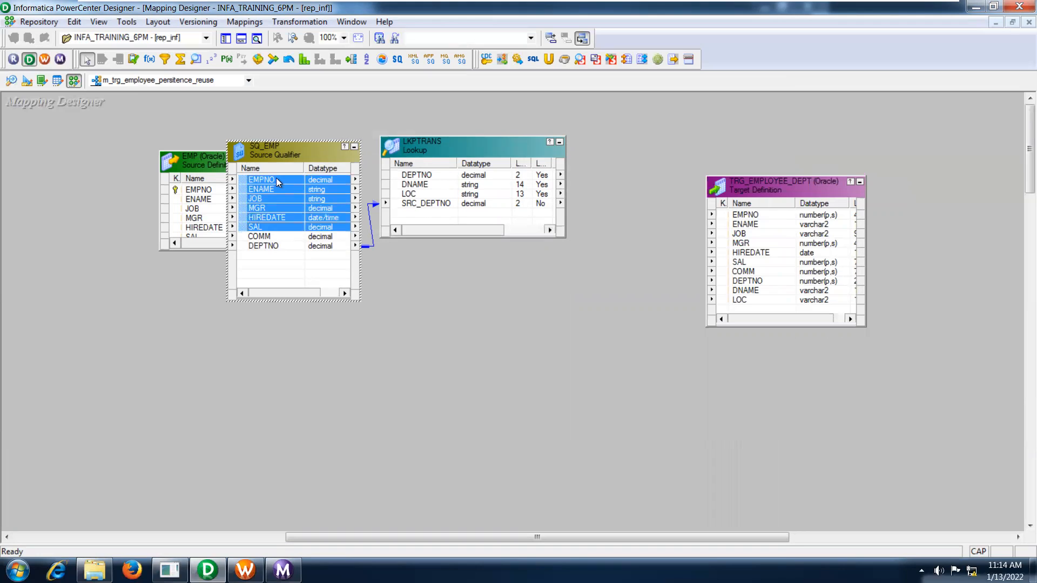
key("shift+Down")
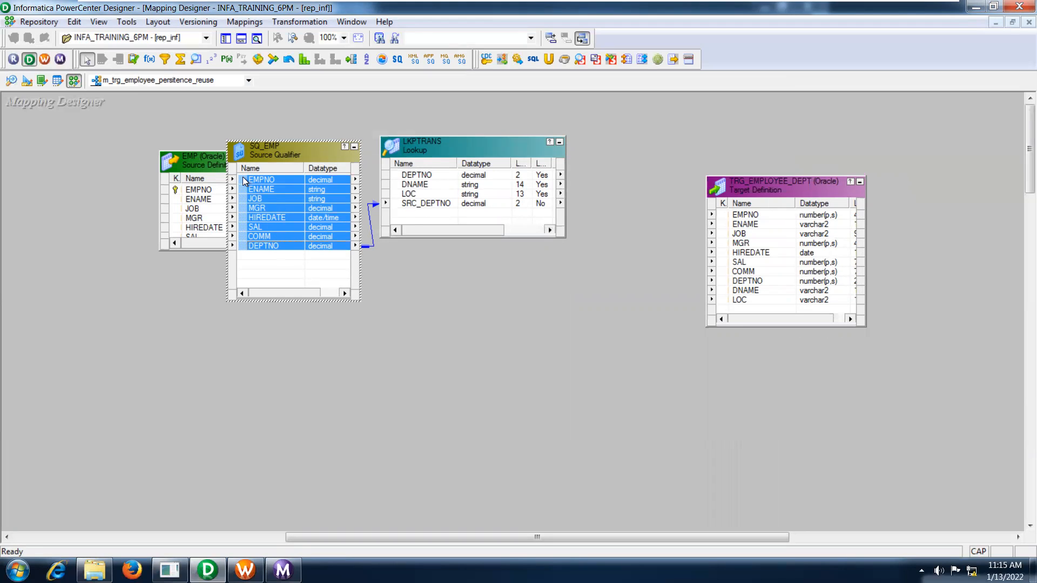
left_click_drag(249, 183, 777, 214)
- Link the DNAME and LOC ports of LKPTRANS to the matching ports of TRG_EMPLOYEE_DEPT
left_click(411, 183)
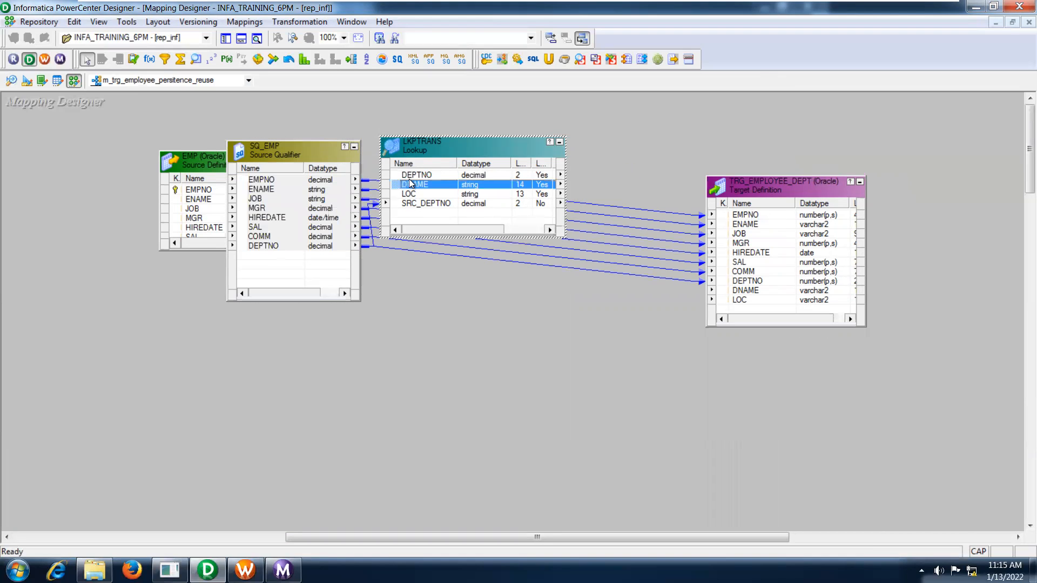
key("shift+Down")
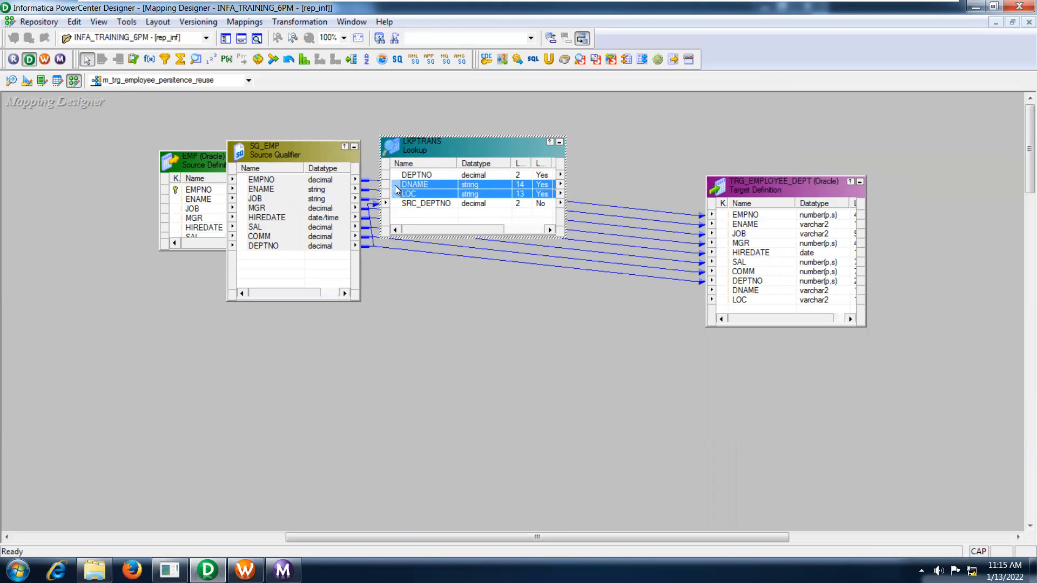
left_click_drag(397, 190, 738, 291)
- Arrange all objects in the mapping, show the navigator again and save the mapping
right_click(495, 319)
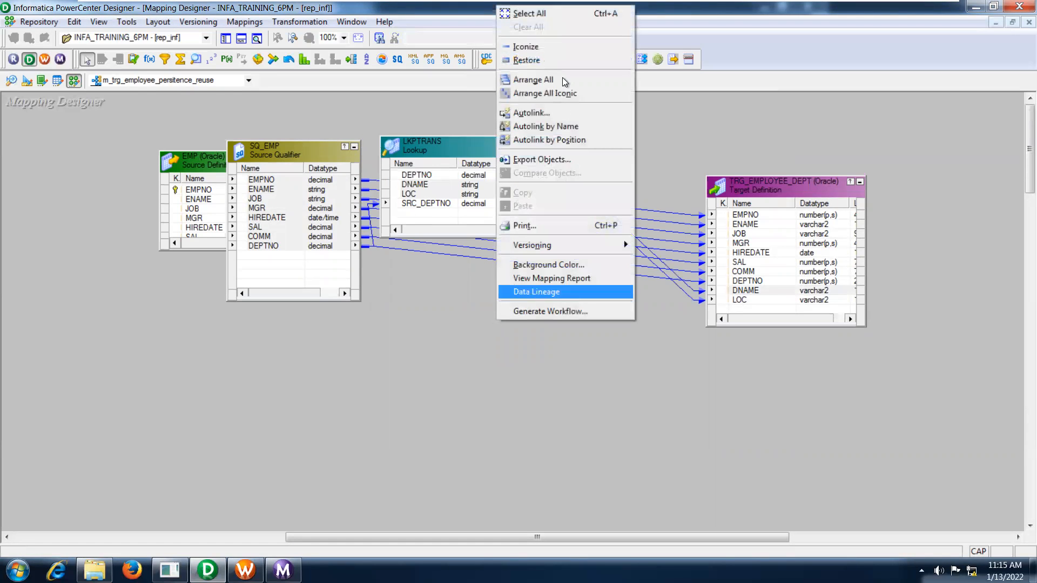
left_click(562, 78)
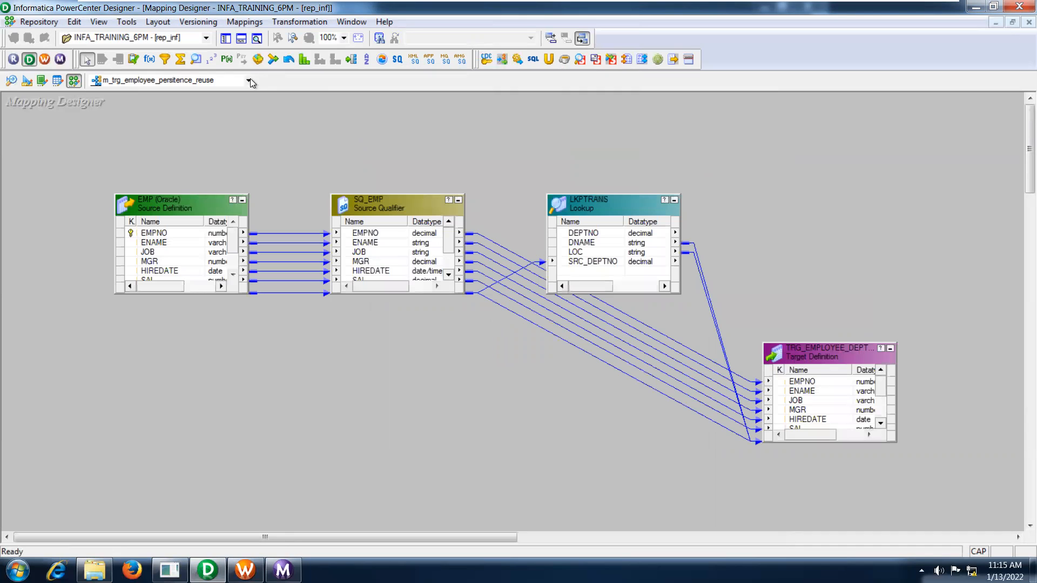
left_click(226, 38)
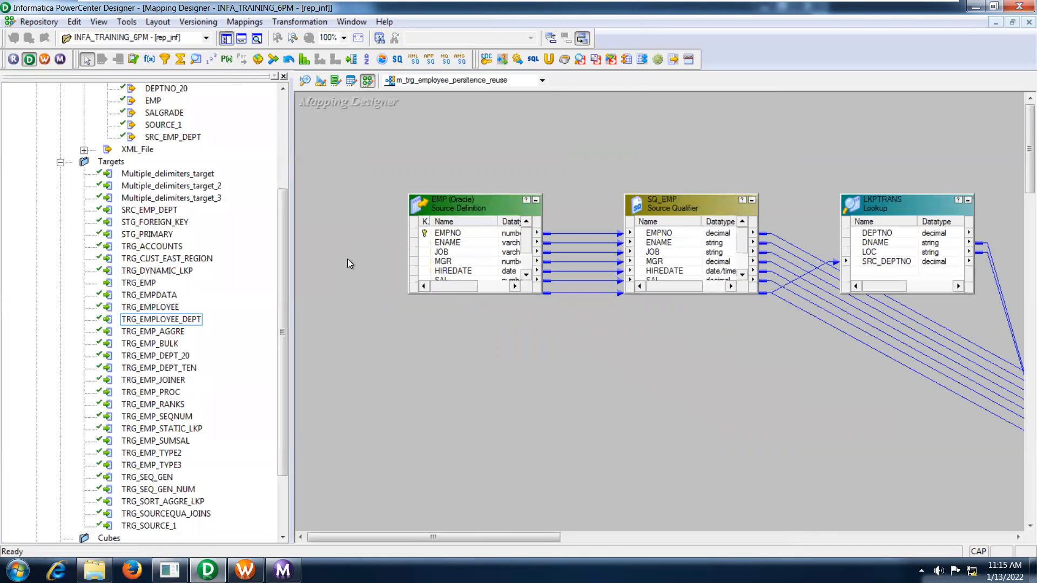
key("ctrl+s")
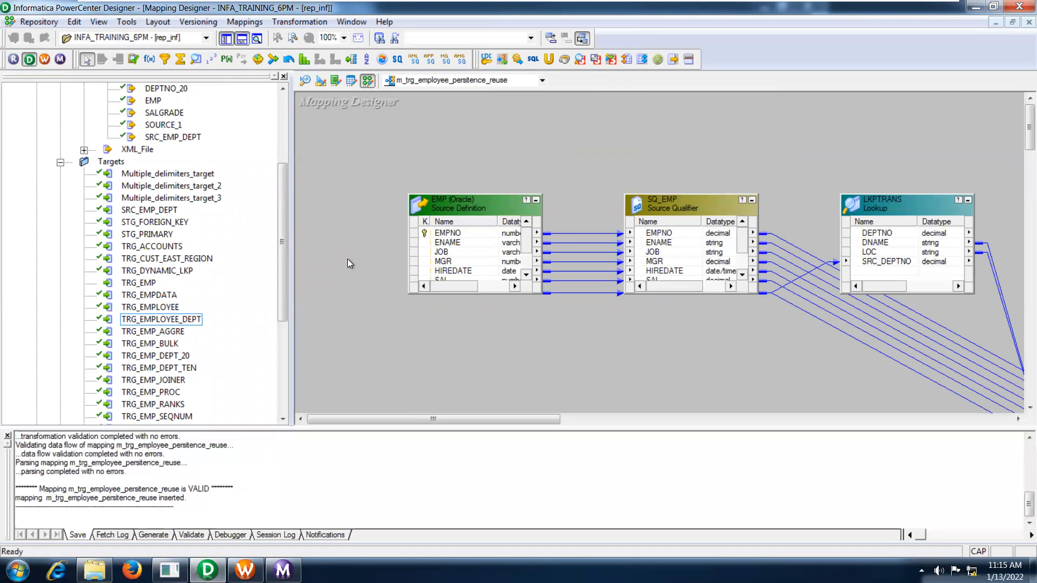
- Open the mapping's name for editing to copy it, leaving the mapping unchanged
left_click(244, 22)
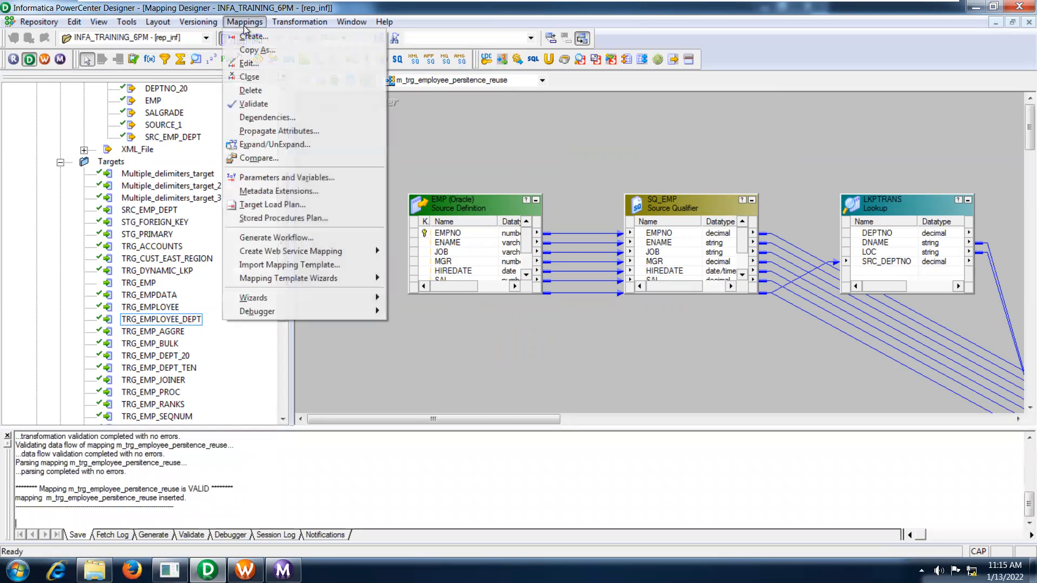
left_click(247, 70)
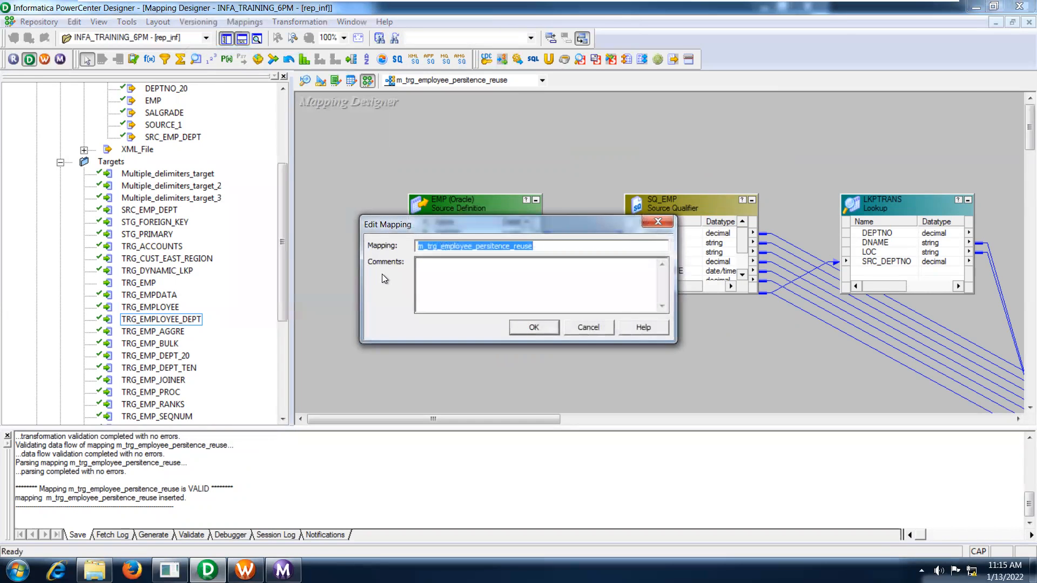
left_click(587, 328)
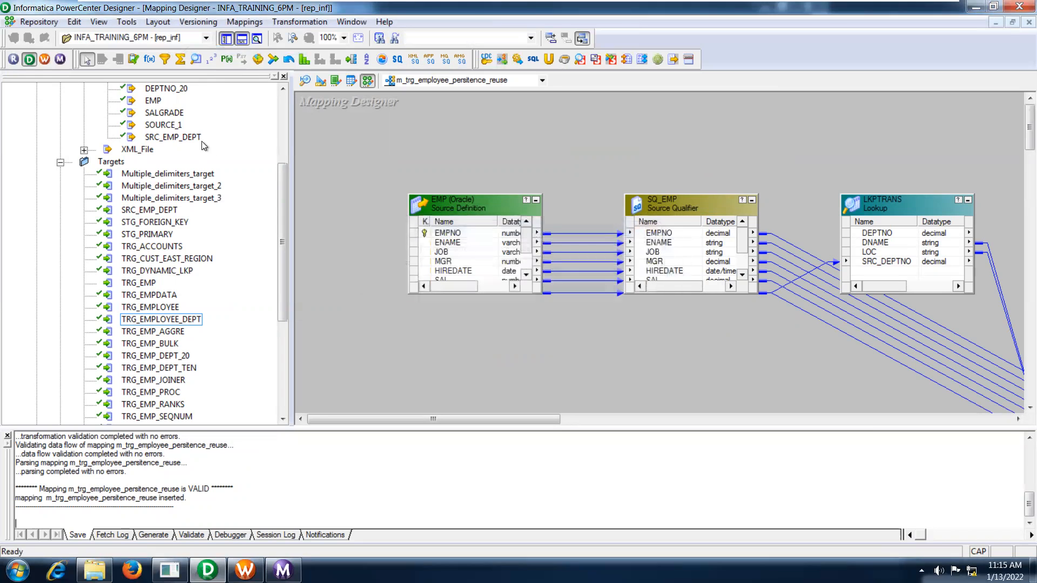
- Switch to Workflow Manager and clear the Task Developer workspace
left_click(44, 59)
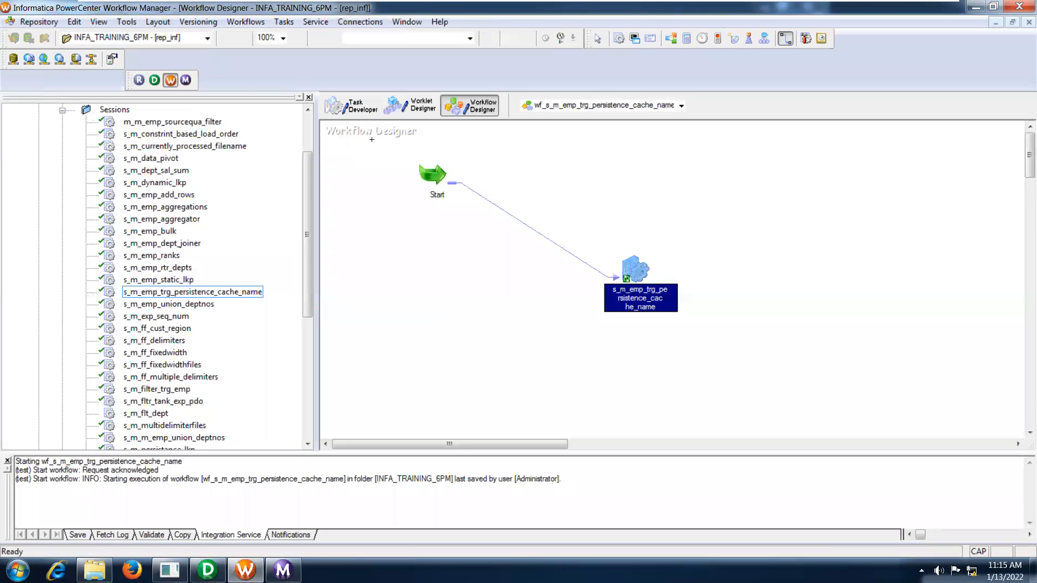
left_click(352, 106)
right_click(455, 261)
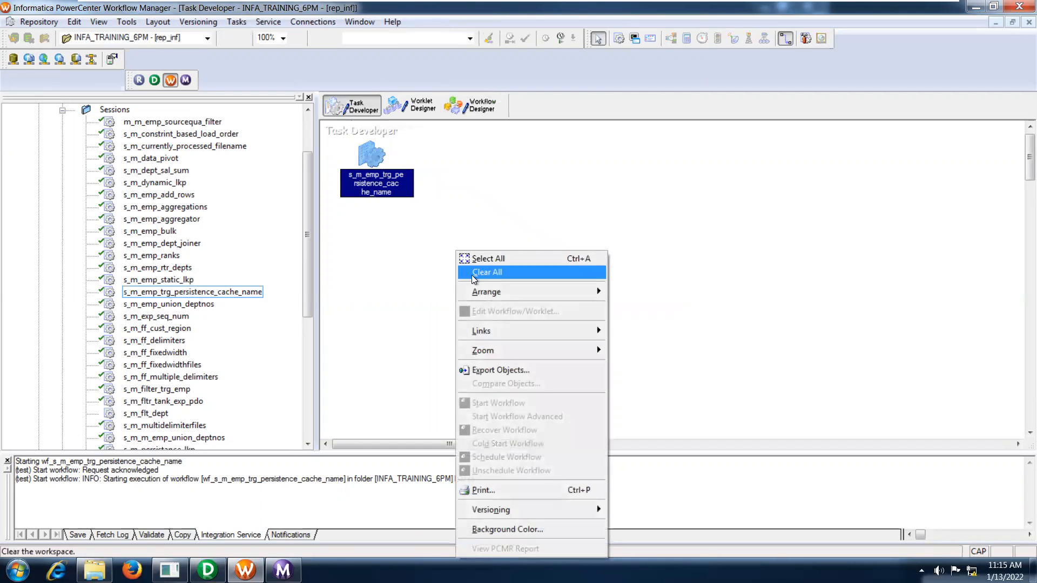
left_click(475, 272)
- Create a session task named s_m_trg_employee_persitence_reuse and associate it with the mapping m_trg_employee_persitence_reuse
left_click(236, 21)
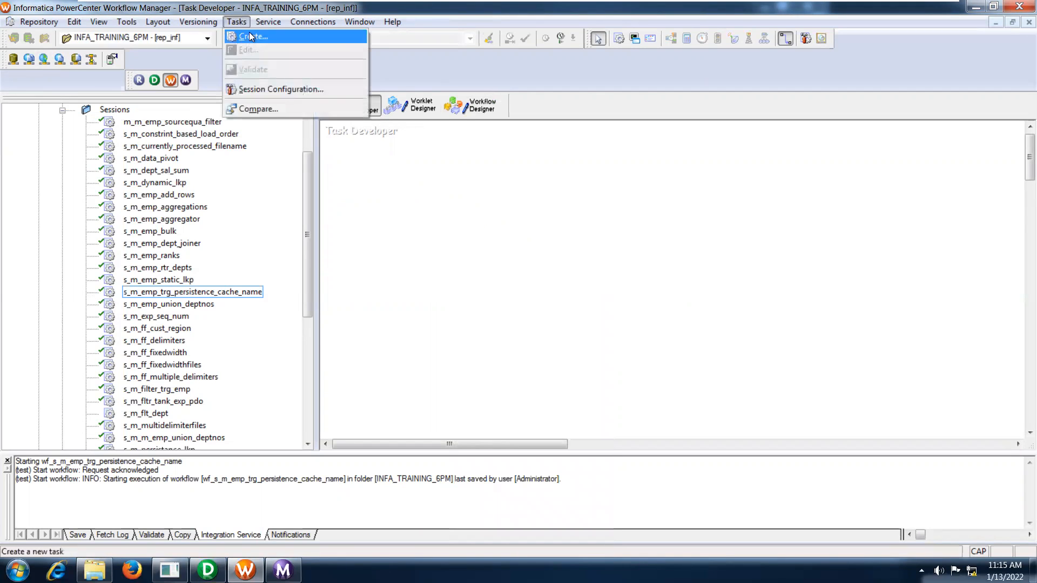
left_click(248, 34)
left_click(616, 300)
type("s_m_trg_employee_persitence_reuse")
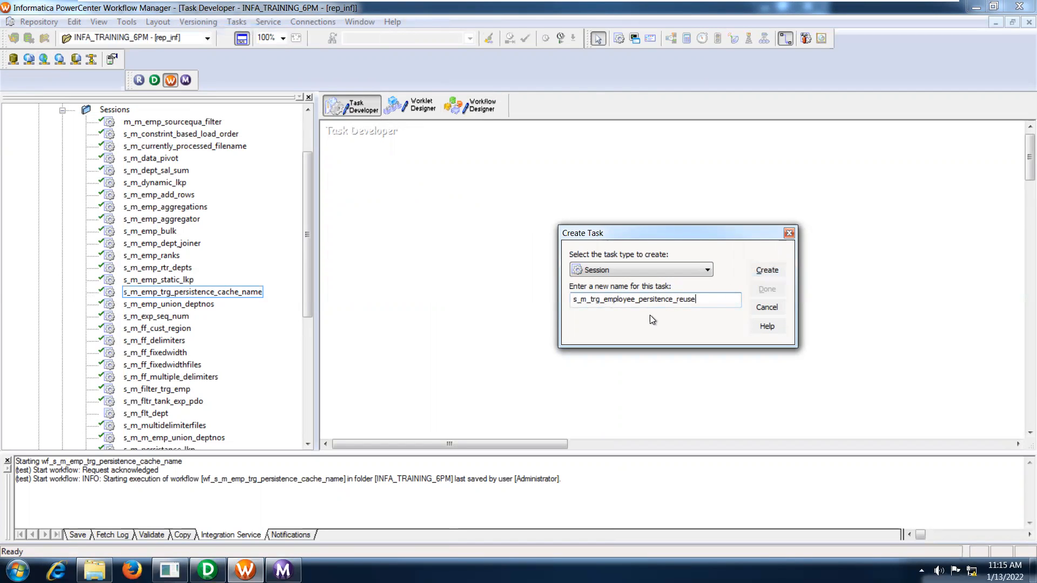
left_click(768, 272)
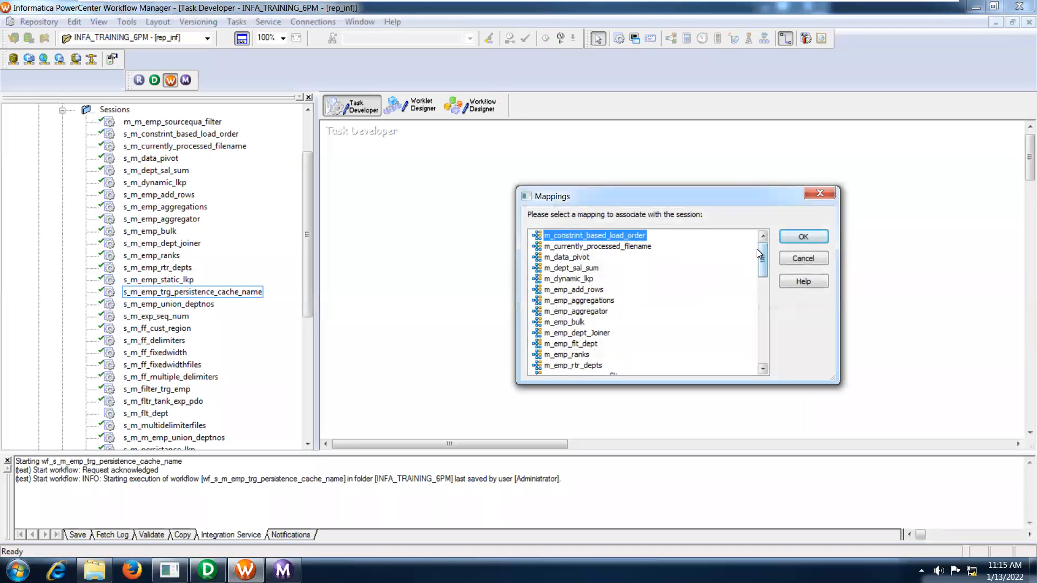
left_click_drag(763, 265, 764, 346)
left_click(648, 334)
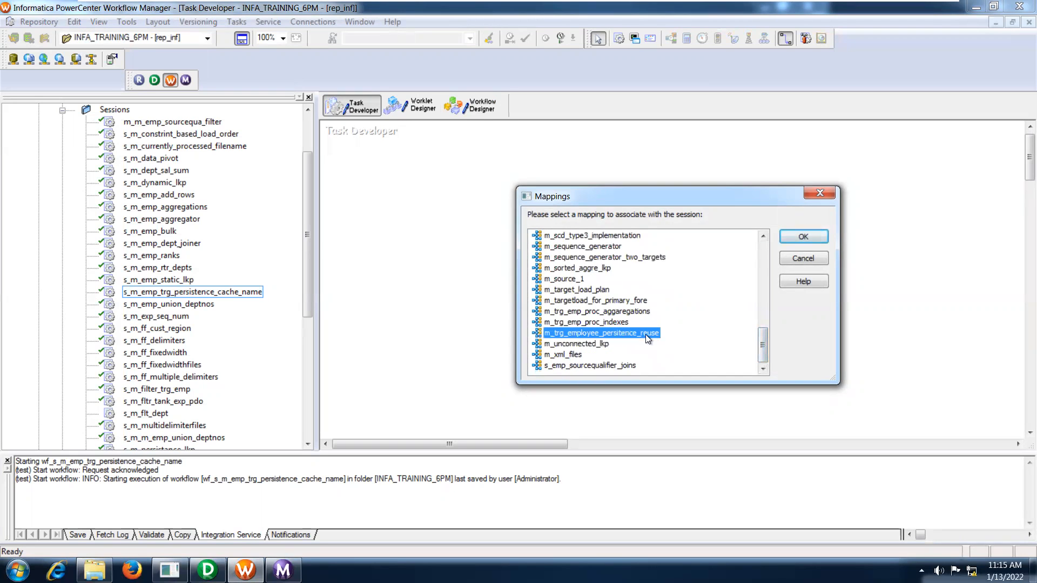
left_click(813, 238)
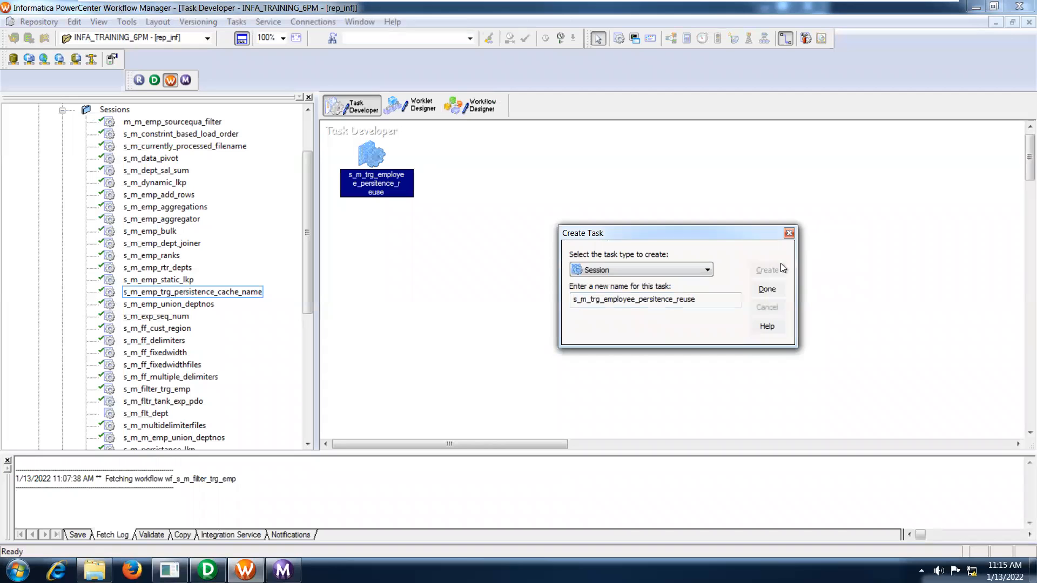
- Finish the task creation, open the new session for editing and assign the Oracle relational connection to source SQ_EMP
left_click(767, 290)
double_click(380, 160)
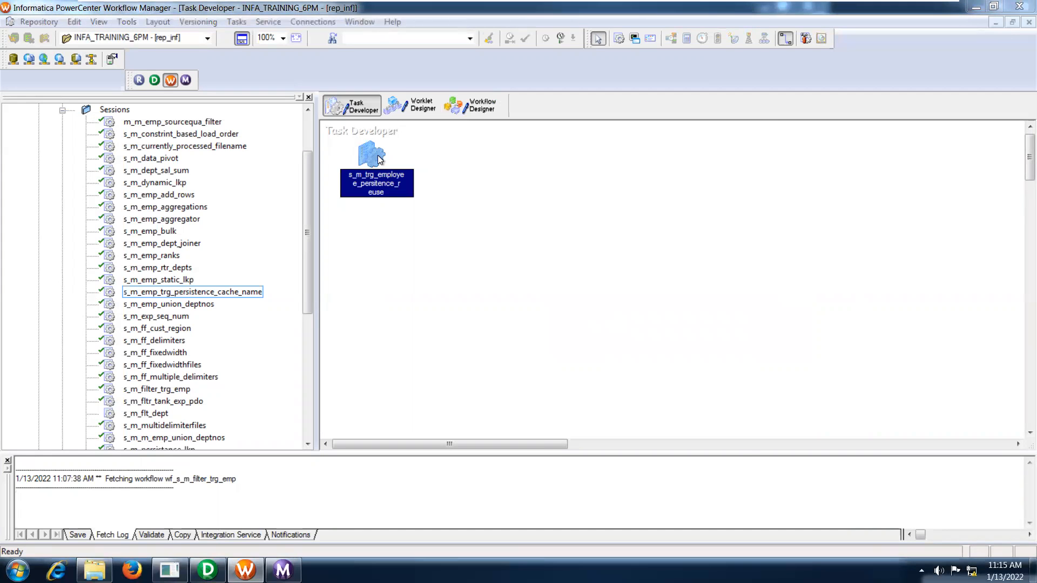
left_click(714, 107)
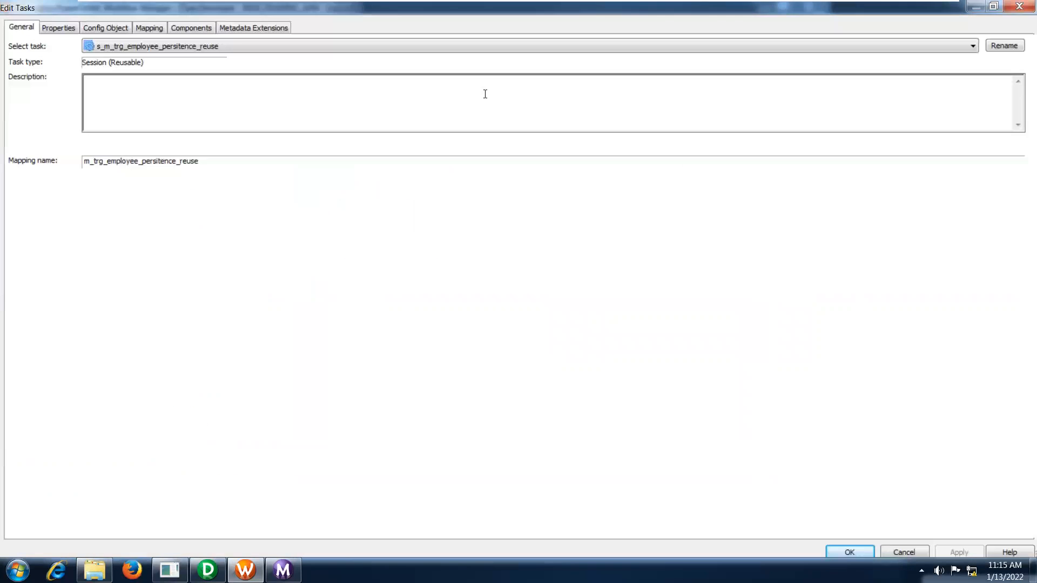
left_click(151, 29)
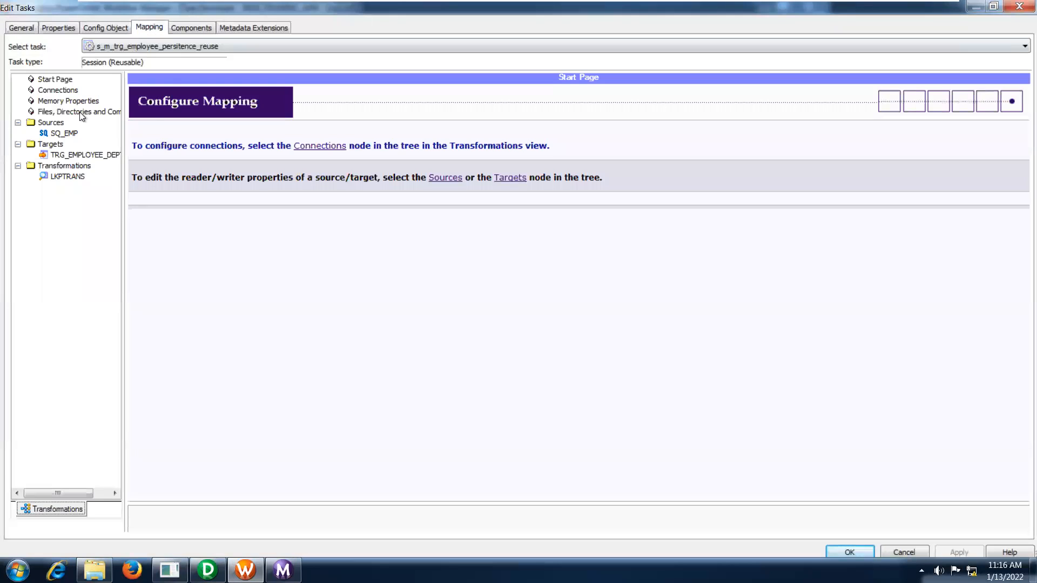
left_click(63, 133)
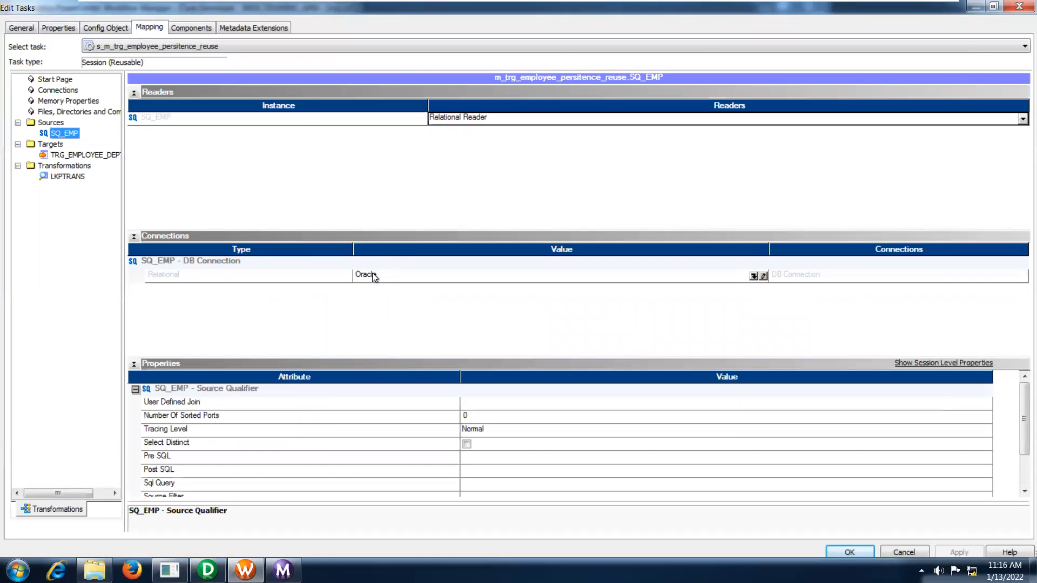
left_click(753, 277)
left_click(533, 232)
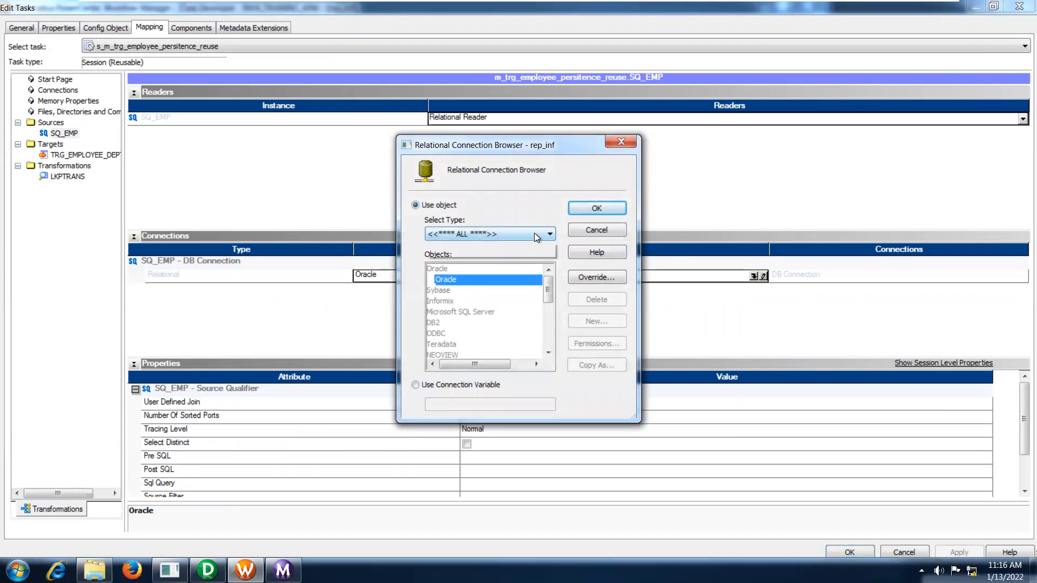
left_click(504, 254)
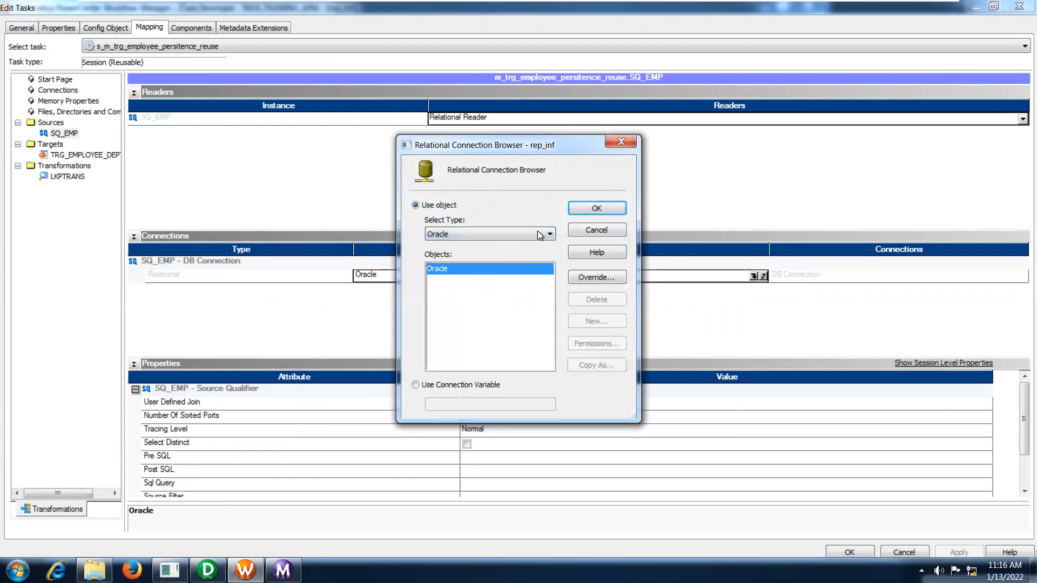
left_click(597, 208)
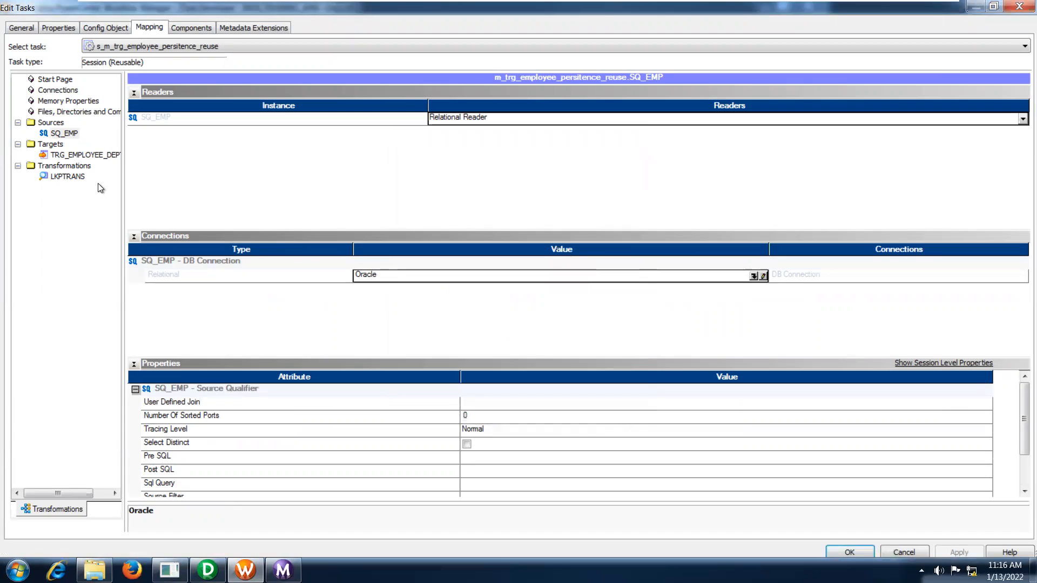
- Assign the Oracle relational connection to the session's target TRG_EMPLOYEE_DEPT
left_click(85, 157)
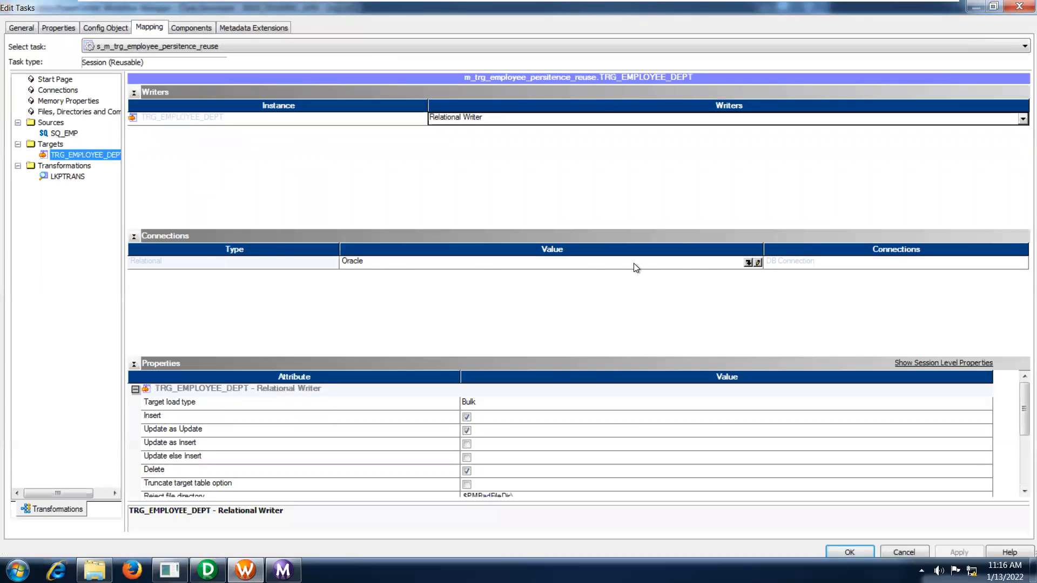
left_click(748, 264)
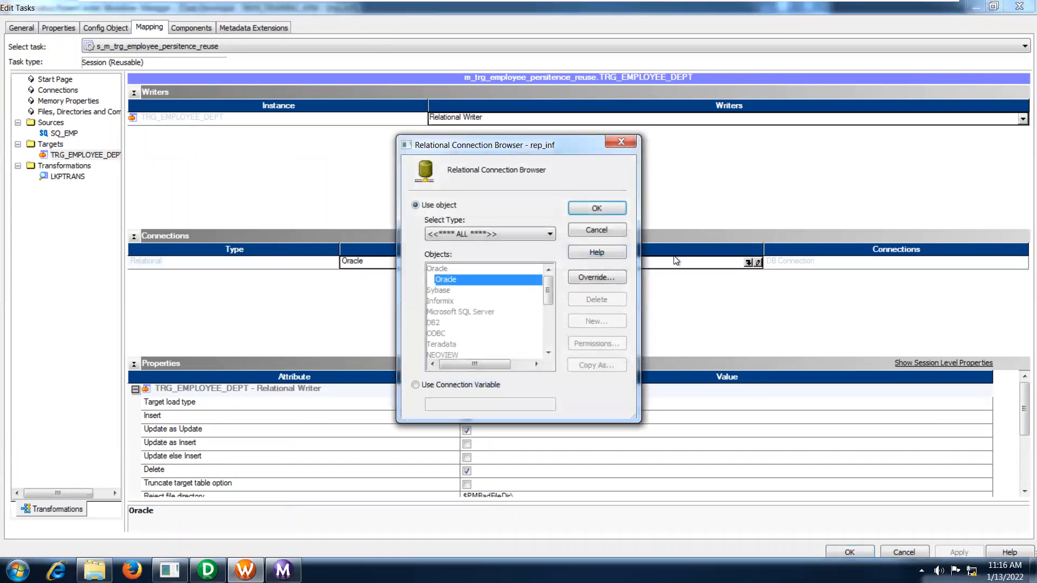
left_click(534, 238)
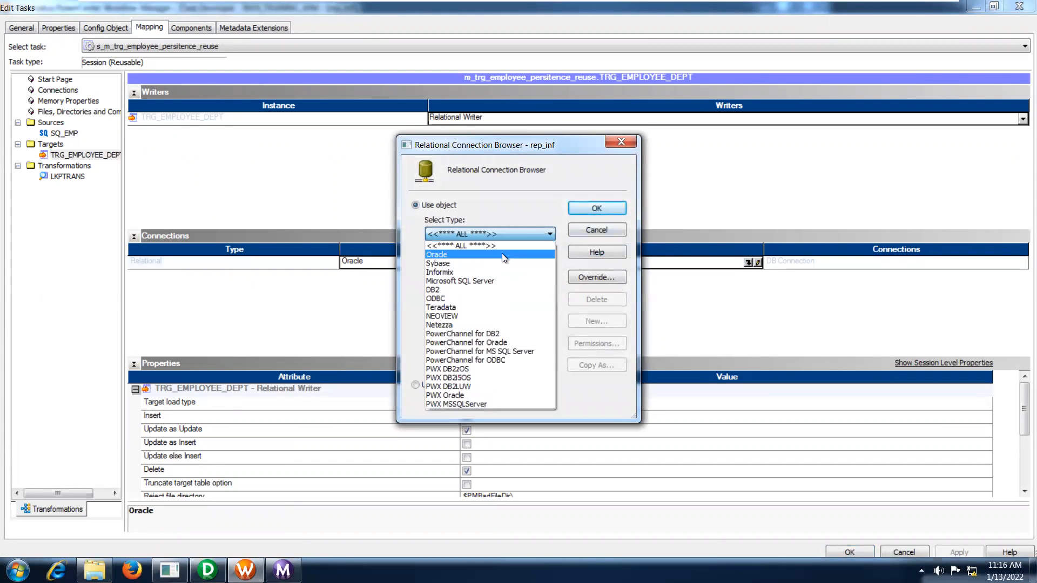
left_click(501, 254)
left_click(597, 209)
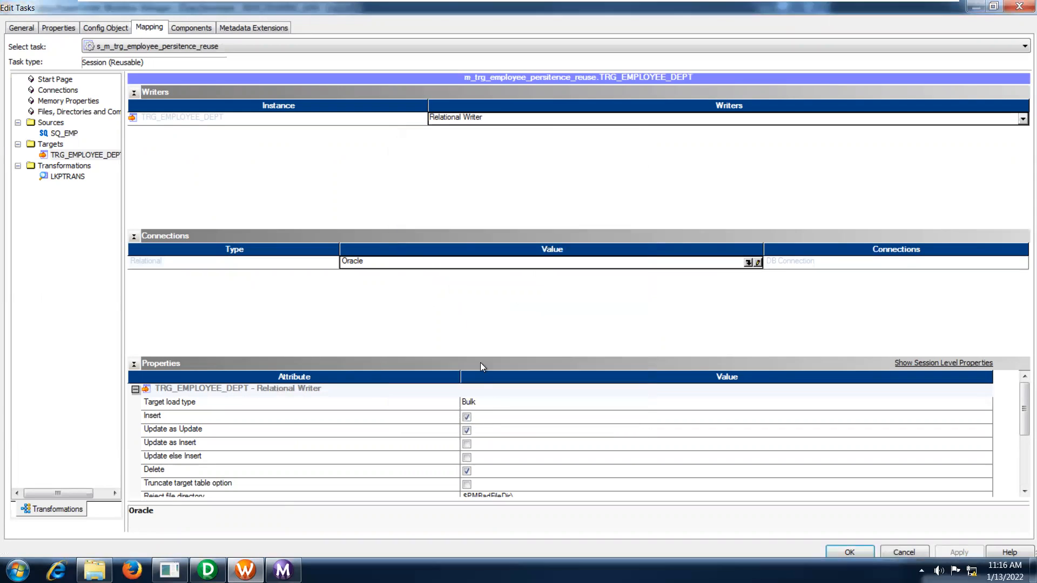
- Set the target load type to Normal, enable the truncate target table option and apply the changes
left_click(494, 401)
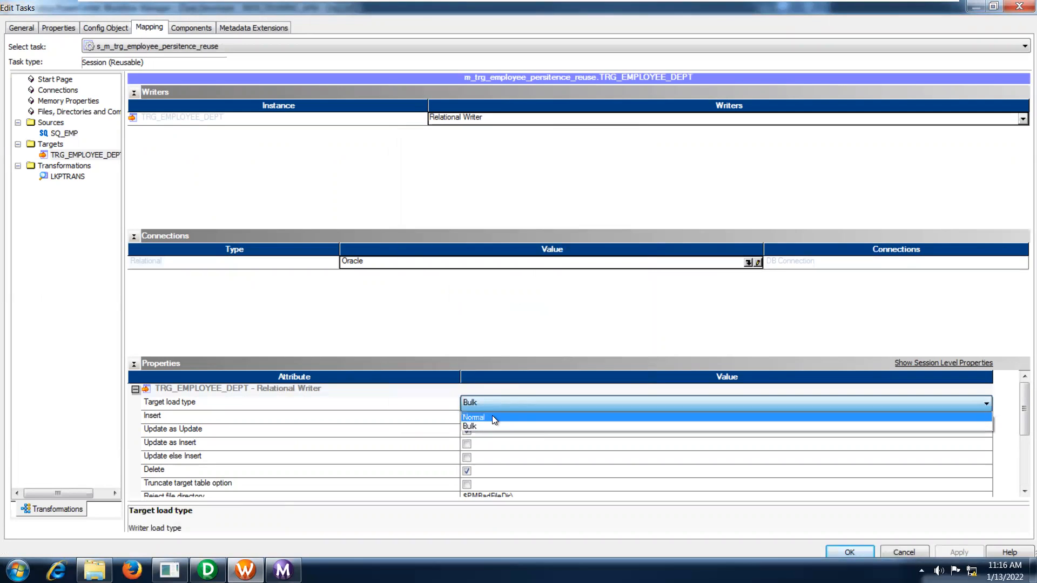
left_click(492, 416)
left_click(468, 488)
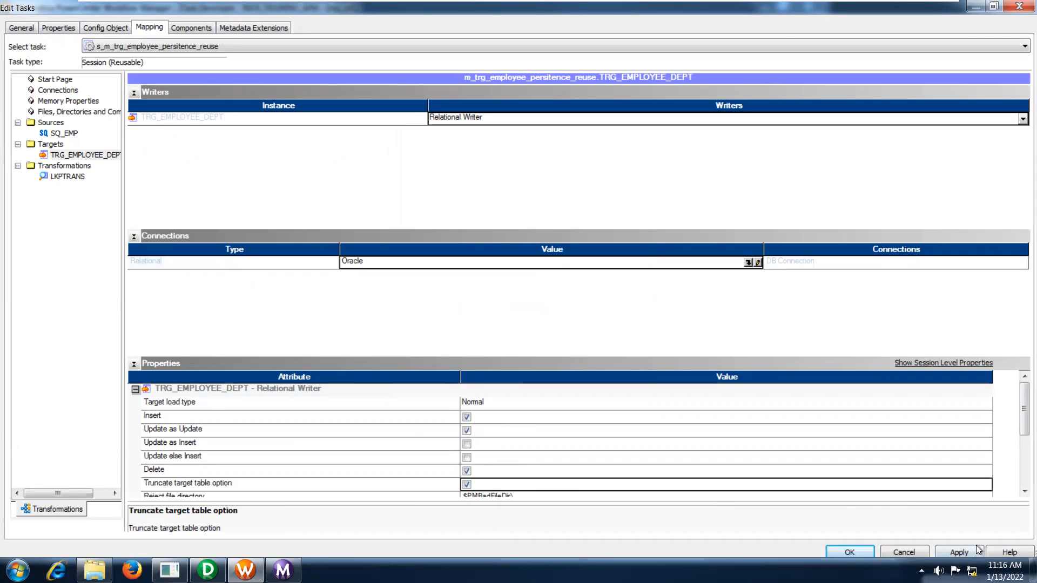
left_click(959, 552)
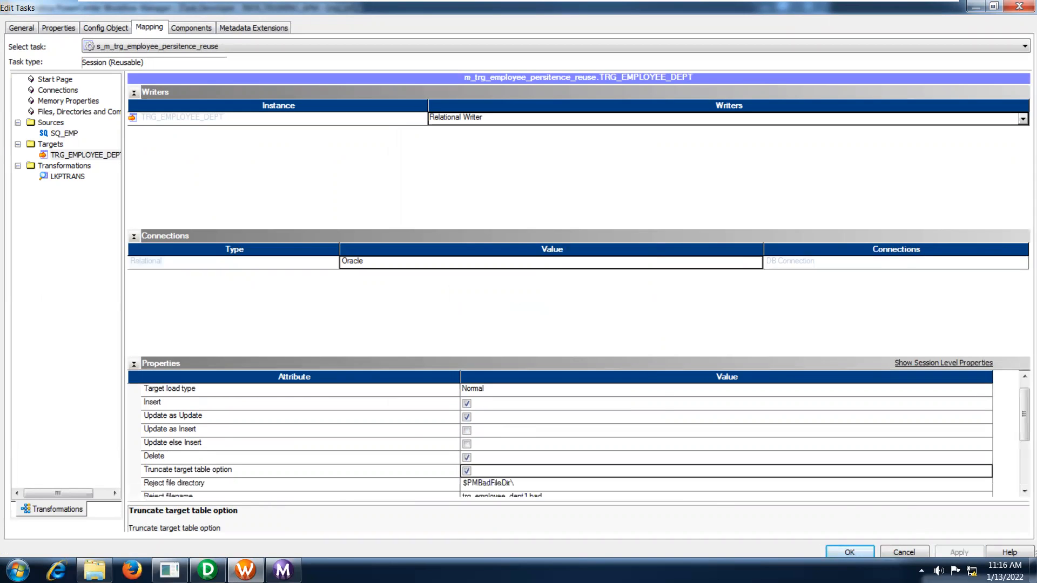
- Replace the LKPTRANS lookup's connection variable with the Oracle connection object, confirm the session edits and save to the repository
left_click(60, 177)
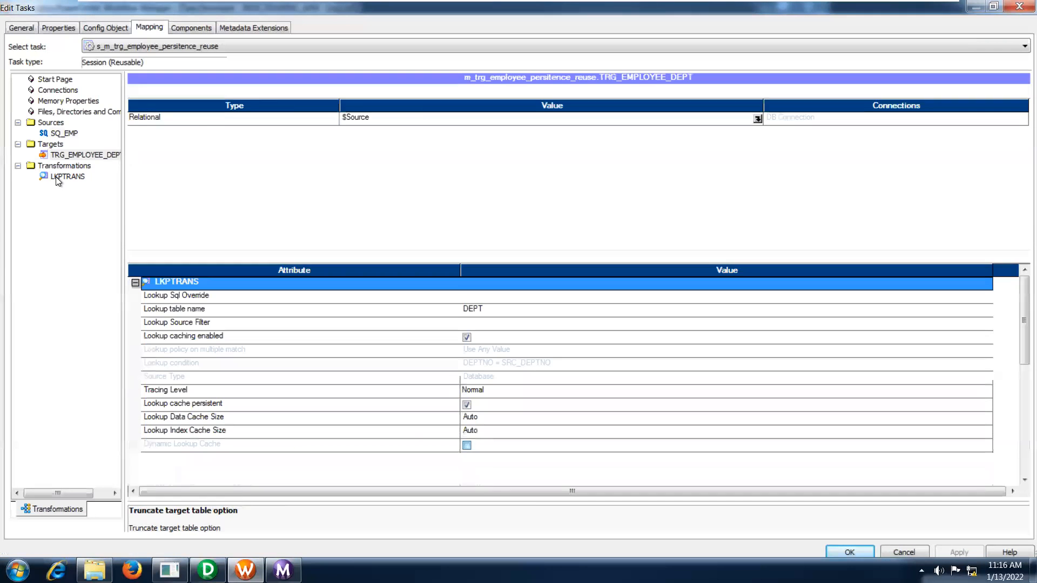
left_click(757, 118)
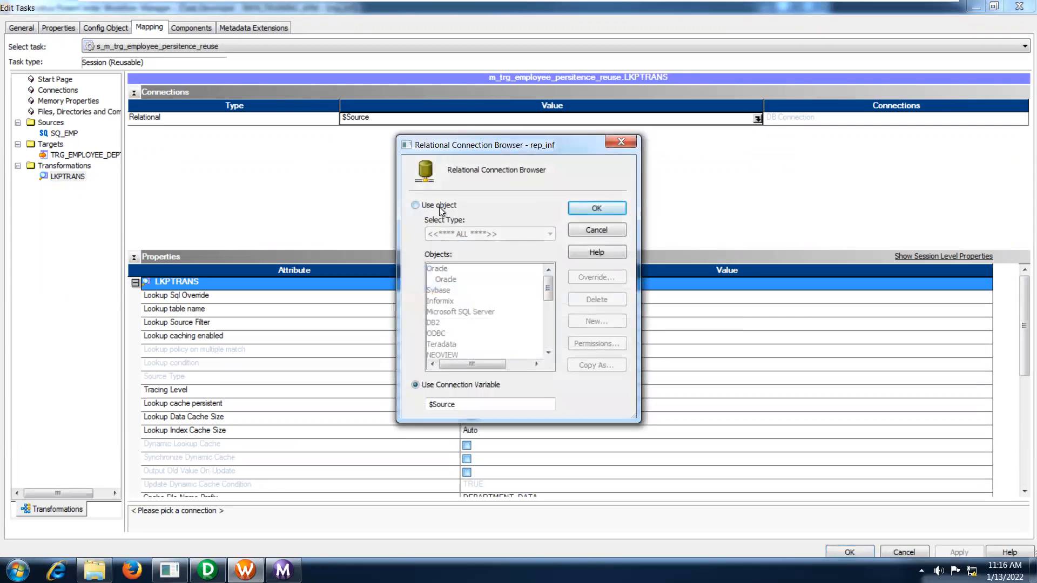
left_click(439, 207)
left_click(448, 234)
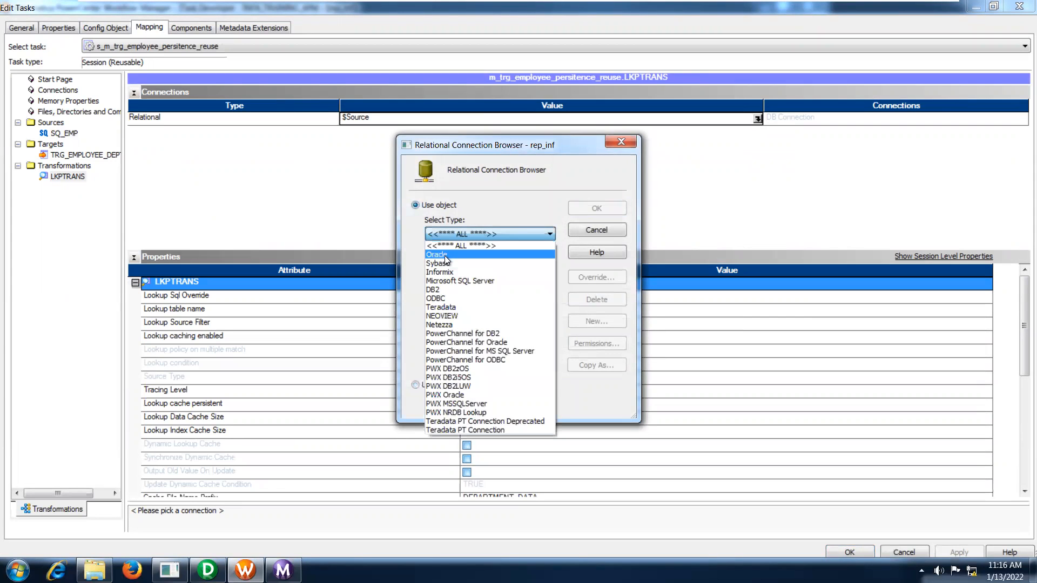
left_click(445, 255)
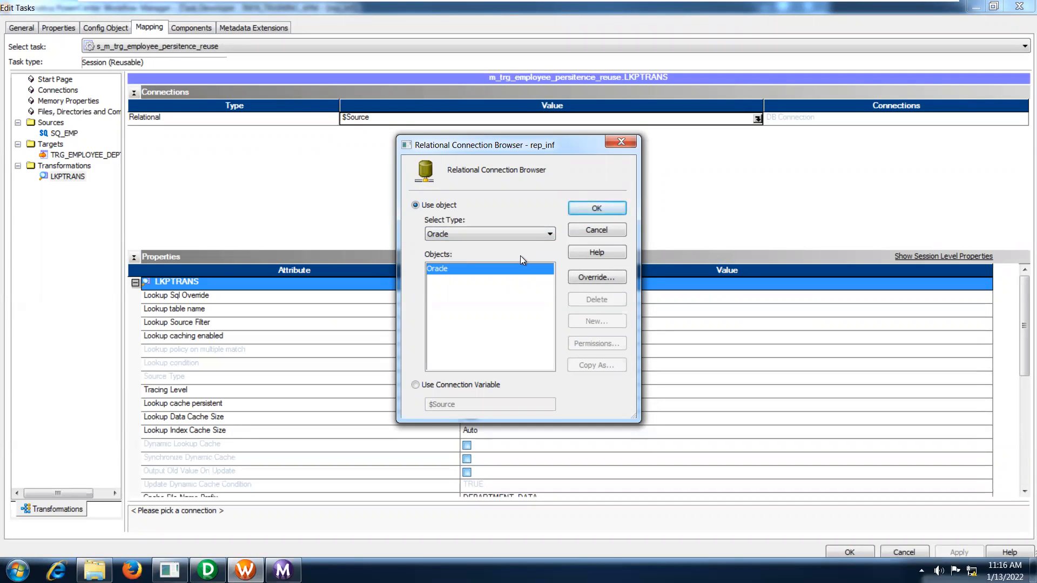
left_click(589, 209)
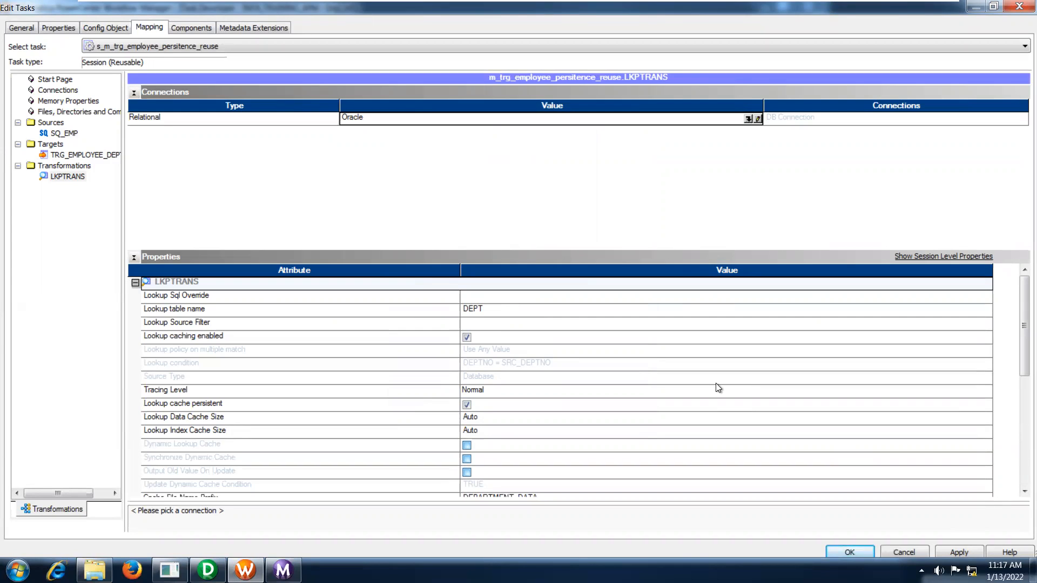
left_click(955, 551)
left_click(850, 552)
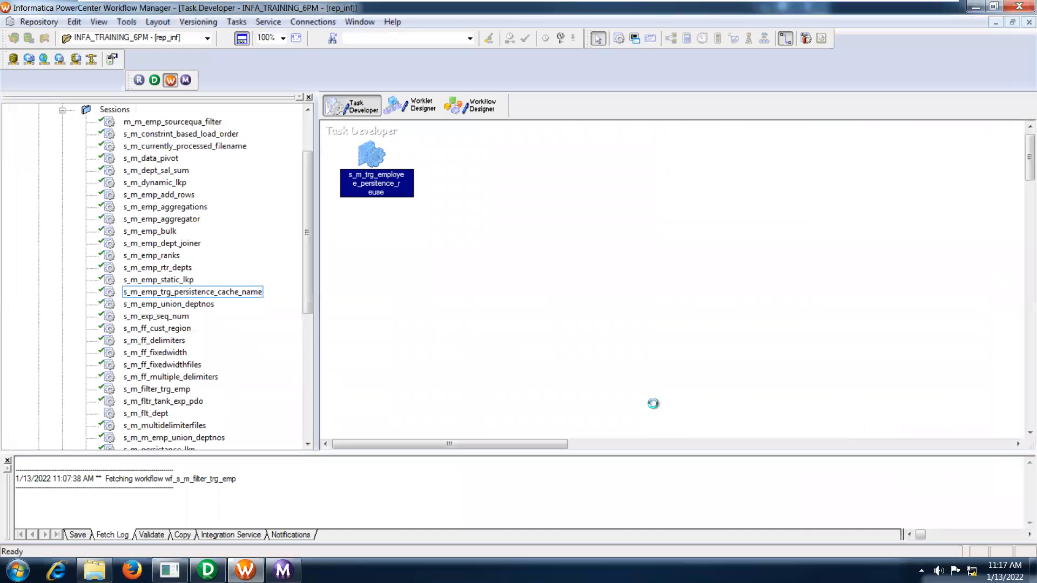
key("ctrl+s")
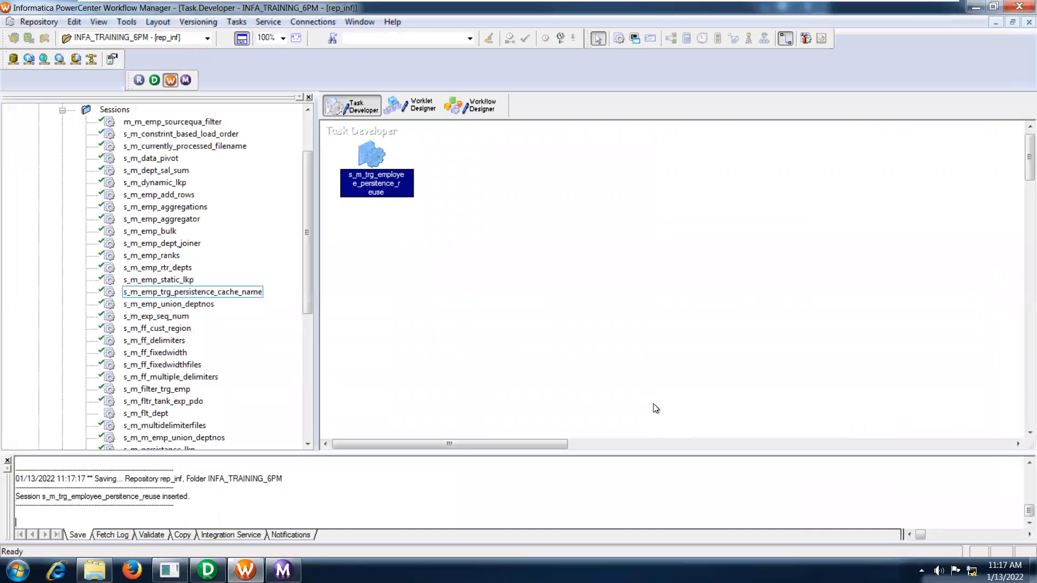
- Create a workflow named wf_s_m_trg_employee_persitence_reuse in Workflow Designer
left_click(468, 112)
left_click(245, 22)
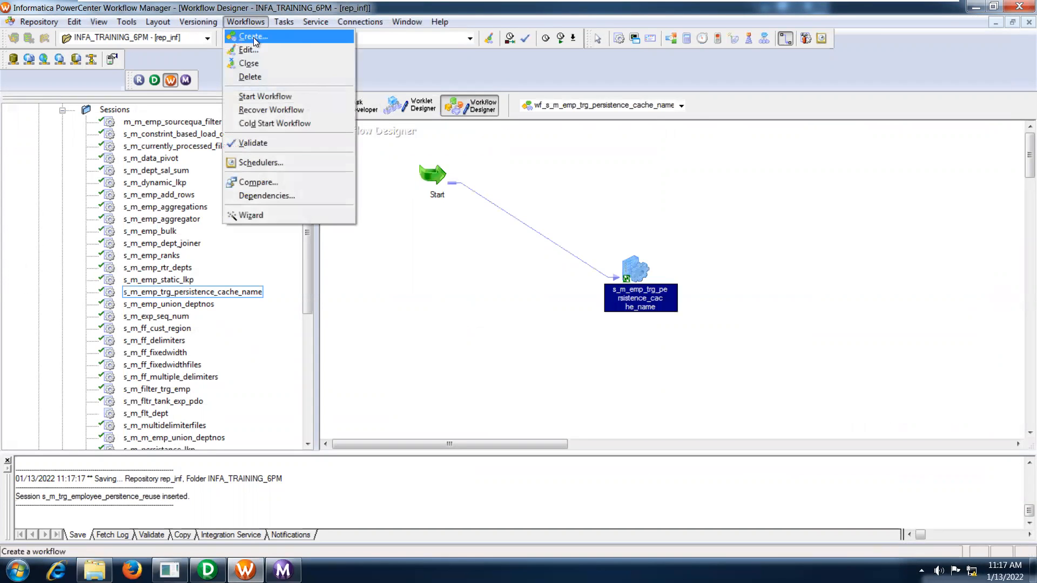
left_click(252, 36)
type("wf_s_")
type("m_trg_employee_persitence_reuse")
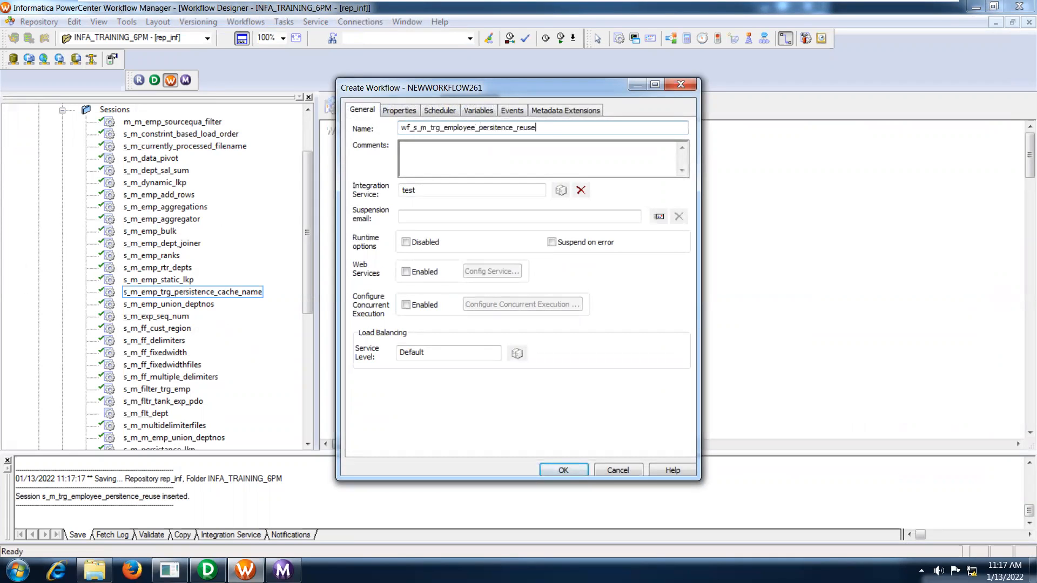
left_click(562, 469)
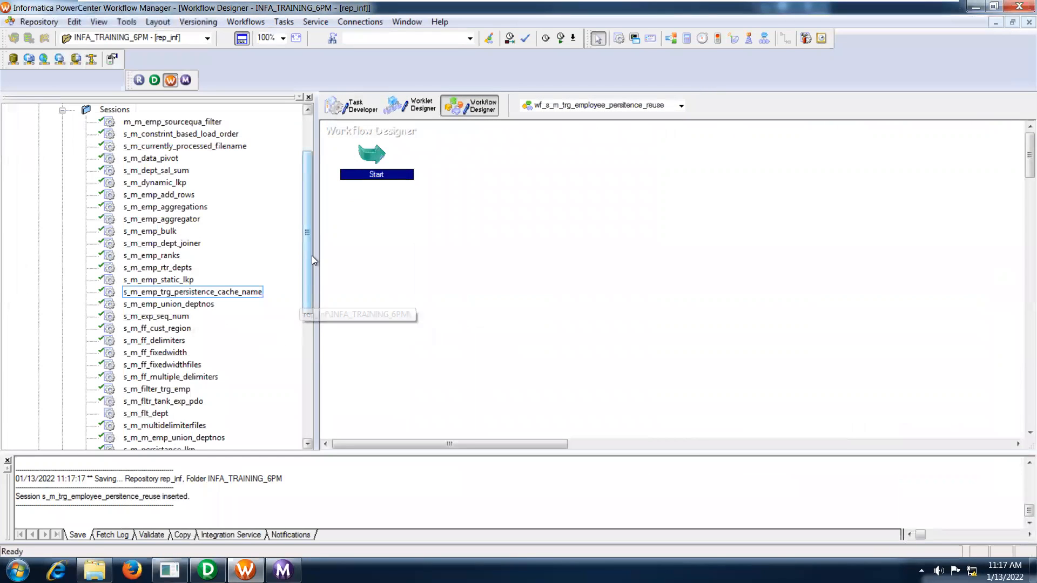
- Add the session s_m_trg_employee_persitence_reuse to the workflow, link it from the Start task and save
left_click_drag(305, 251, 299, 388)
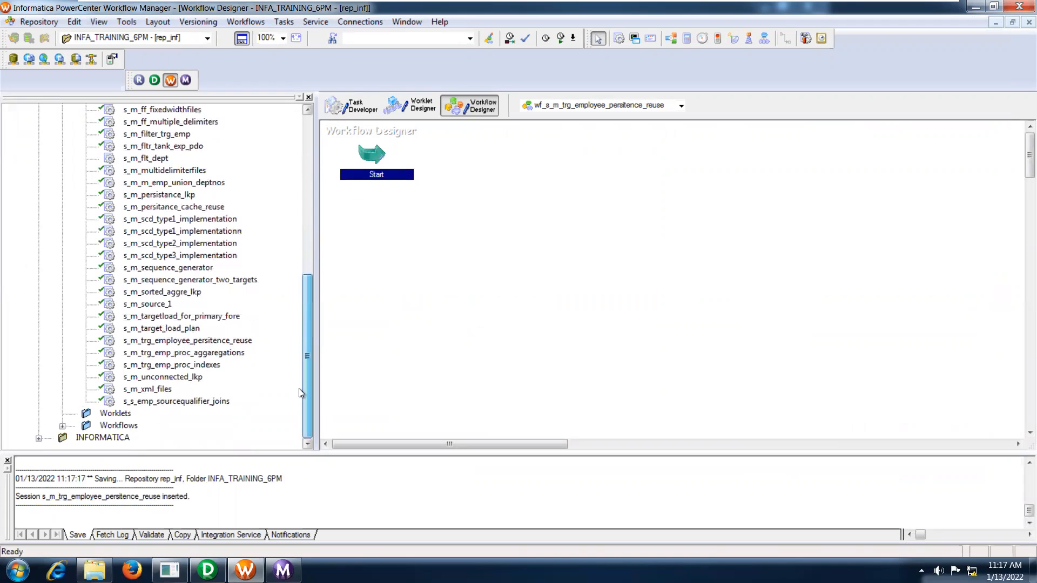
left_click(229, 342)
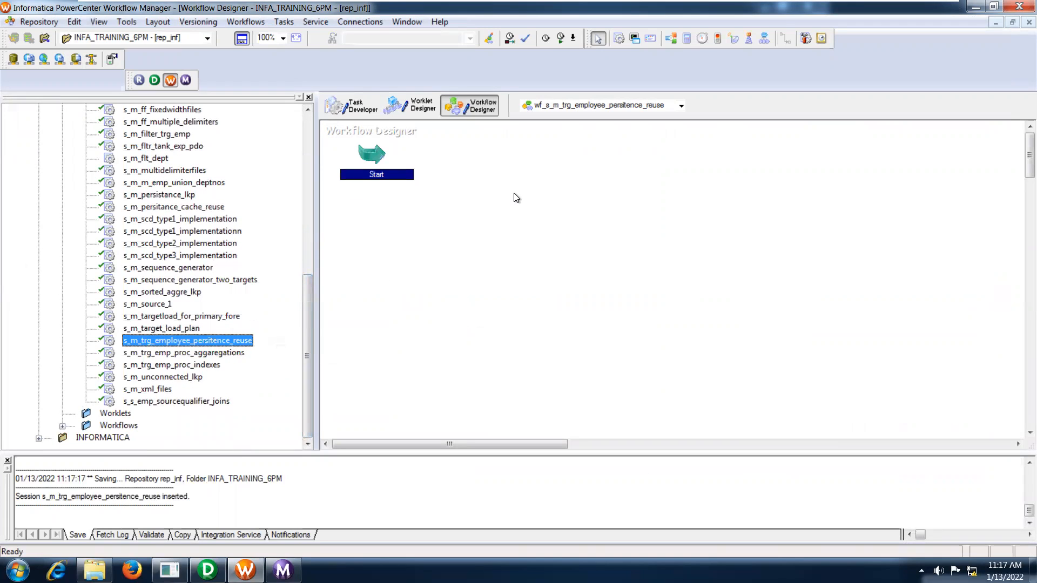
left_click_drag(227, 343, 485, 258)
left_click(785, 38)
left_click_drag(366, 144, 512, 273)
key("ctrl+s")
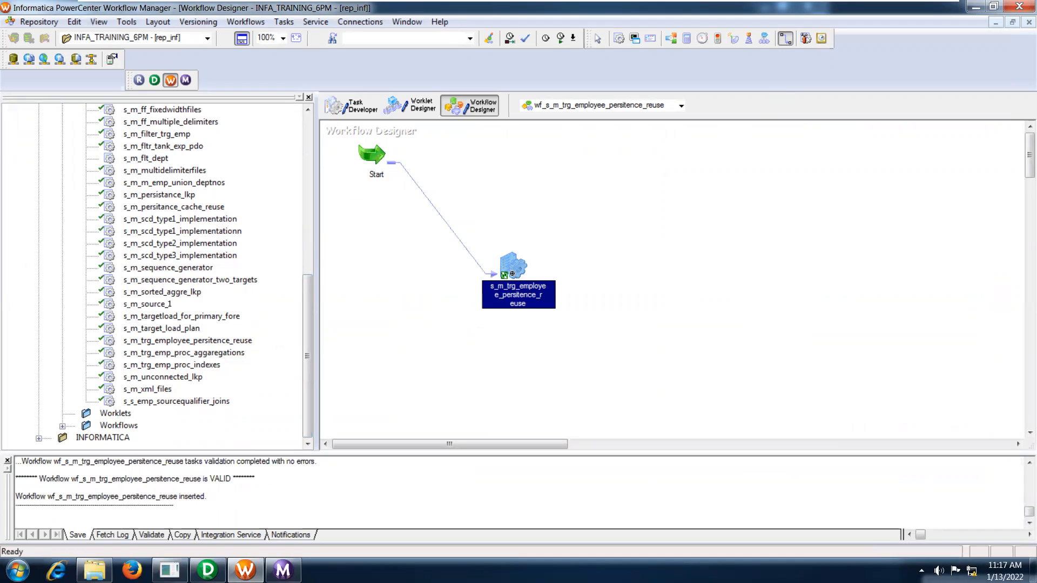
- Start the workflow and show the run properties of session s_m_trg_employee_persitence_reuse in Workflow Monitor
left_click(254, 25)
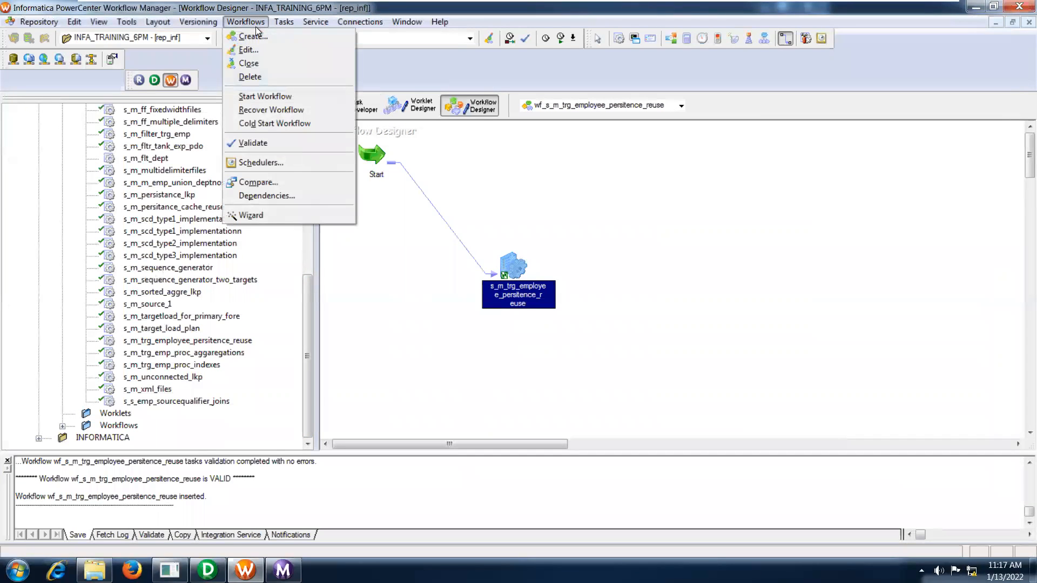
left_click(268, 97)
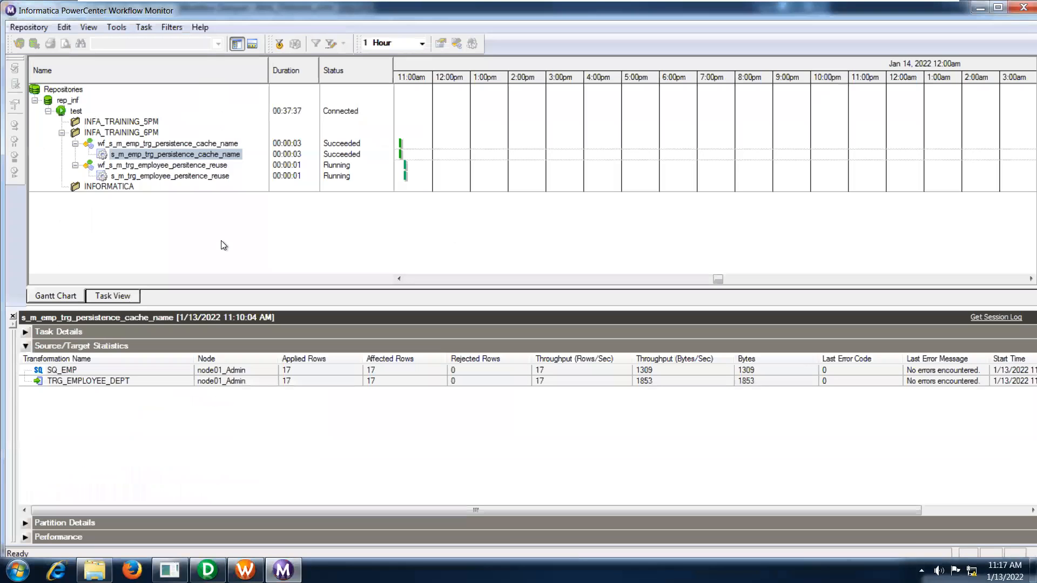
right_click(185, 178)
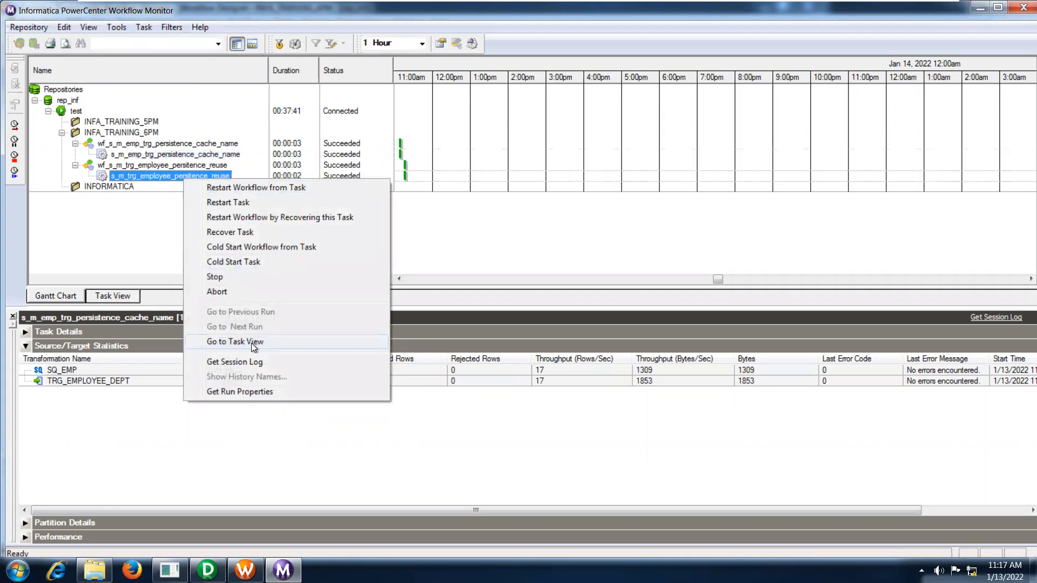
left_click(246, 394)
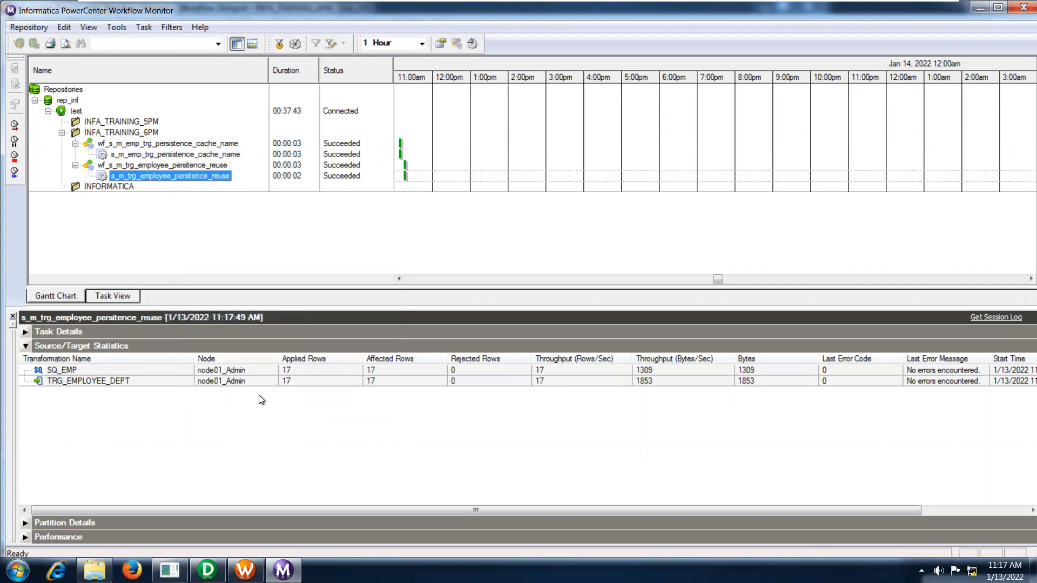
- Rerun SELECT * FROM TRG_EMPLOYEE_DEPT; in SQL Plus to check the loaded rows and return to Workflow Manager
left_click(170, 570)
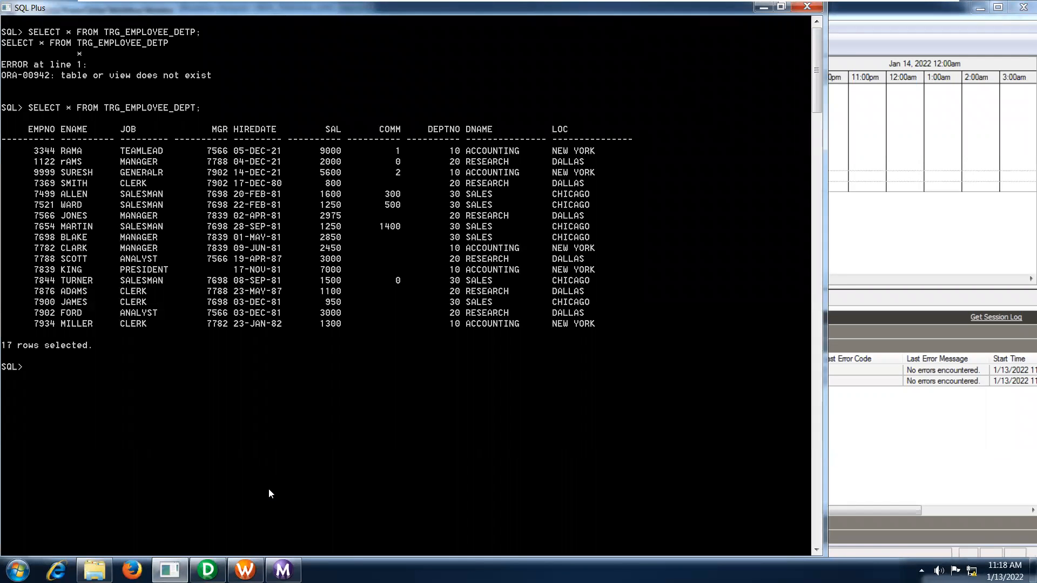
key("Up")
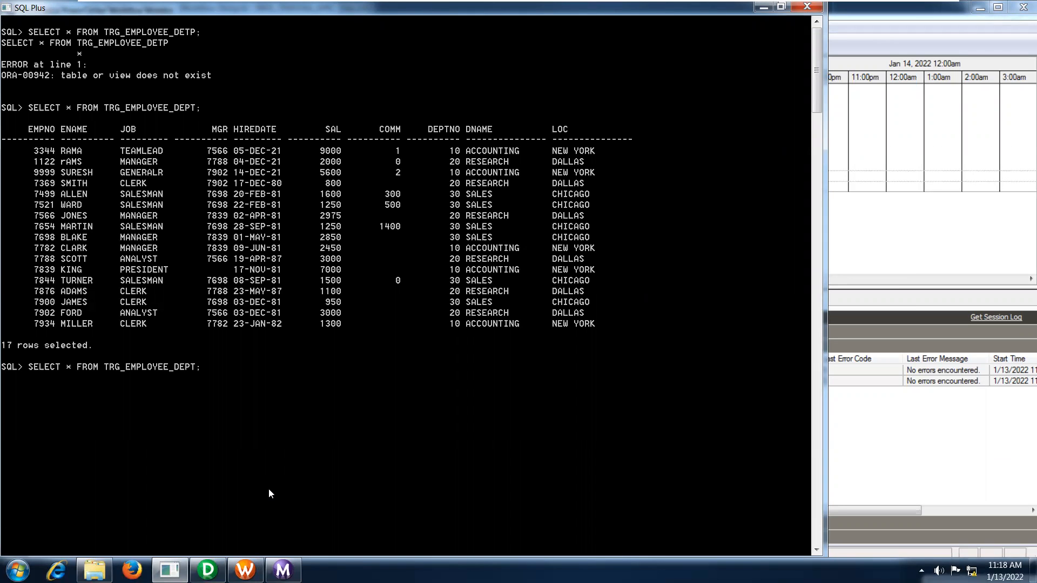
key("Return")
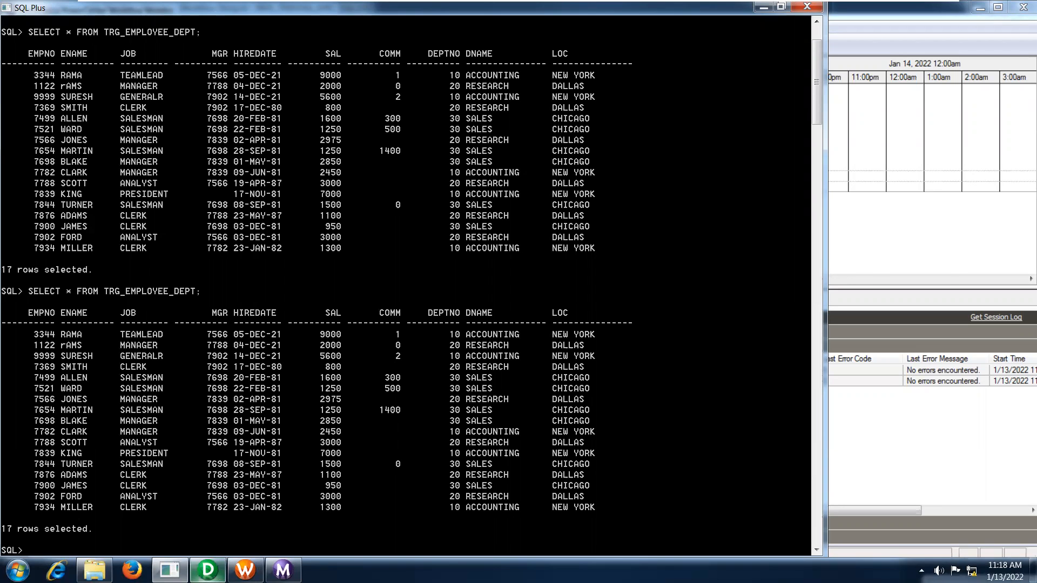
left_click(207, 570)
left_click(245, 569)
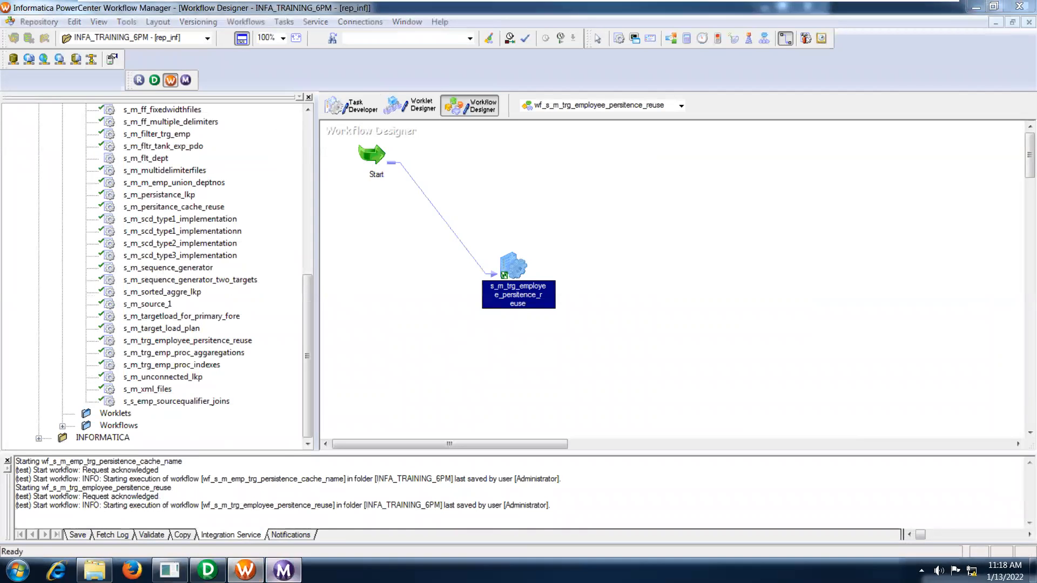
- Open the session log of s_m_trg_employee_persitence_reuse in Workflow Monitor and maximize the log window
left_click(283, 570)
left_click(167, 166)
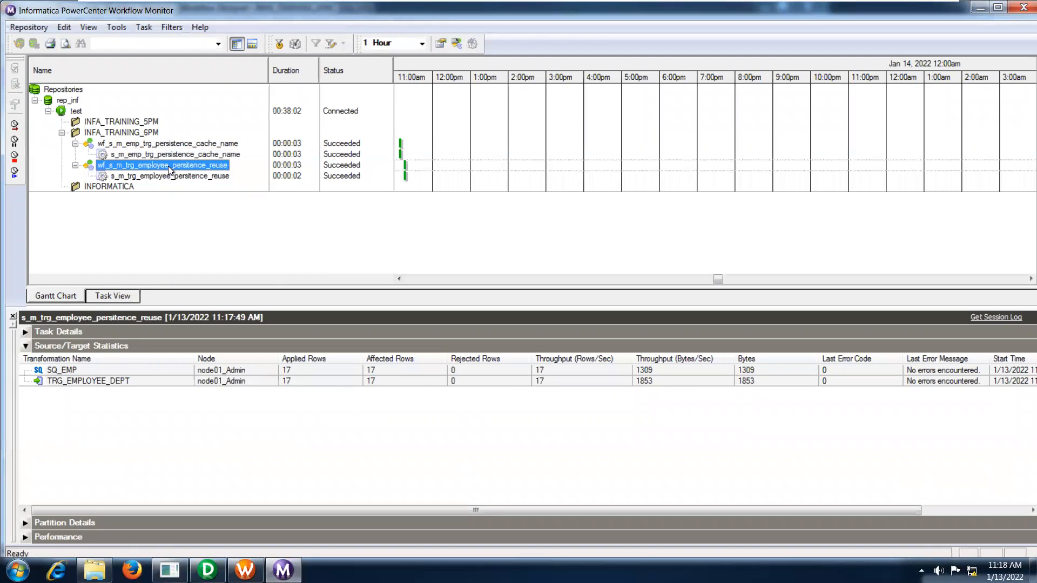
left_click(170, 176)
right_click(168, 176)
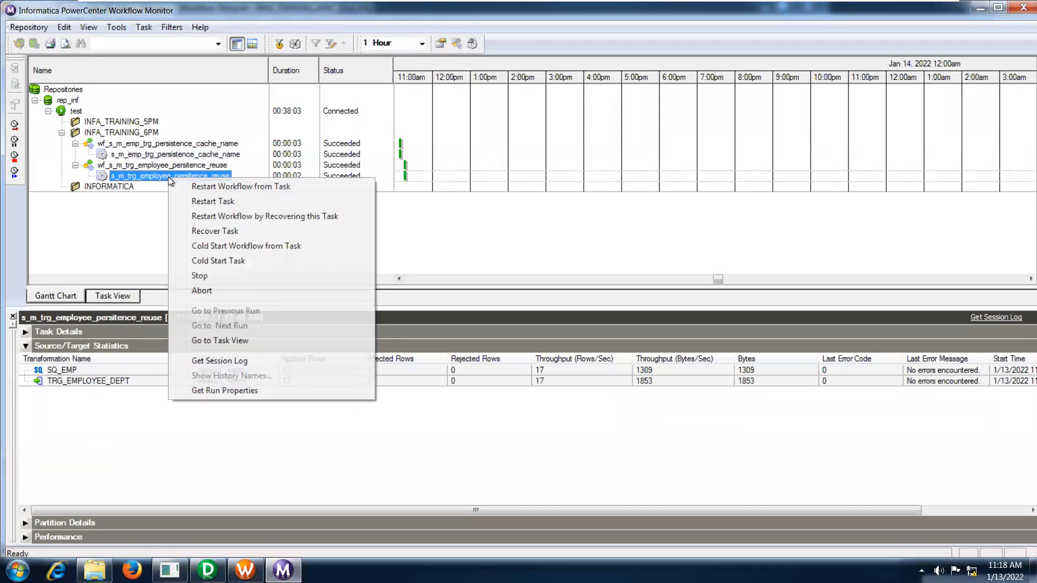
left_click(211, 360)
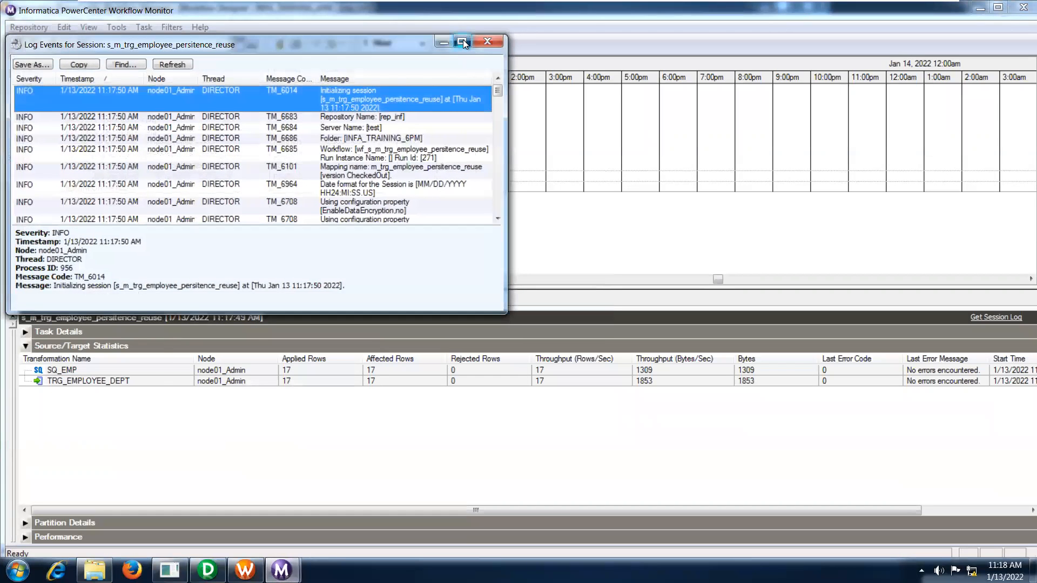
left_click(463, 41)
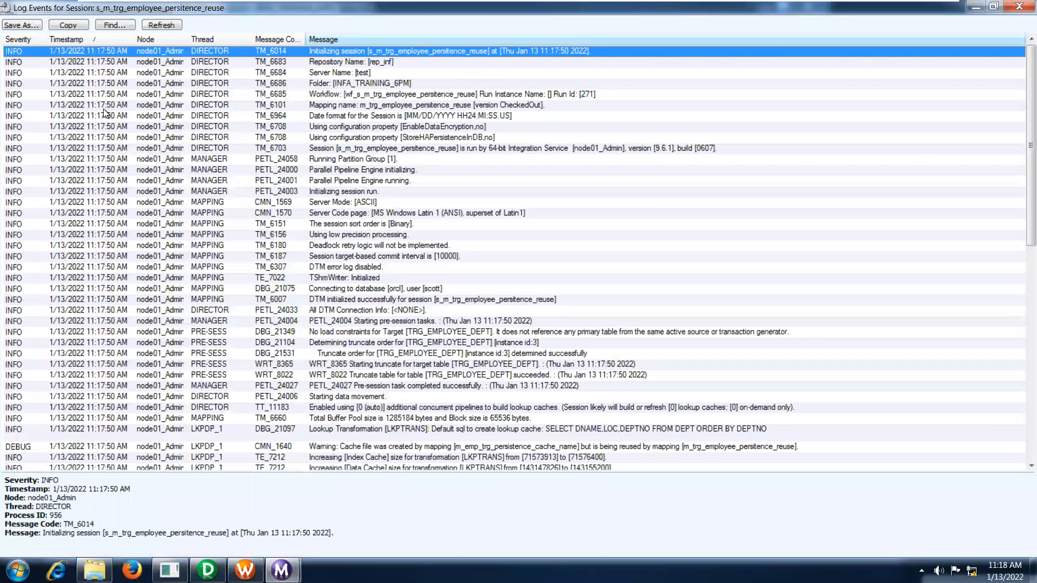
- Sort the log events by severity and examine the DEBUG message CMN_1640 about the mapping that created the cache file
left_click(24, 42)
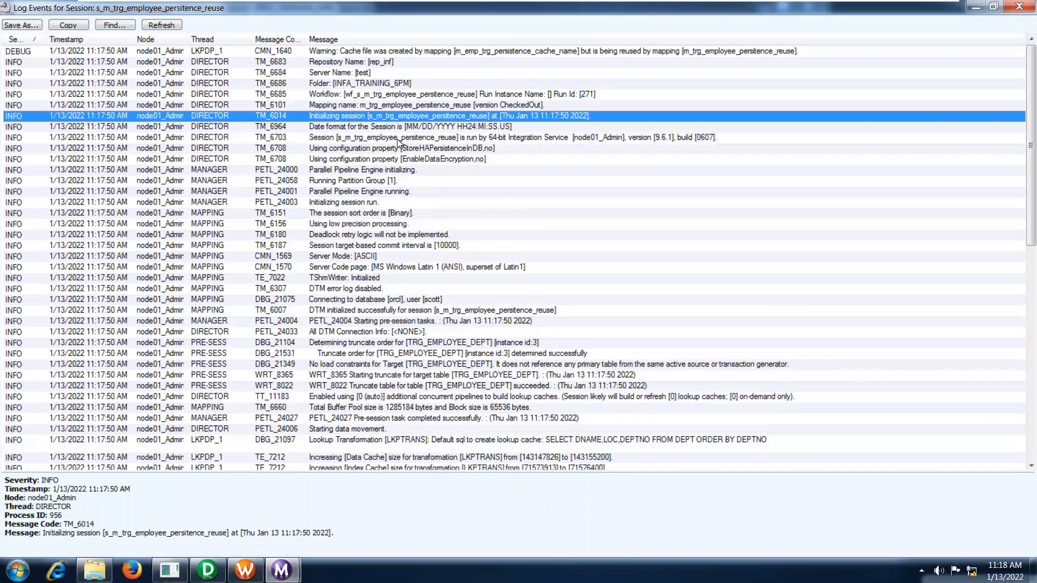
left_click(354, 54)
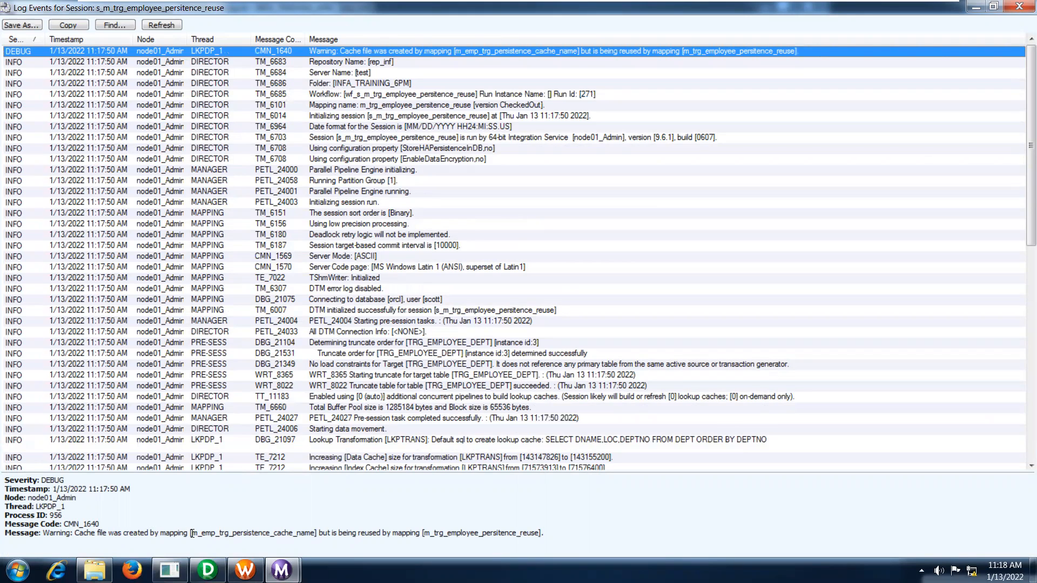
left_click_drag(192, 534, 316, 536)
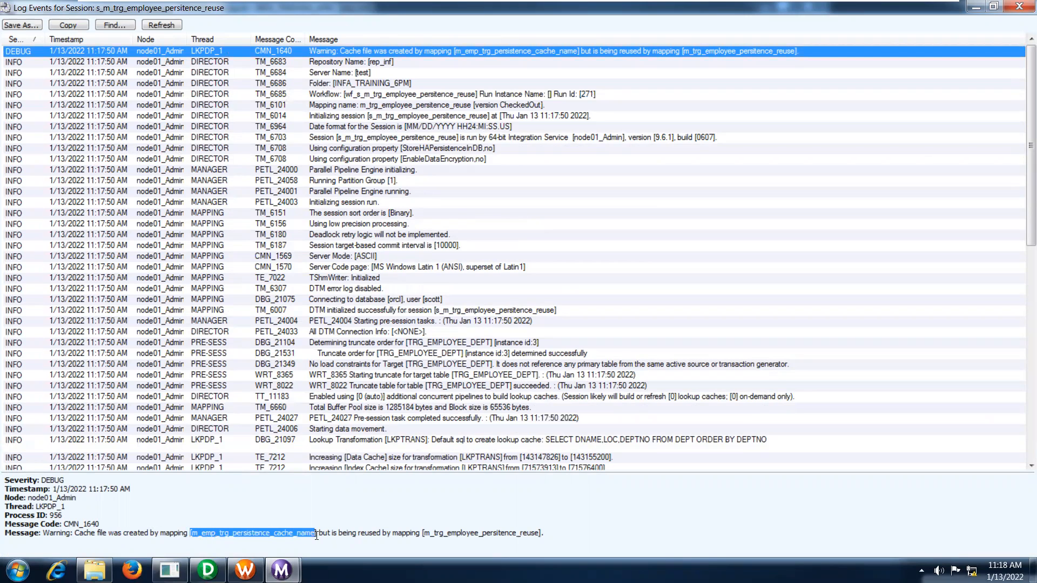
left_click(306, 540)
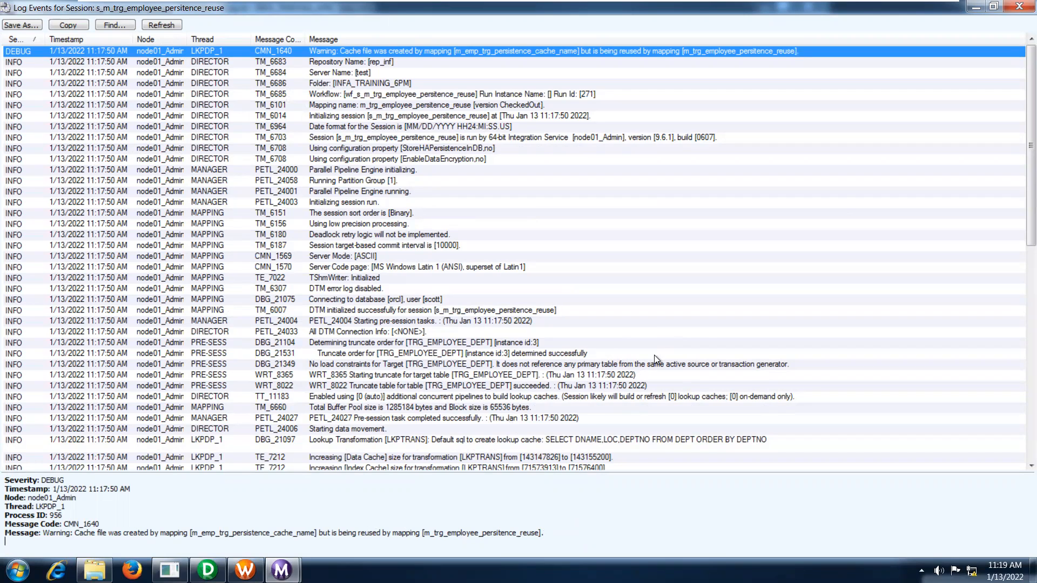
- Close the session log and minimize the Inf 961 virtual machine to return to the Informatica 9.x.pdf notes
left_click(1005, 8)
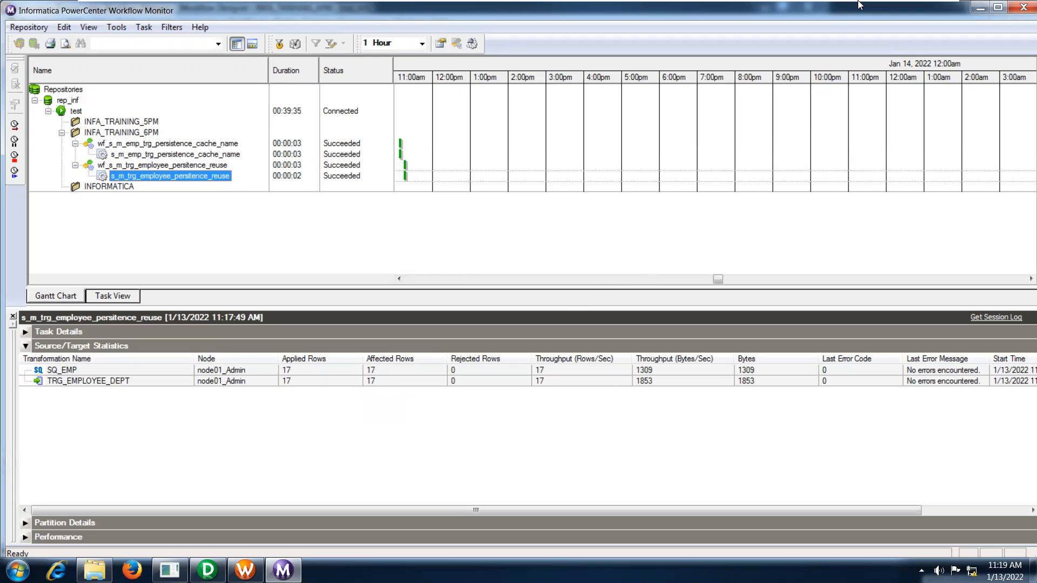
mouse_move(859, 3)
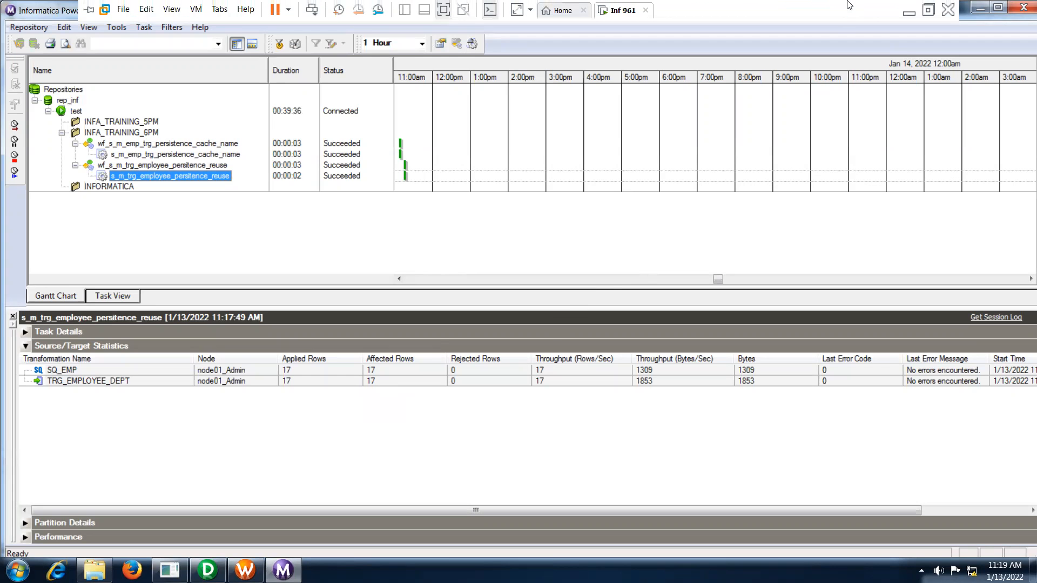
left_click(909, 13)
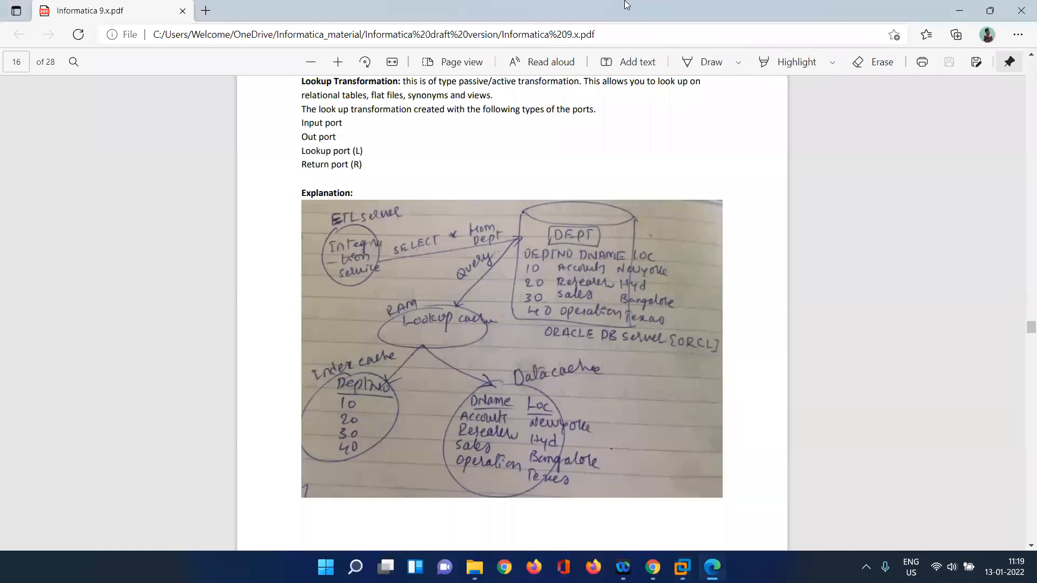